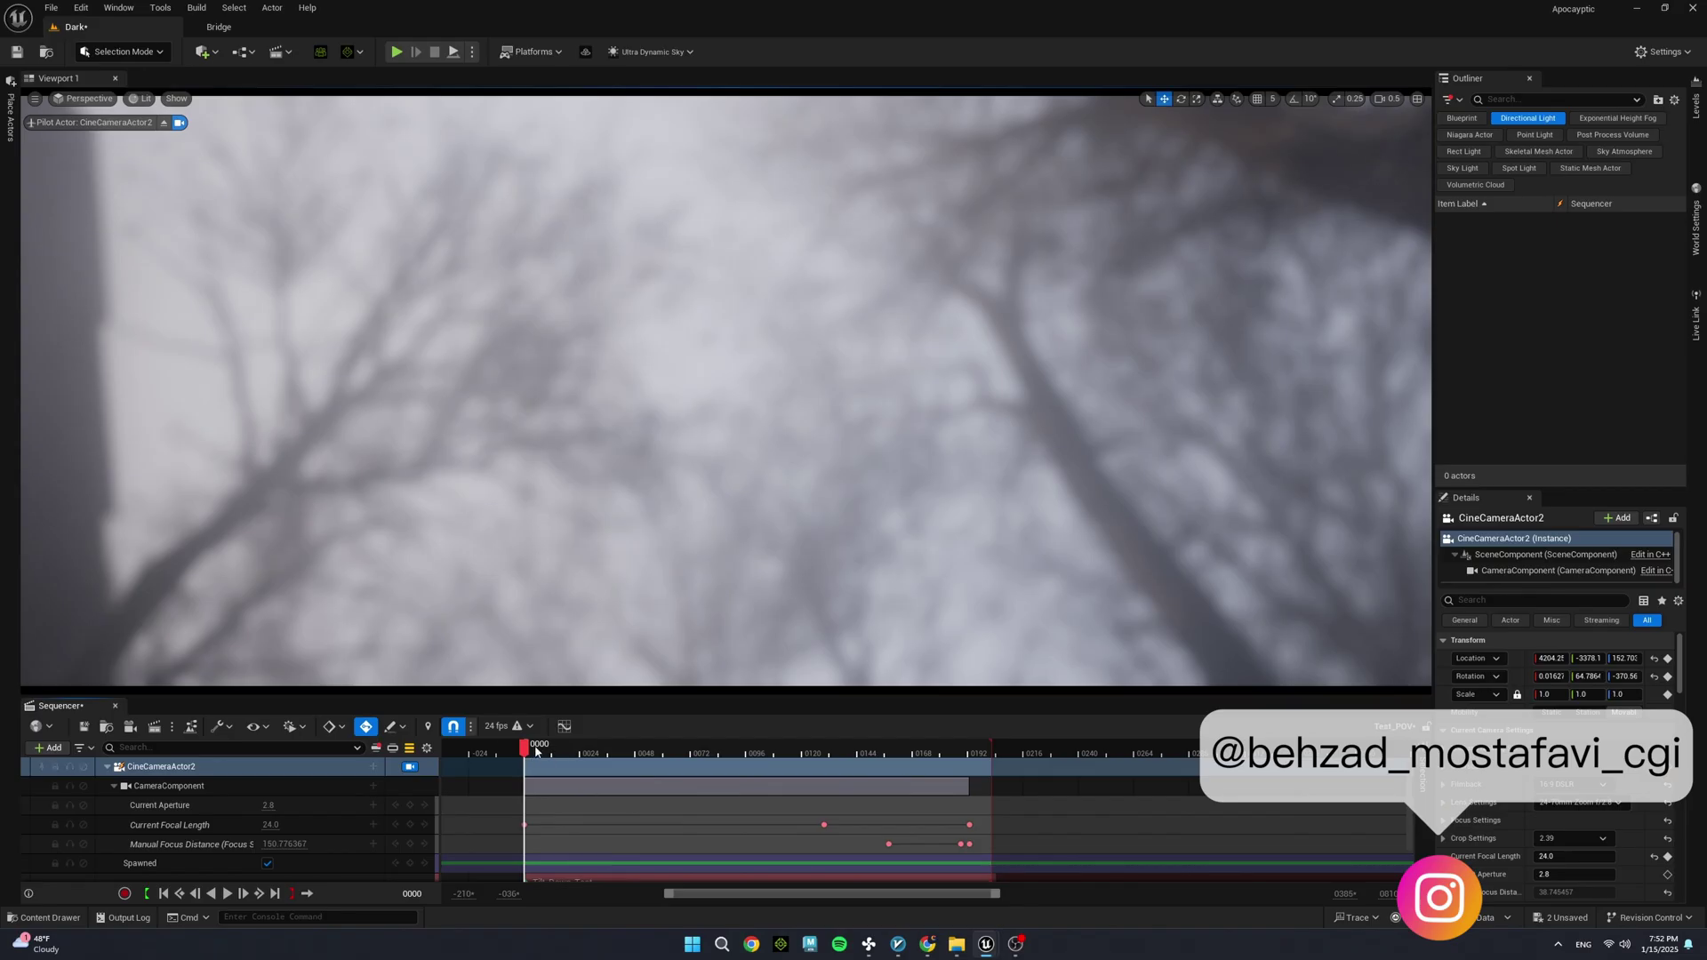
Play the main camera sequence to preview the Tilt_Down_Test shot.
key("space")
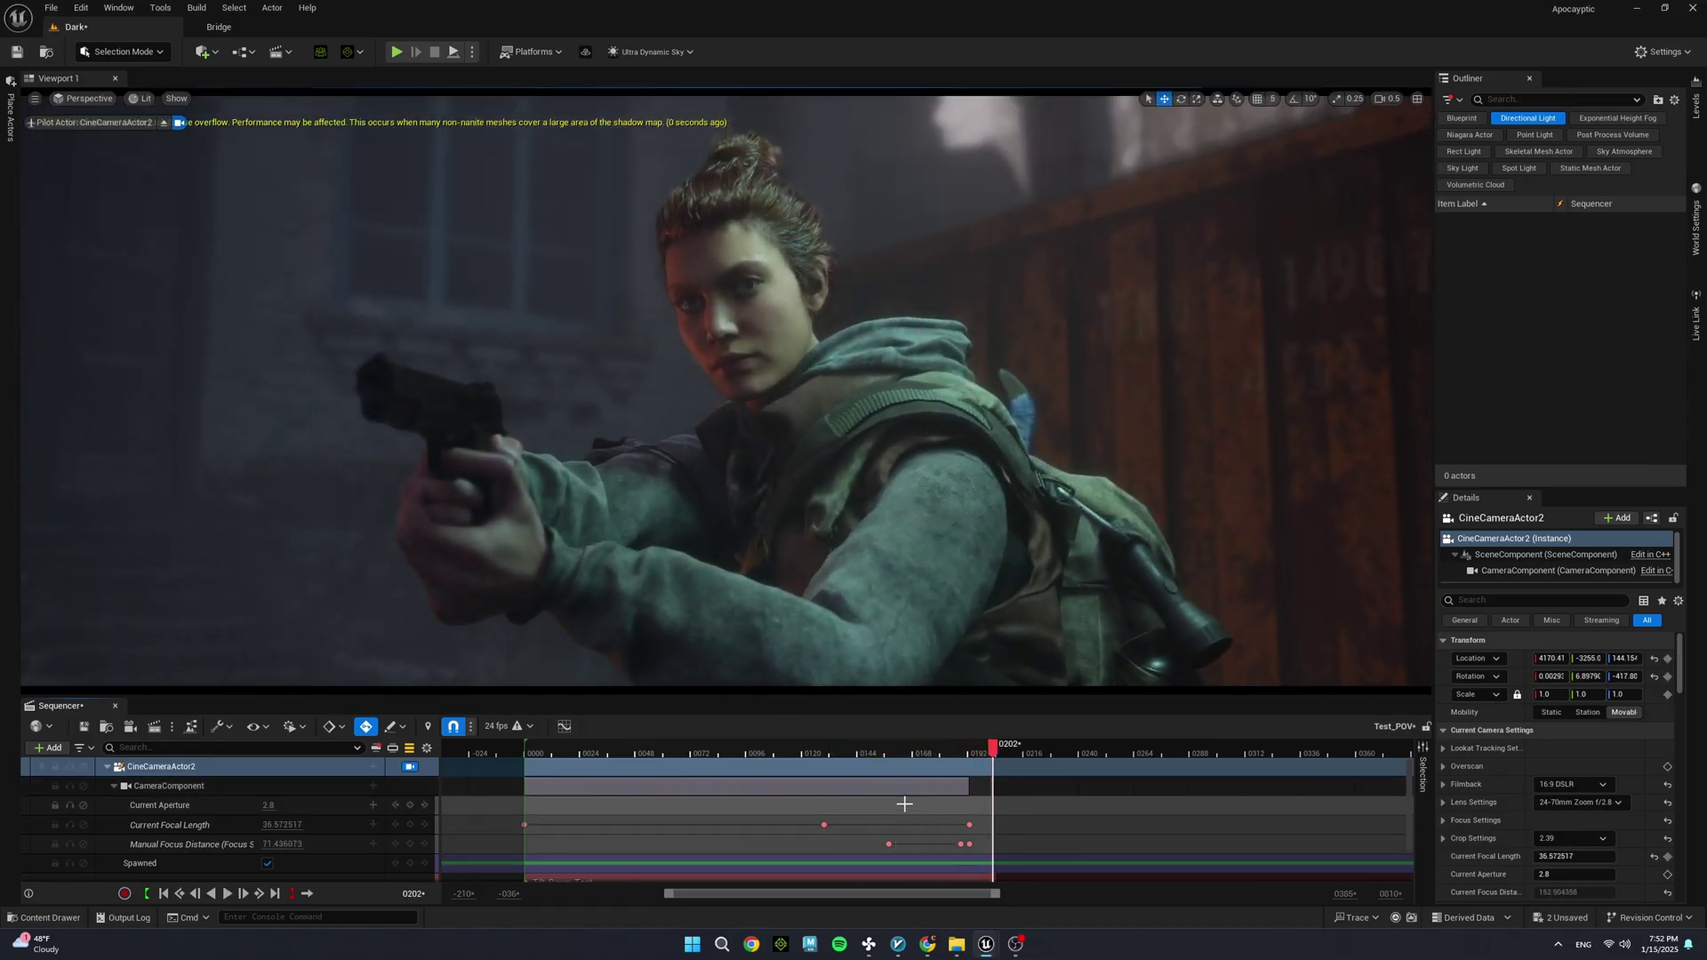
scroll(612, 778, "down", 3)
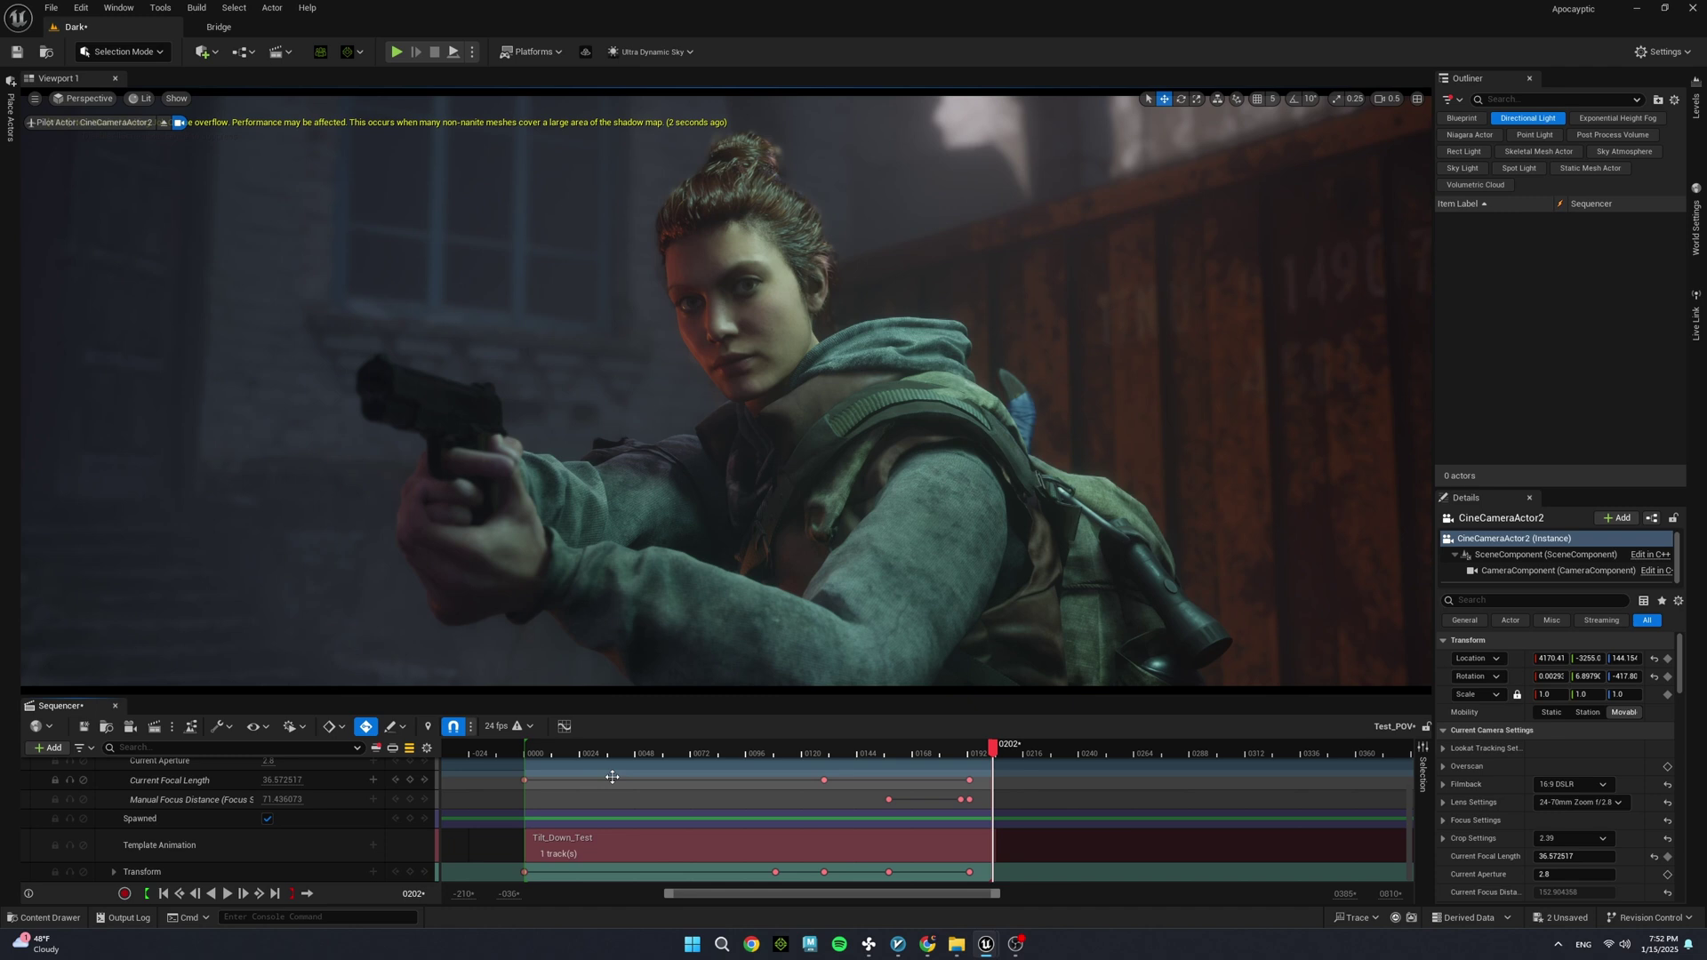
scroll(303, 840, "up", 1)
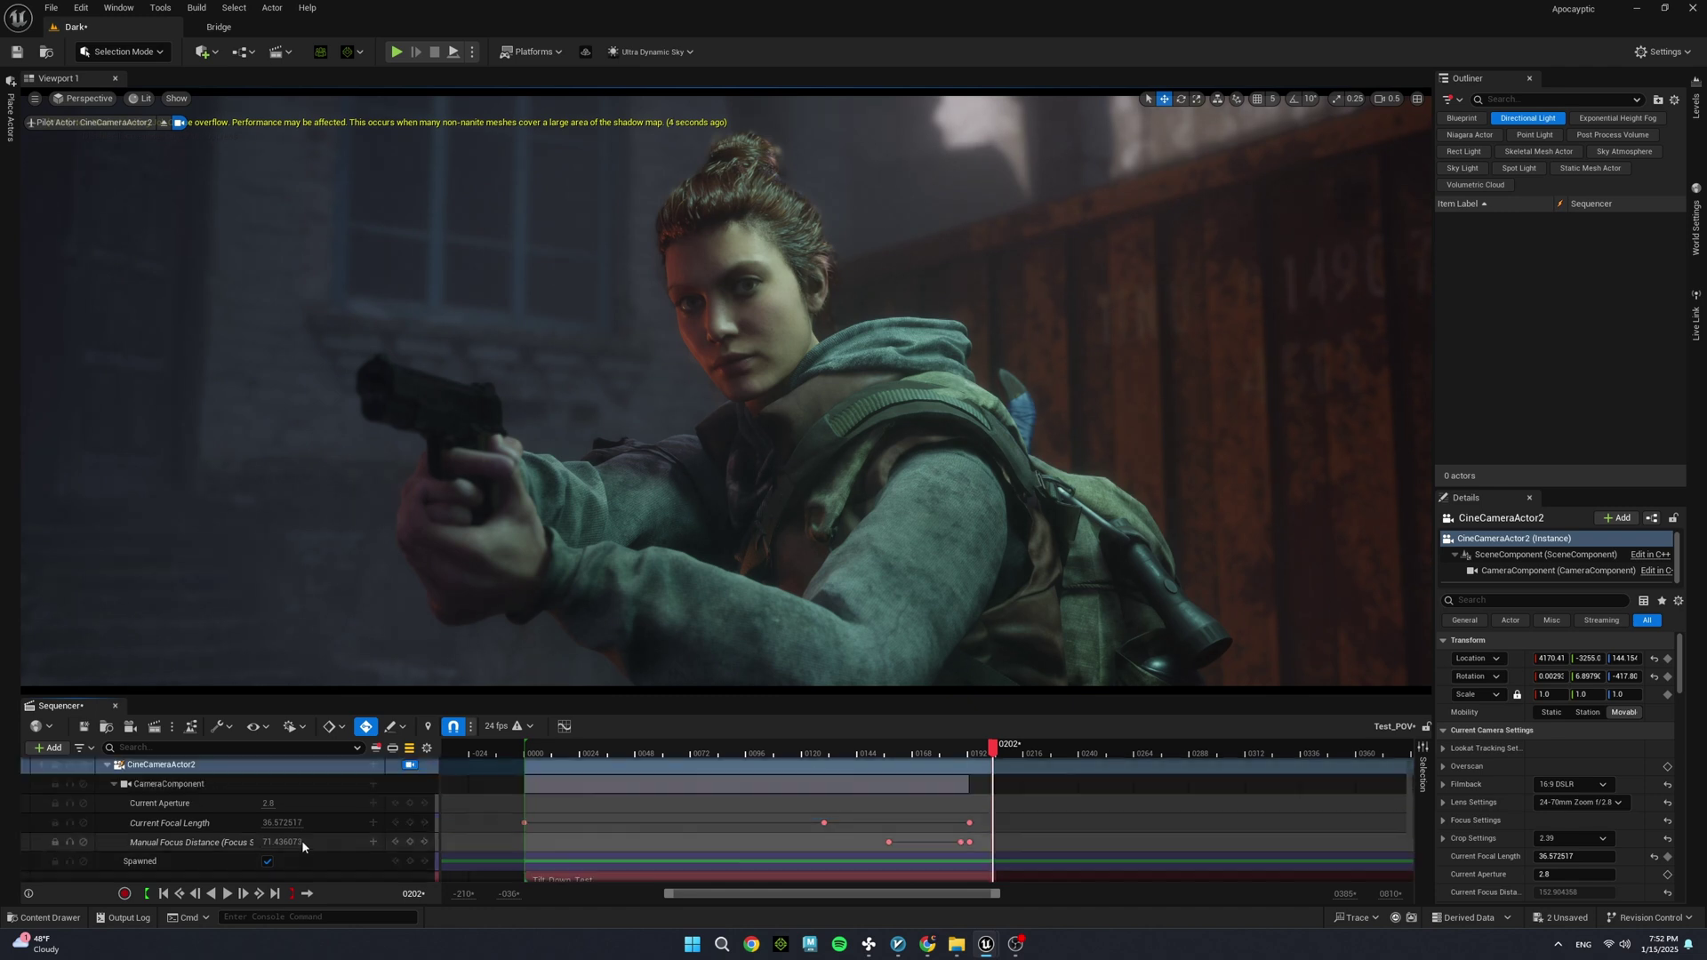
scroll(303, 841, "down", 1)
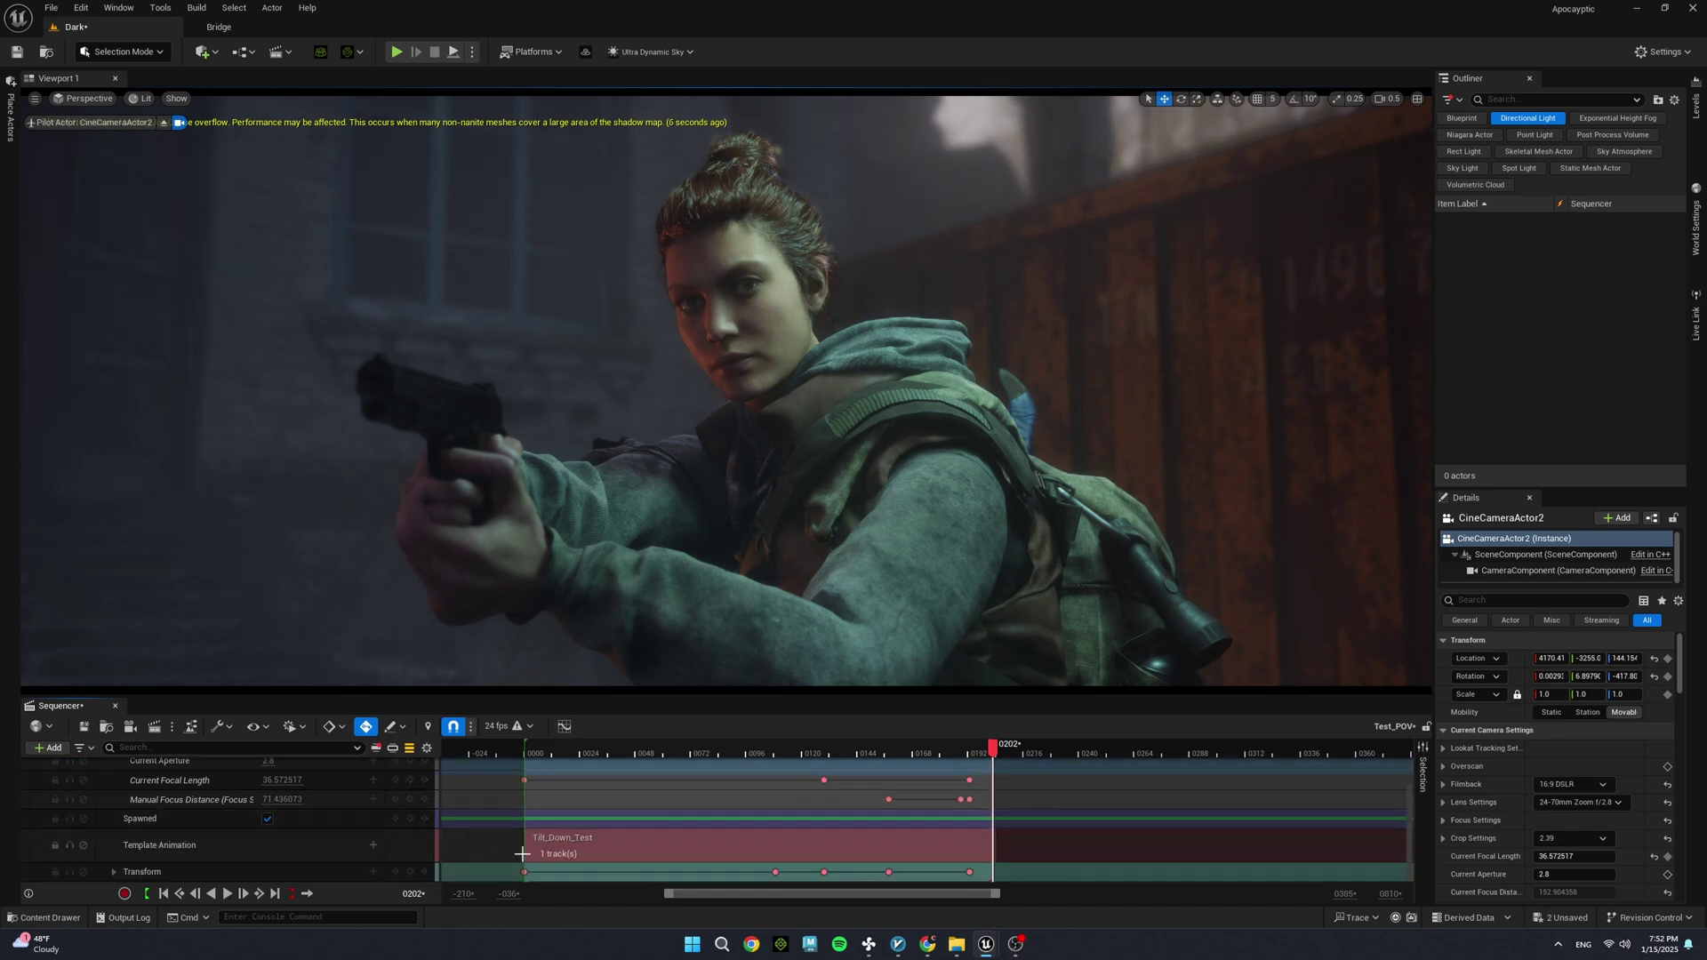
Enter the Tilt_Down_Test subsequence and scrub back through its earlier frames.
double_click(607, 849)
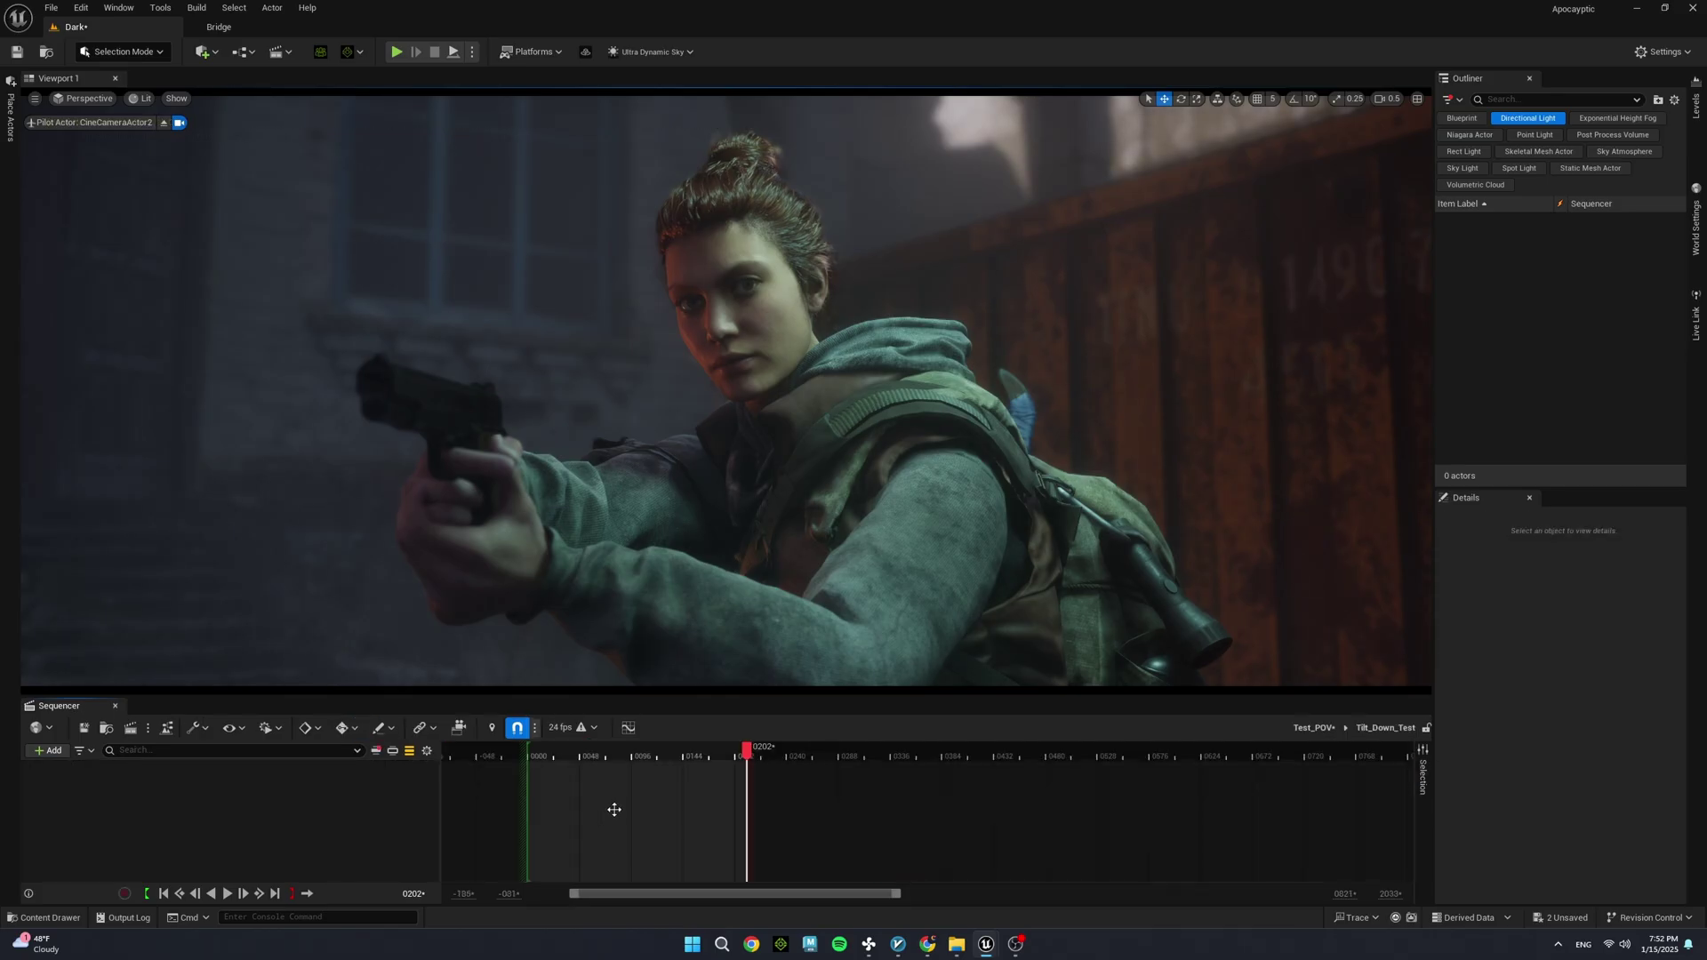
right_click_drag(615, 810, 654, 810)
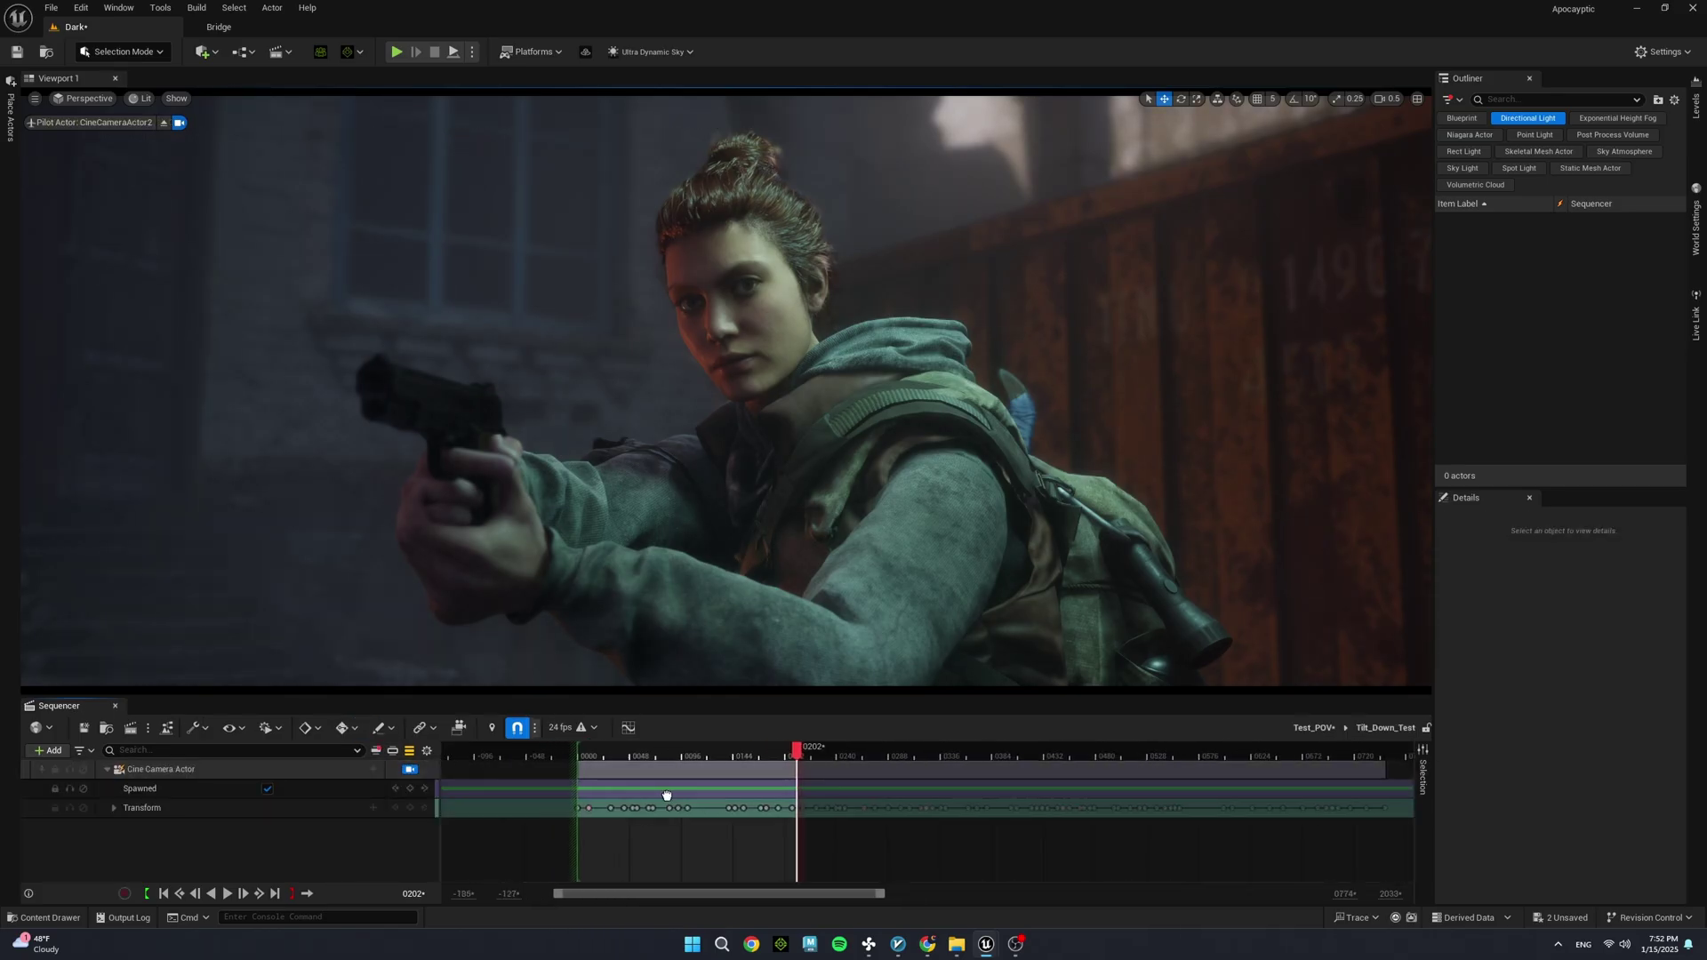
mouse_move(794, 758)
left_mouse_down()
mouse_move(713, 758)
mouse_move(753, 758)
left_mouse_up()
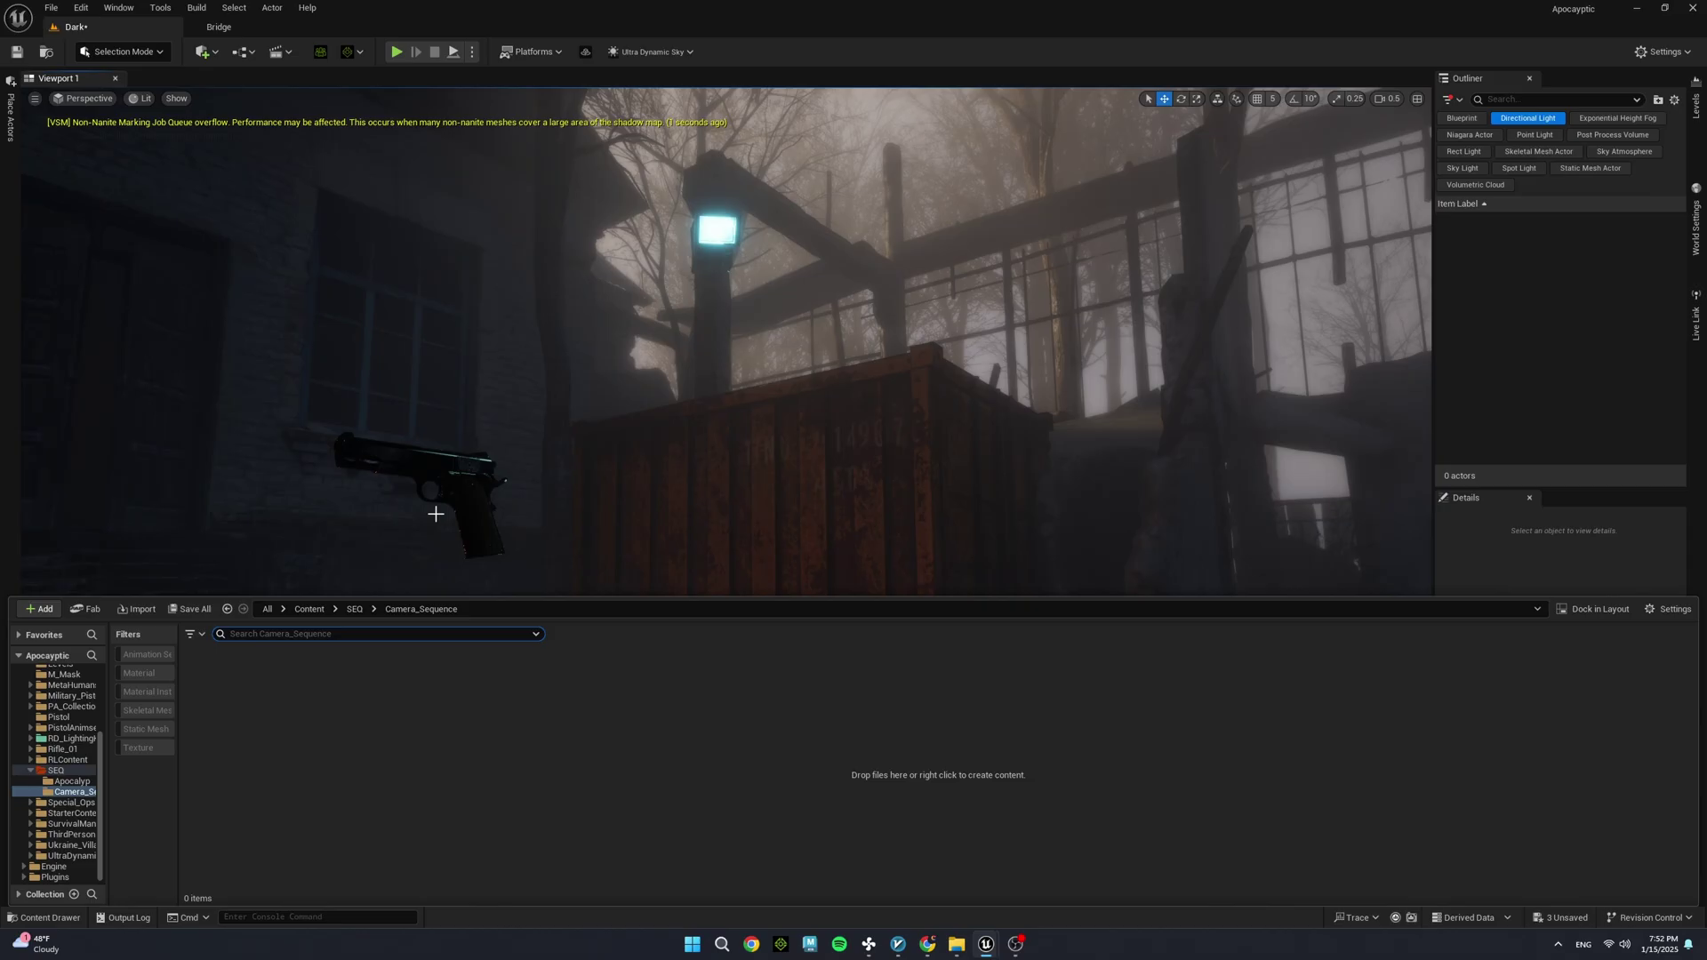
Add a Cinematics Camera Animation Sequence named Camera_Tilt_Down to the Camera_Sequence folder.
right_click(326, 702)
mouse_move(401, 420)
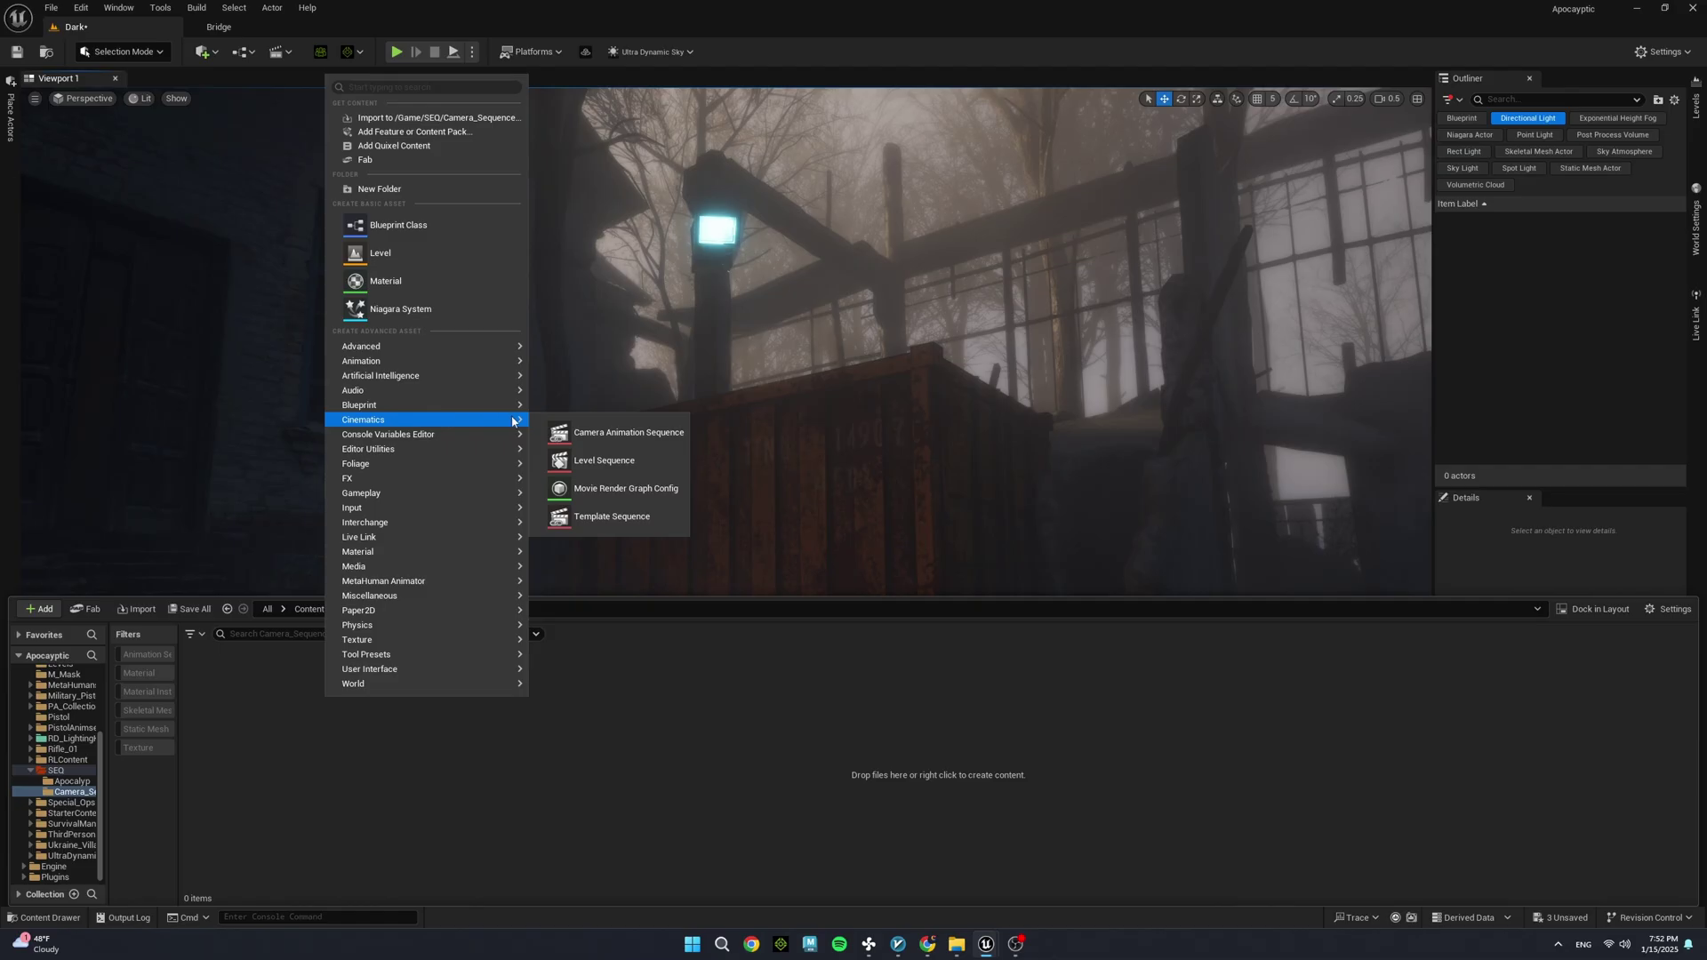
left_click(588, 431)
type("Camera_Tilt_Down")
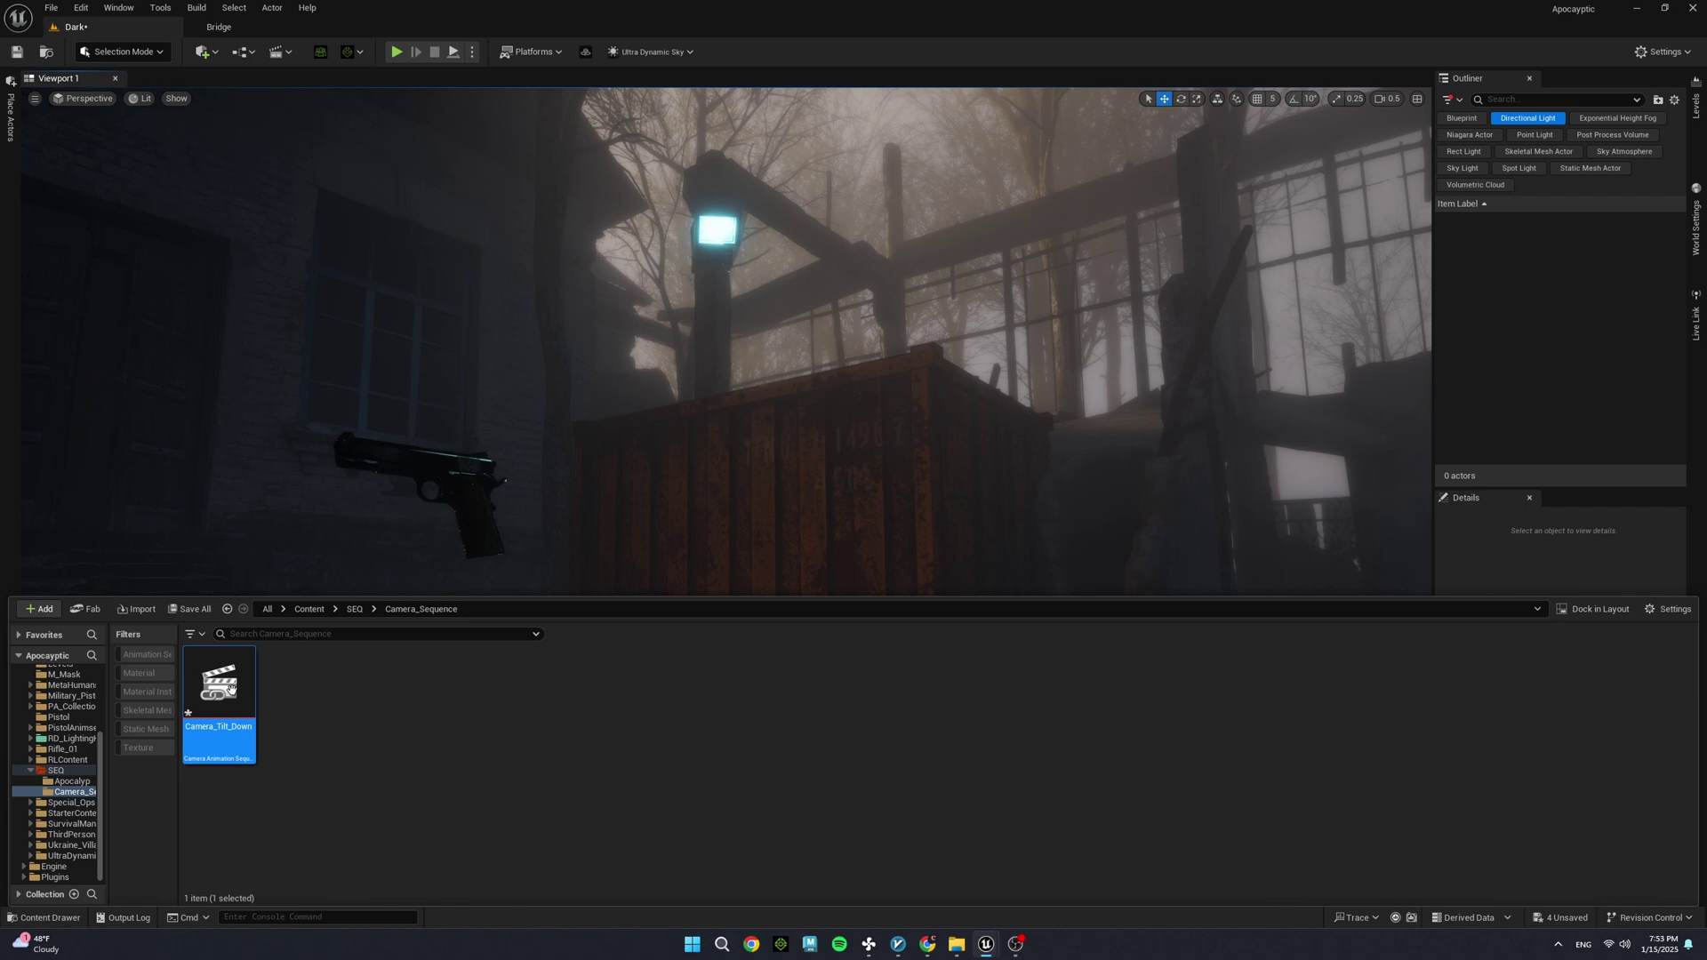
Open Camera_Tilt_Down and pilot its Cine Camera Actor to aim at the rusty container.
double_click(218, 694)
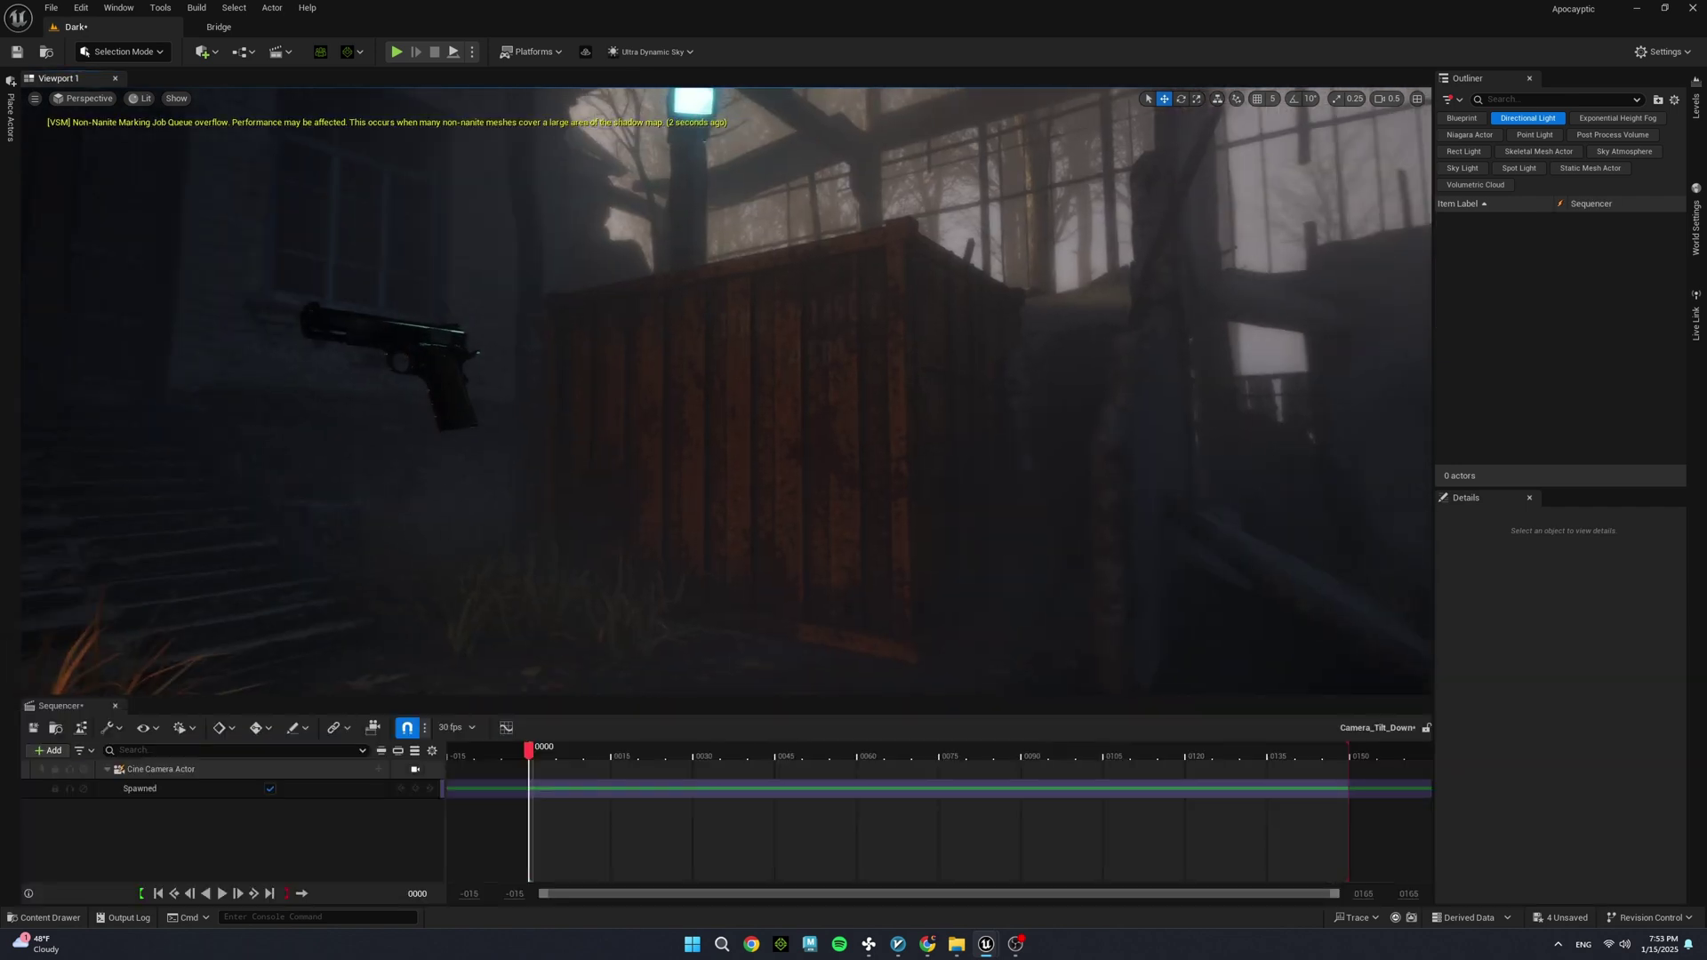
left_click(161, 770)
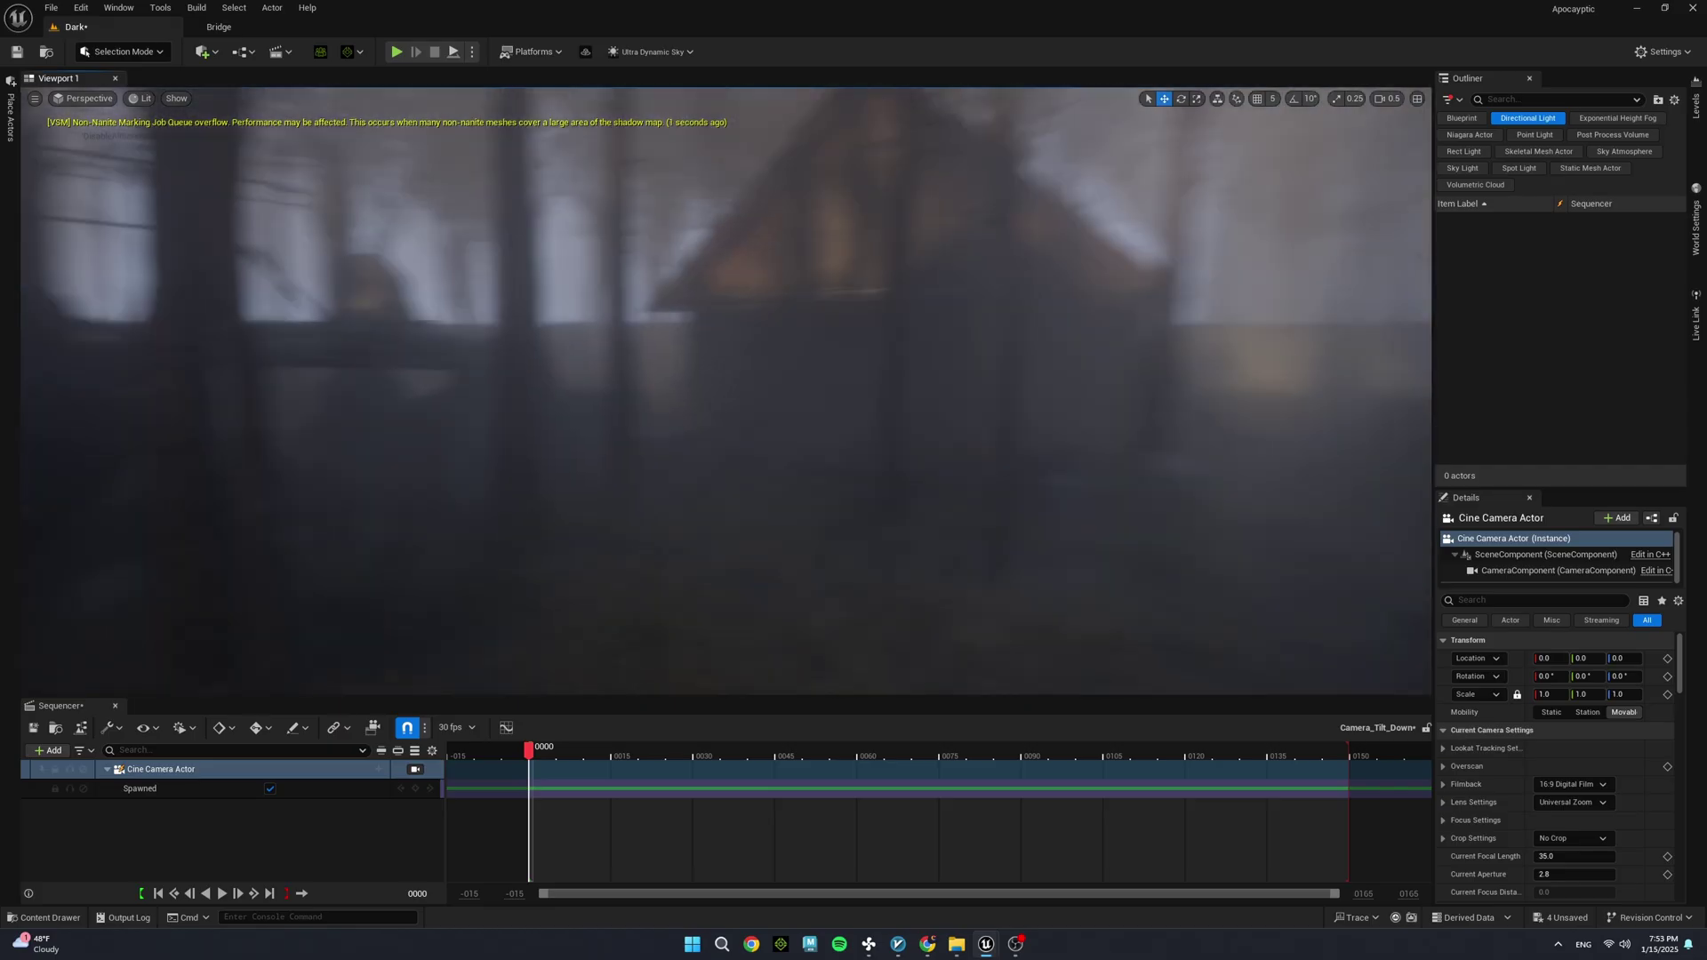
right_click_drag(1167, 407, 1167, 406)
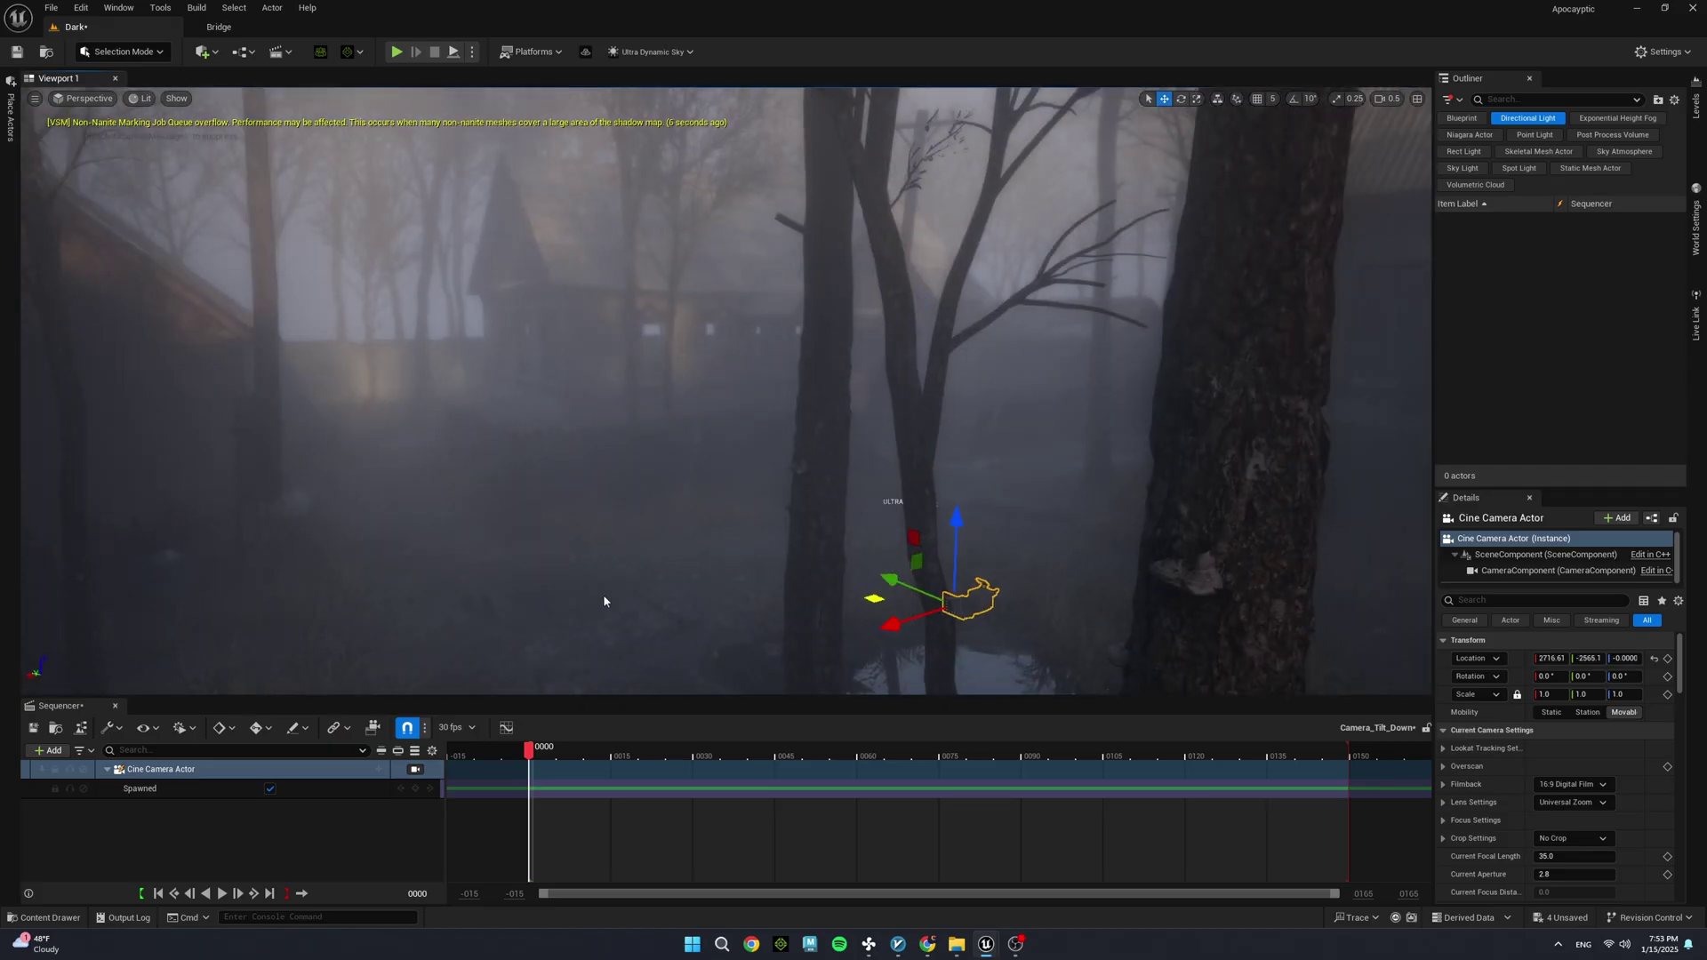
right_click_drag(604, 602, 801, 267)
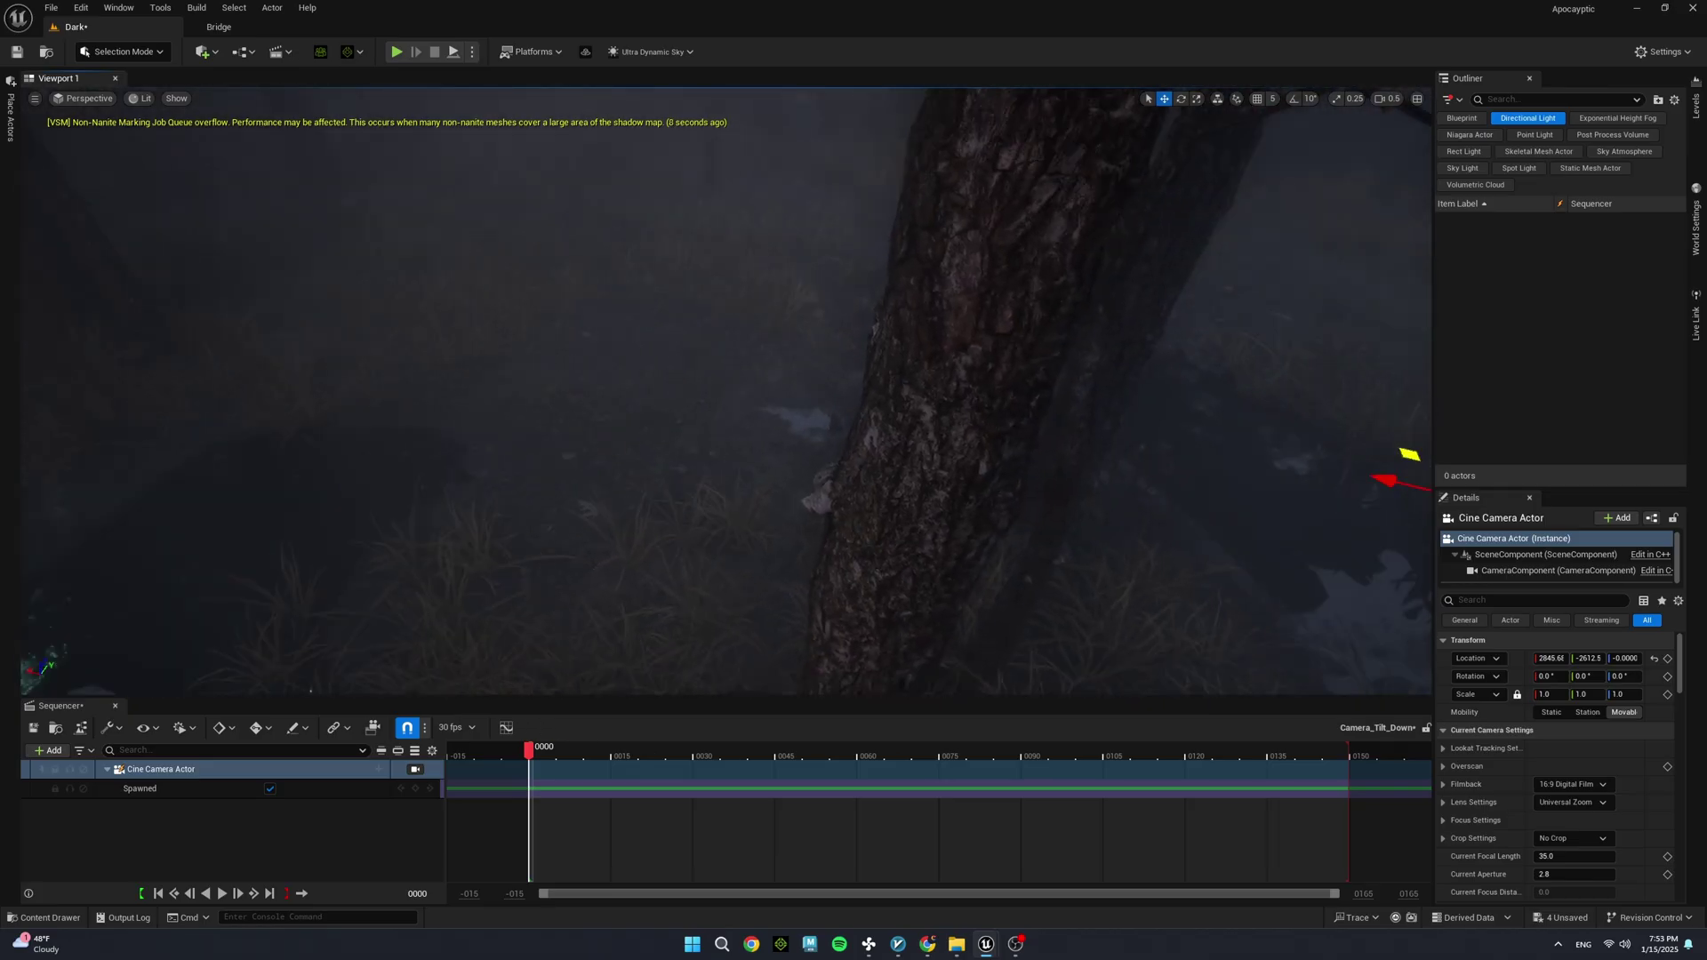
right_click_drag(1201, 427, 1126, 356)
right_click_drag(800, 400, 800, 401)
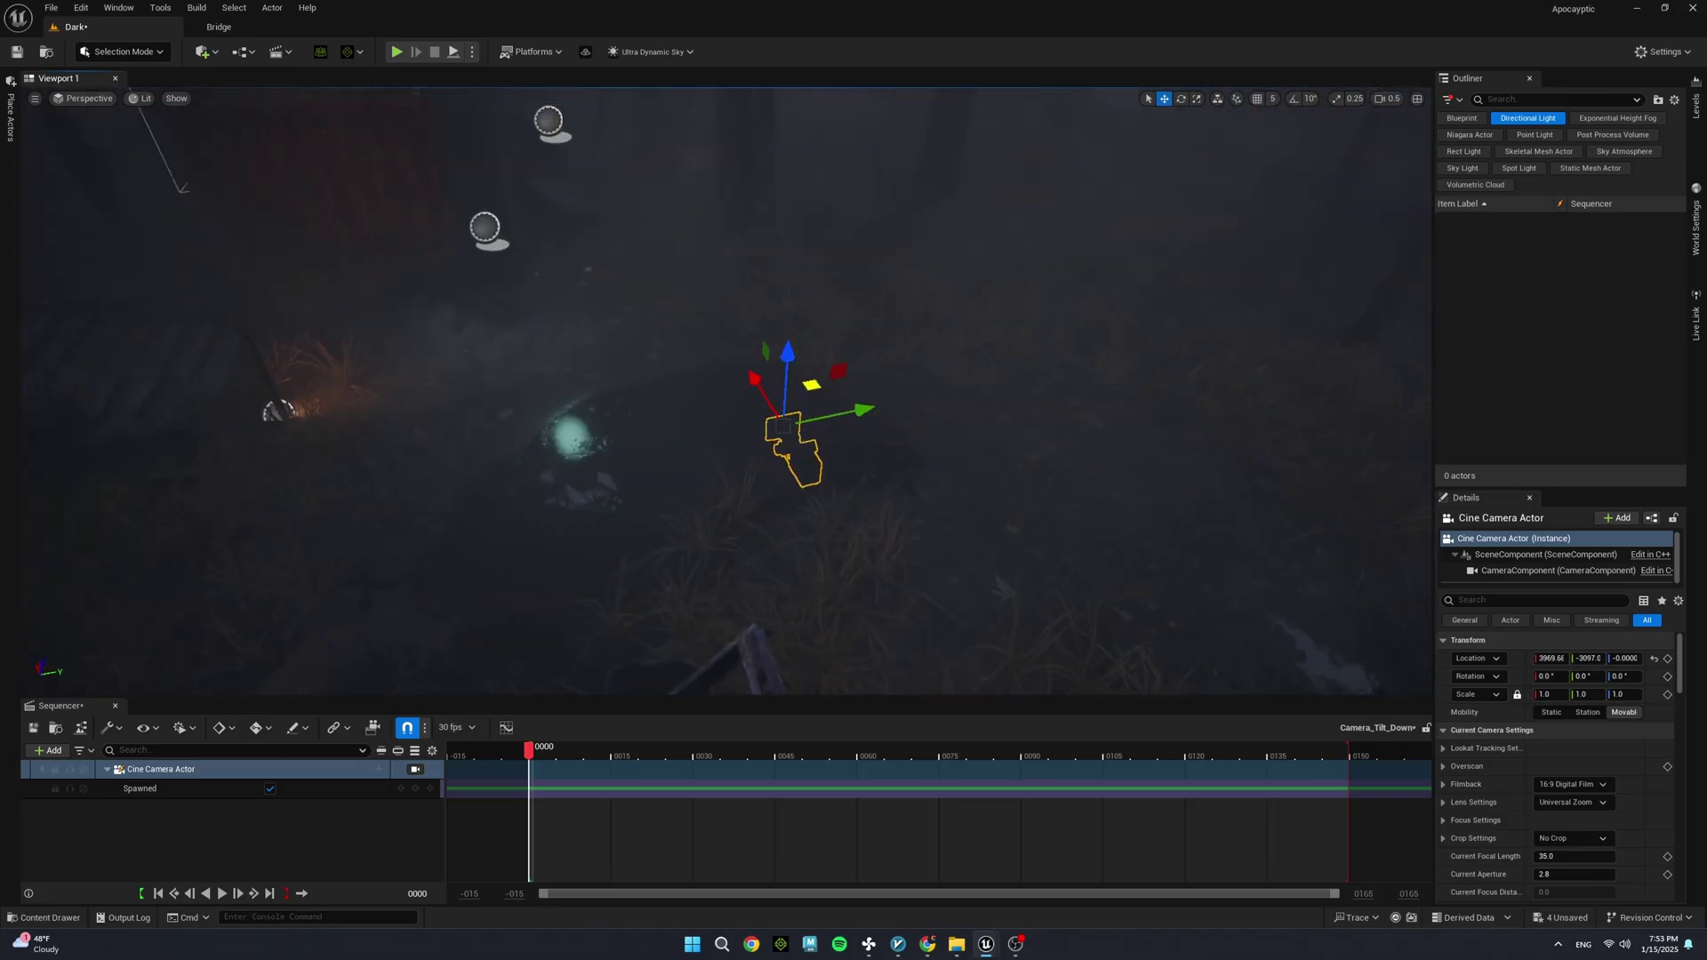
key("e")
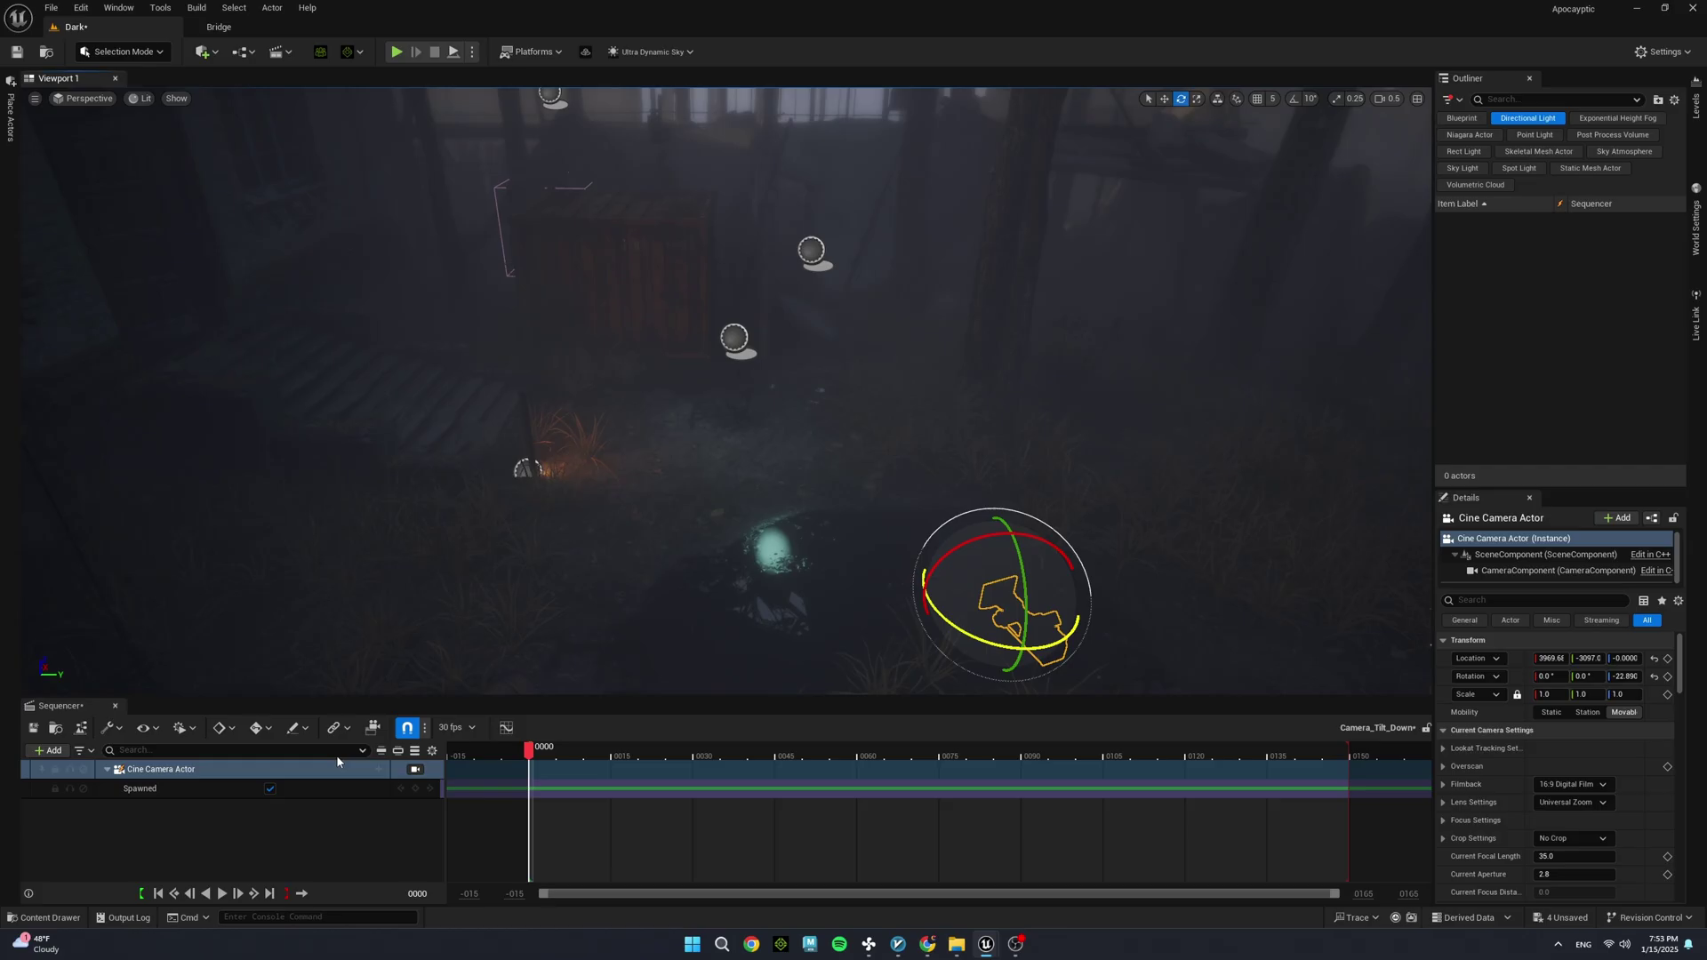
left_click(420, 778)
mouse_move(668, 400)
right_mouse_down()
mouse_move(800, 335)
mouse_move(667, 401)
mouse_move(734, 374)
right_mouse_up()
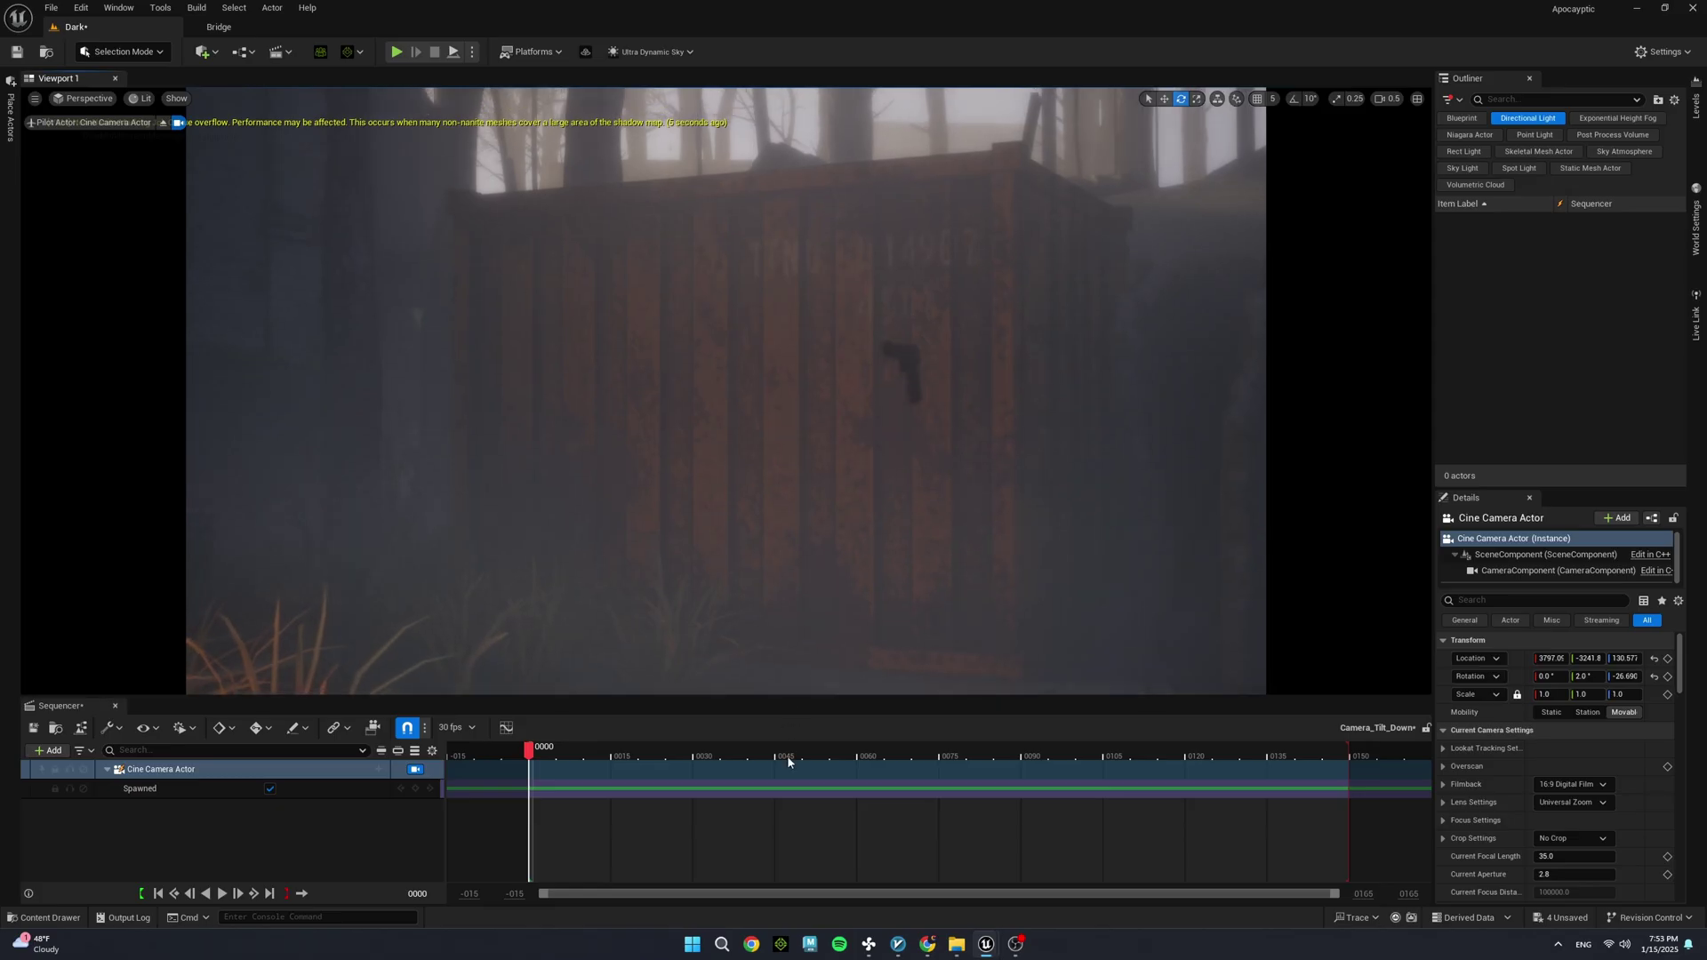
scroll(801, 787, "down", 3, "ctrl")
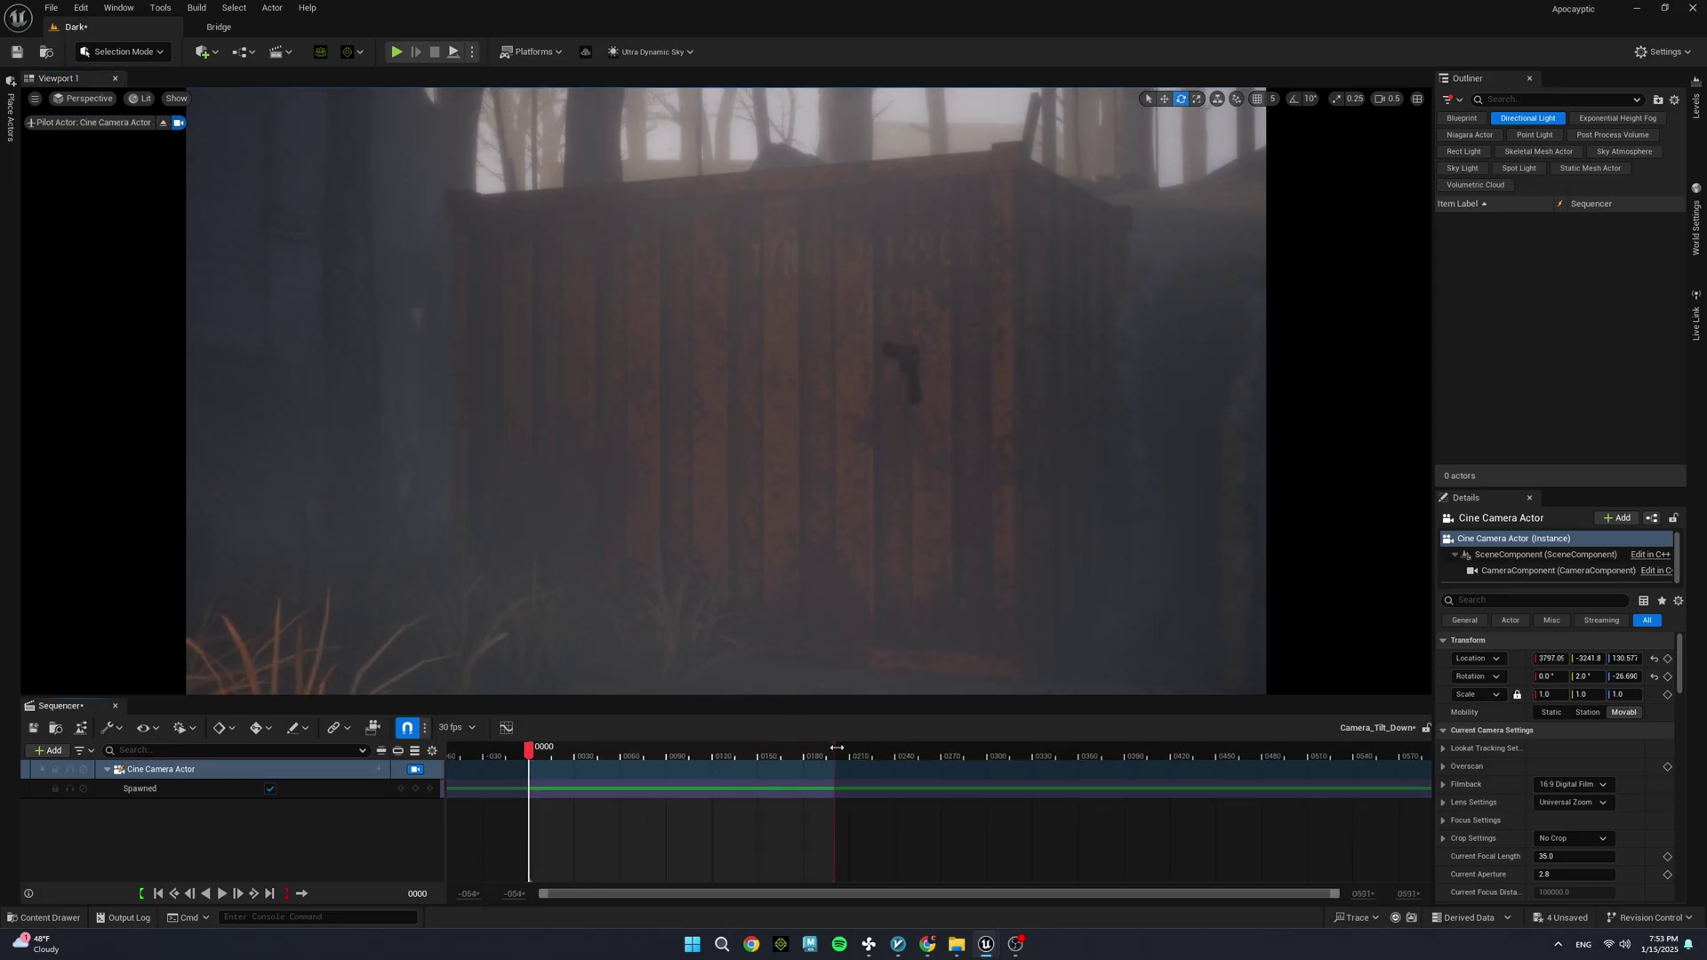
Give the Cine Camera Actor a Transform track and set the sequence to 24 fps.
left_click(350, 772)
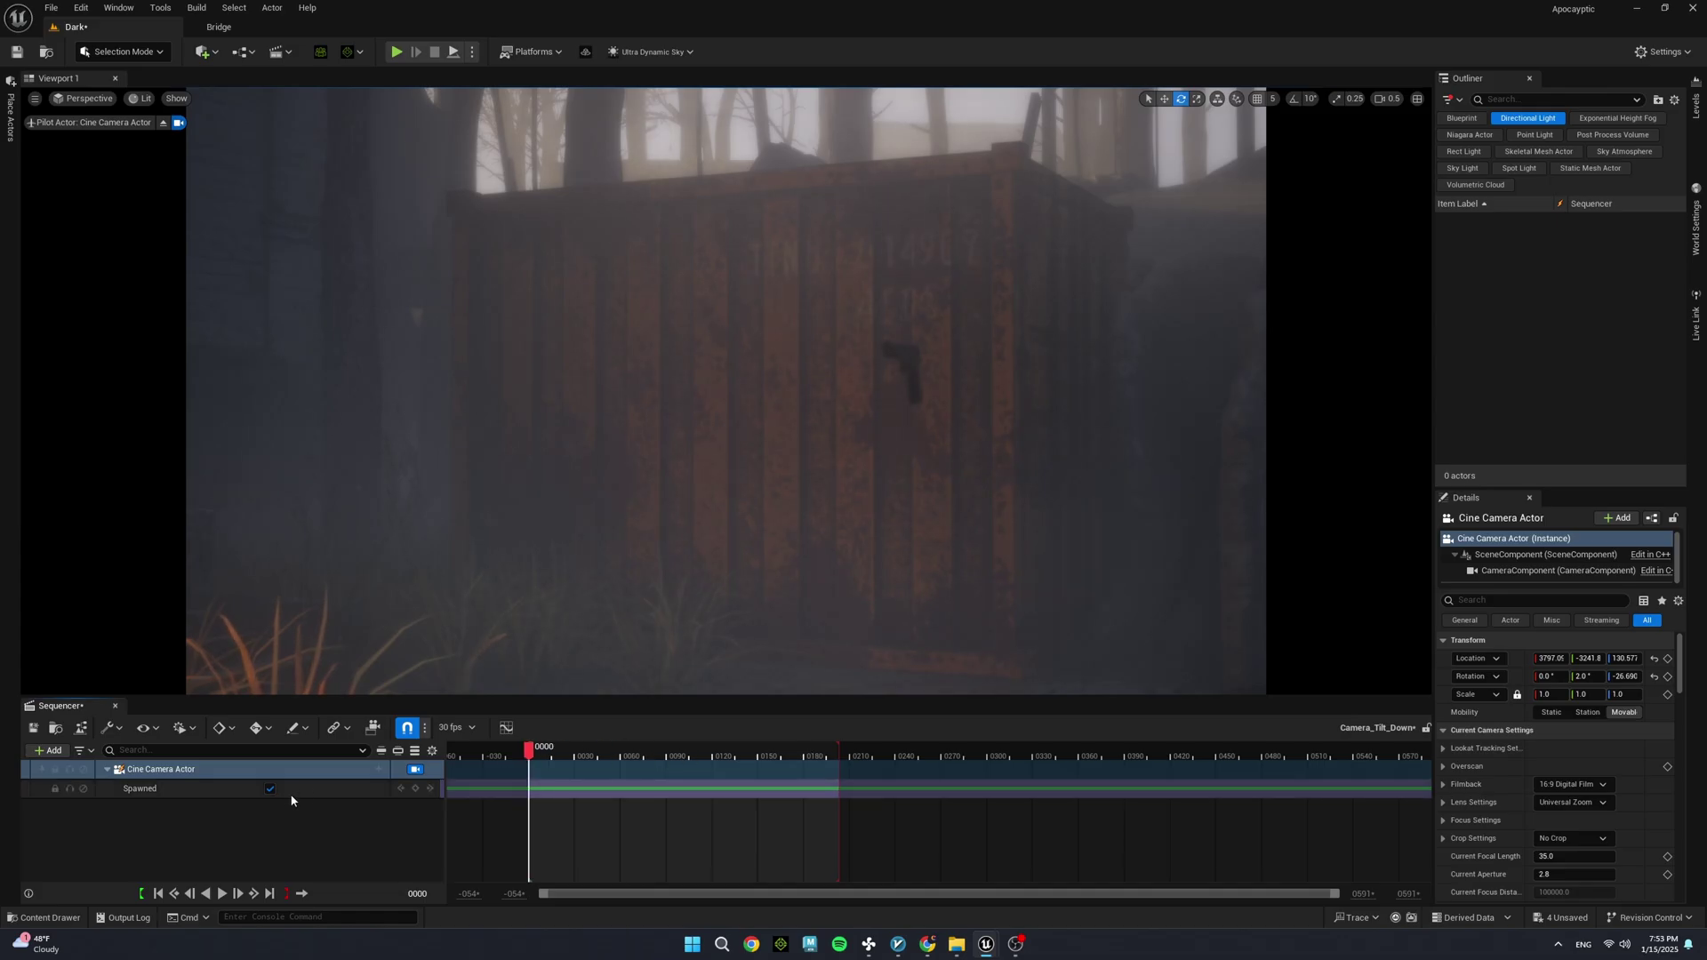
key("s")
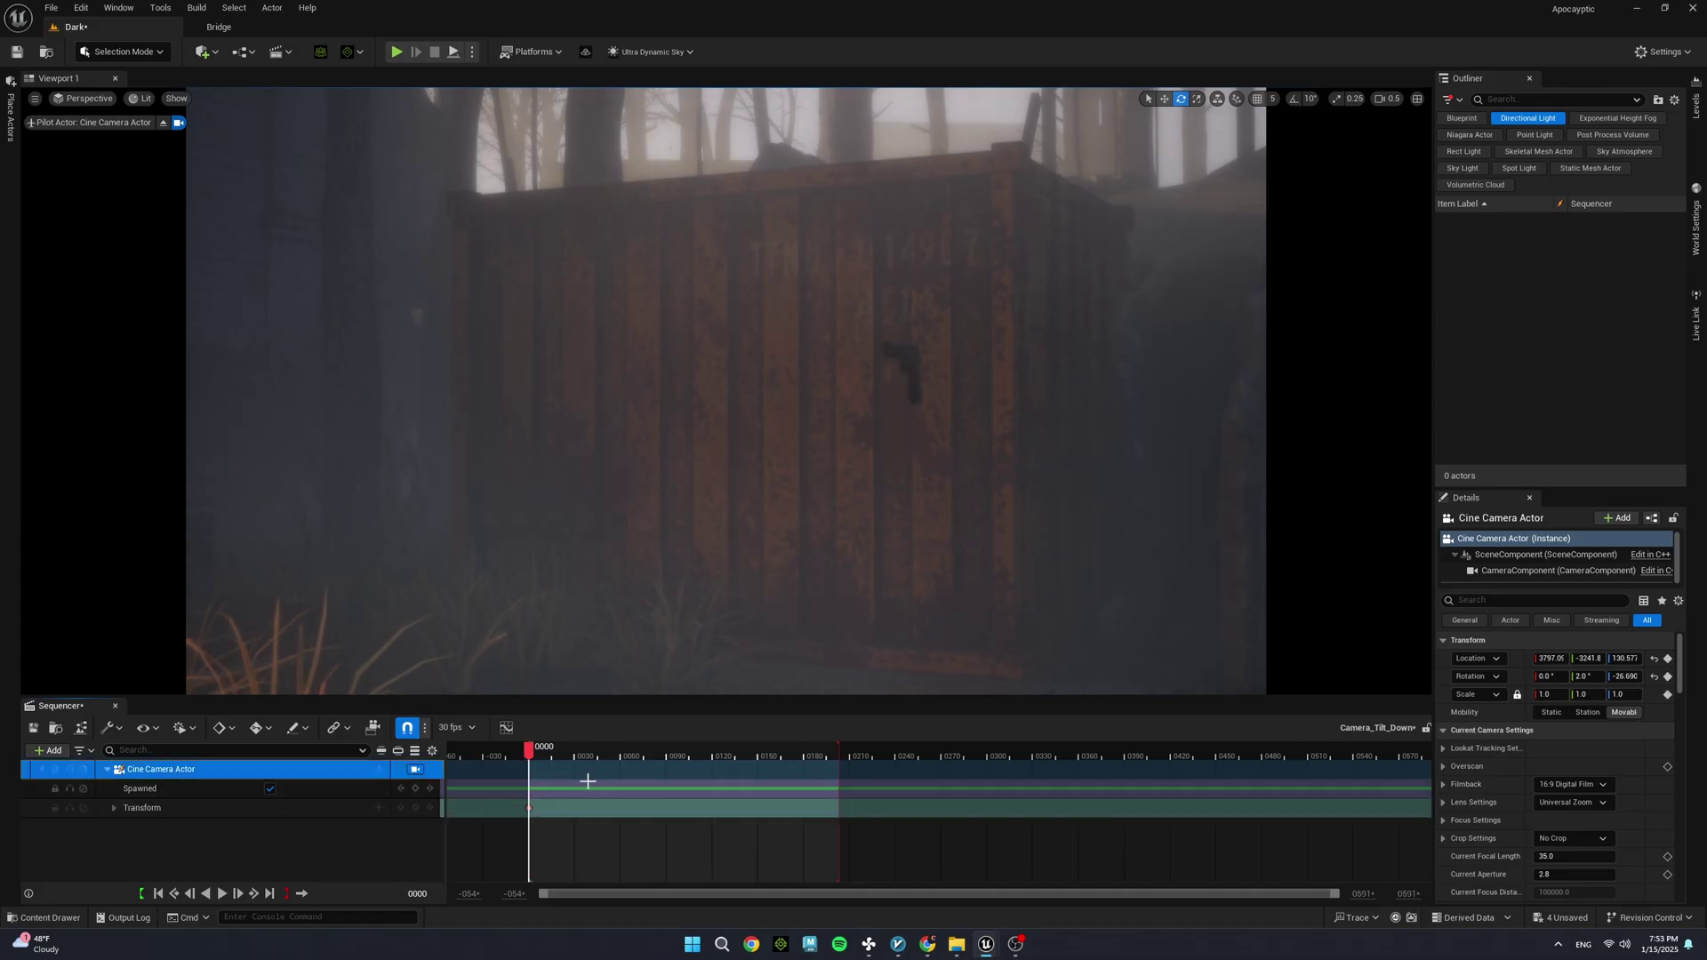
left_click(460, 727)
left_click(507, 503)
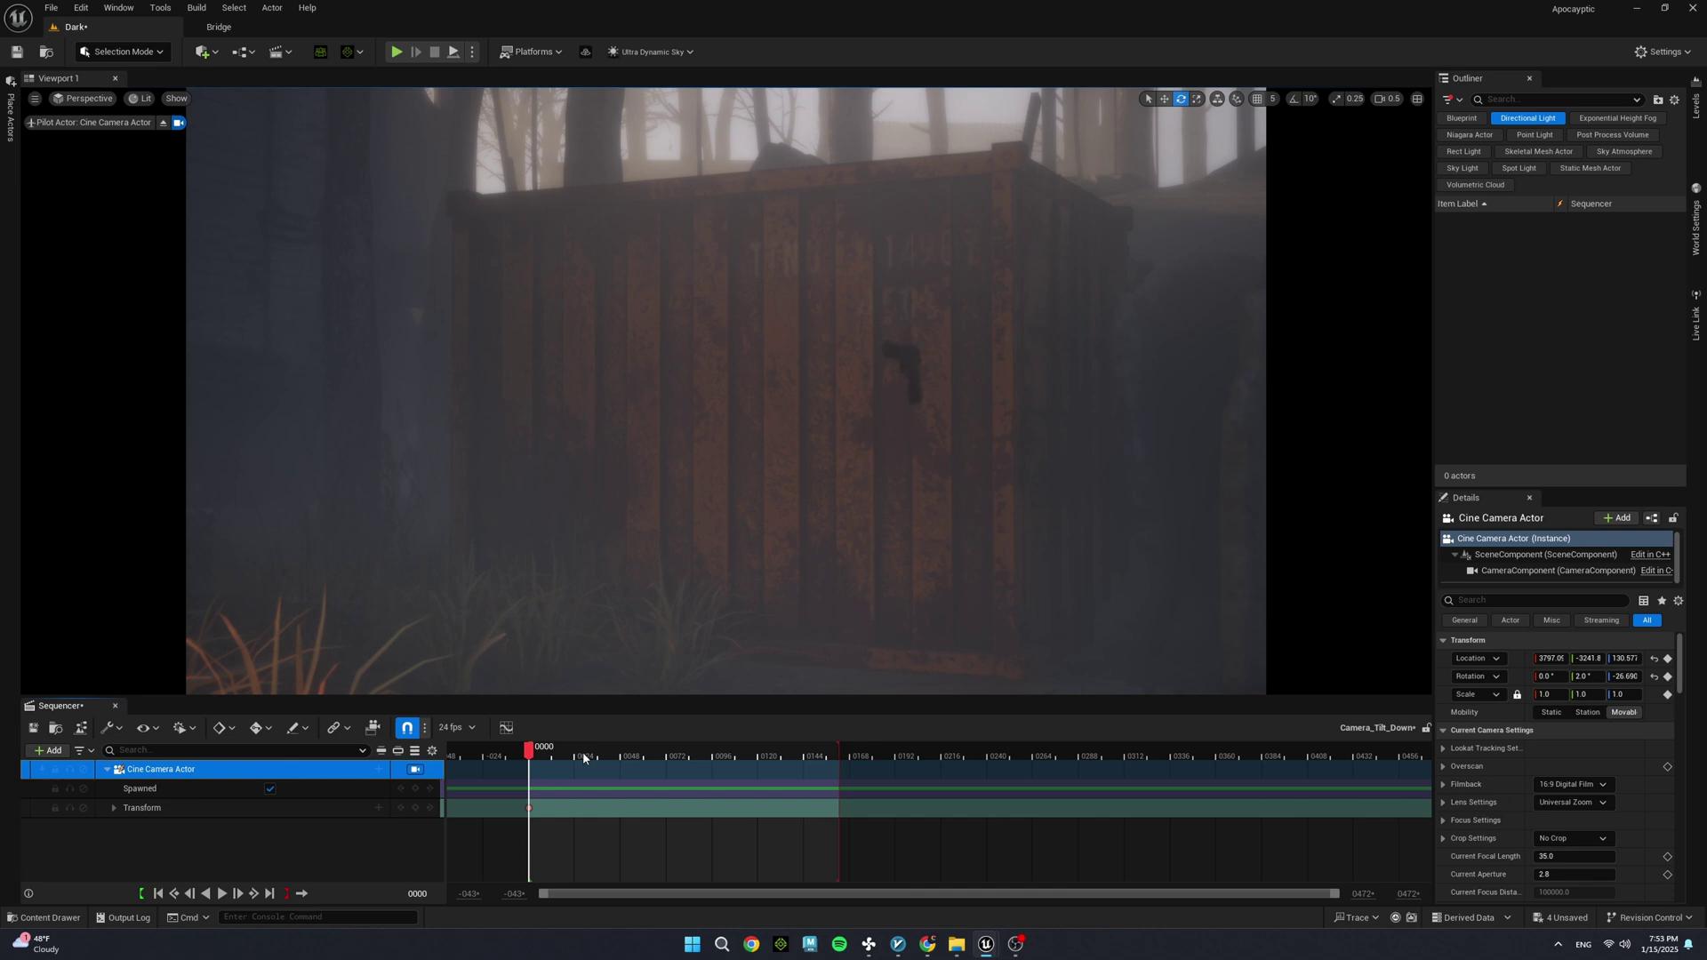
Show the curve editor, dock Outliner and Details to the sidebar, and widen the editor.
left_click(507, 727)
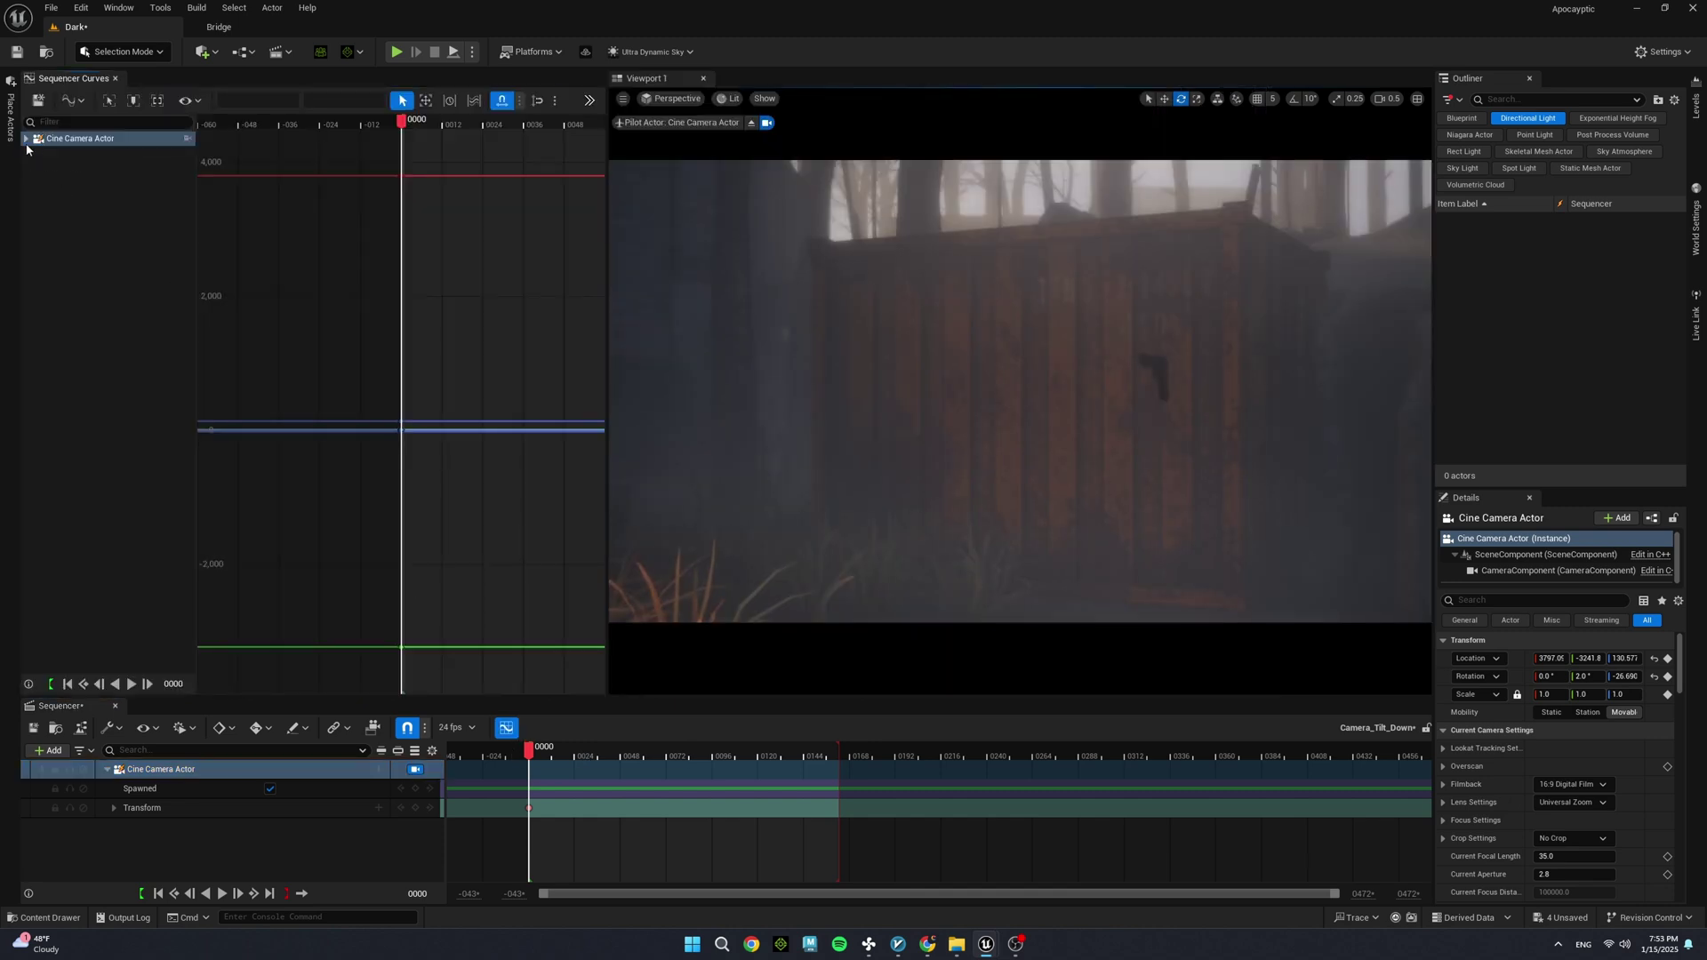
right_click(1473, 77)
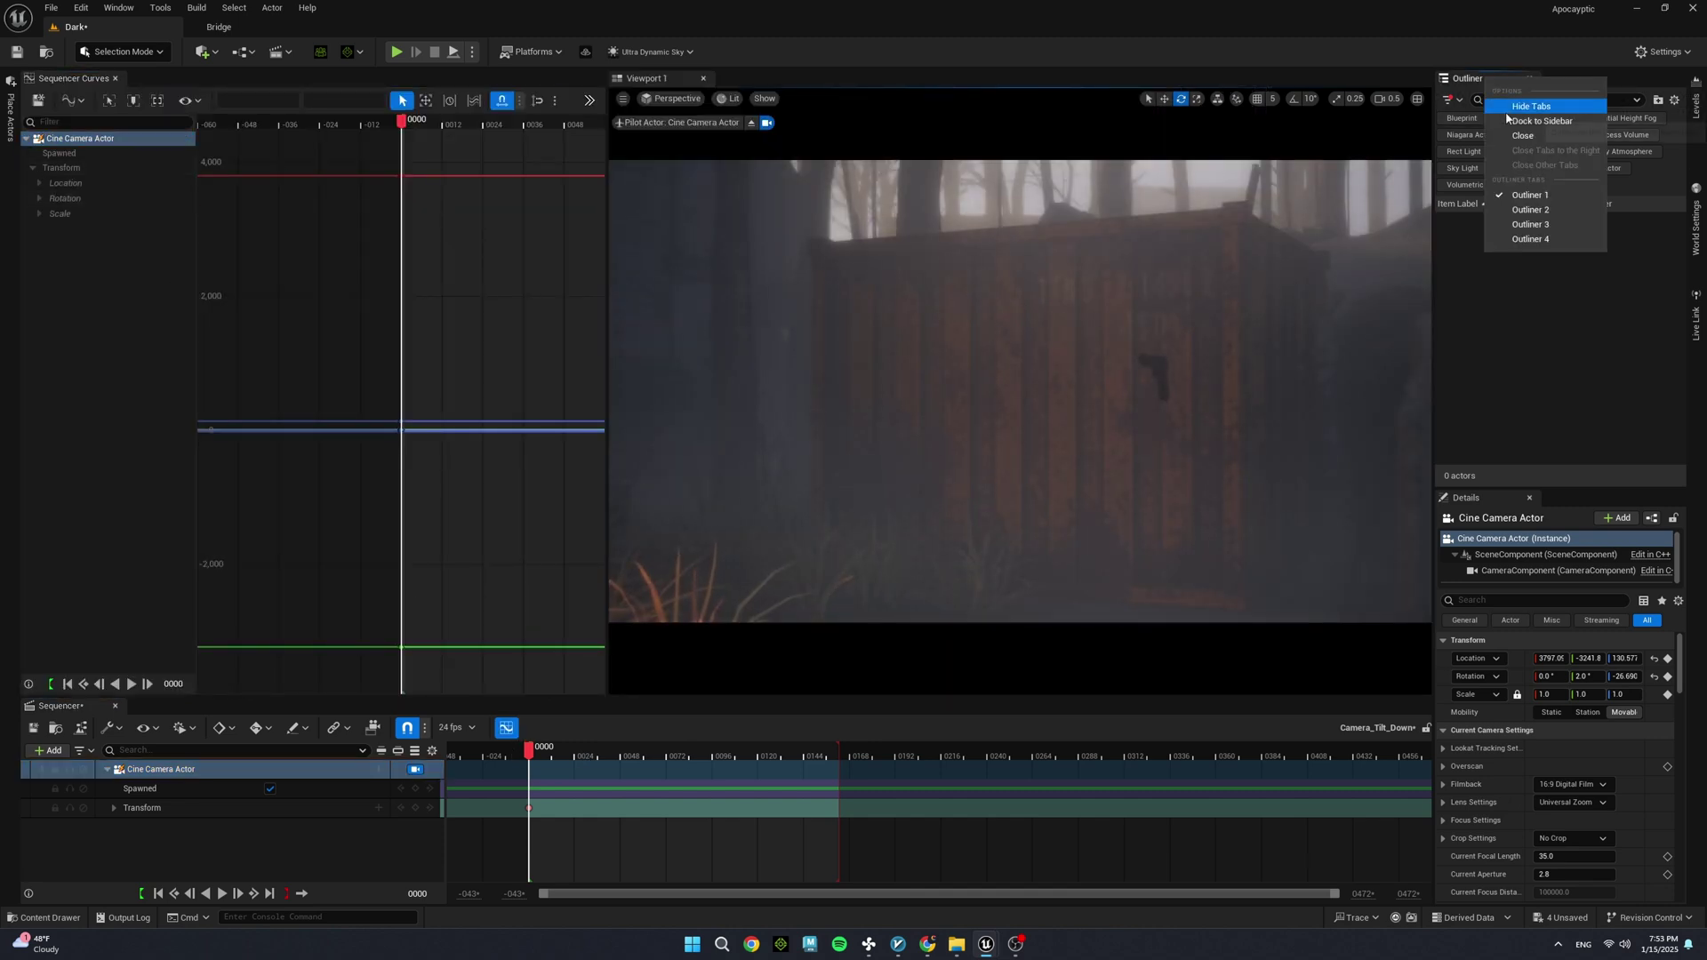
left_click(1521, 100)
right_click(1474, 77)
left_click(1520, 101)
left_click_drag(714, 286, 909, 287)
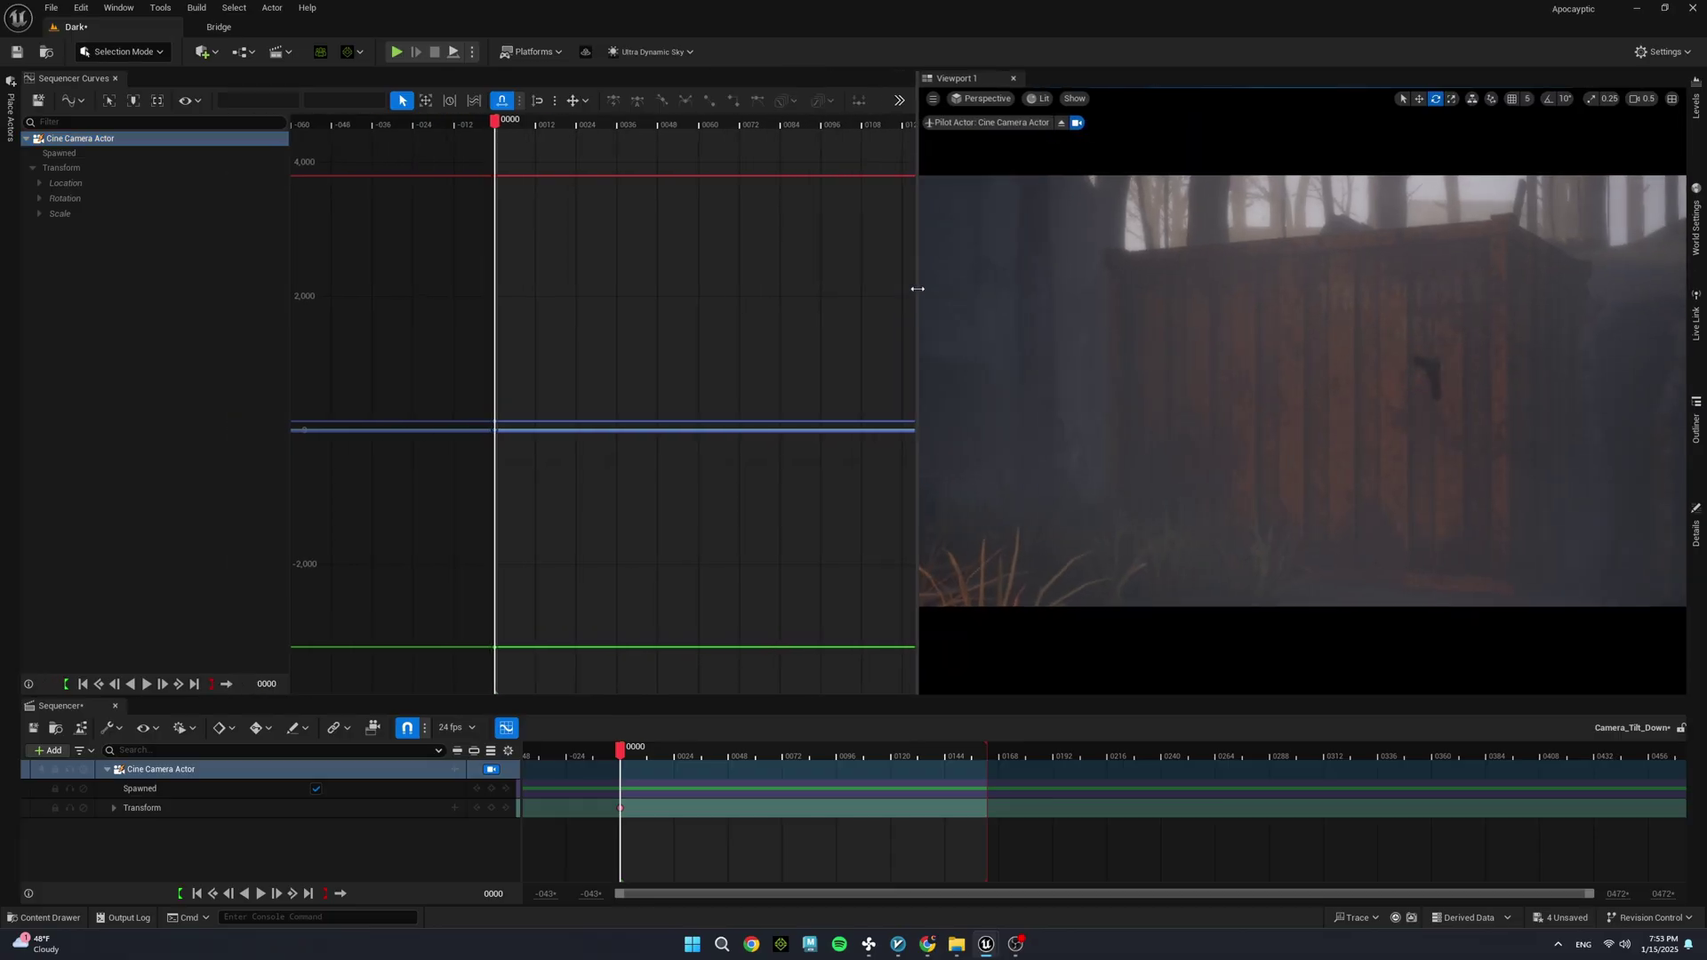
scroll(531, 302, "down", 2)
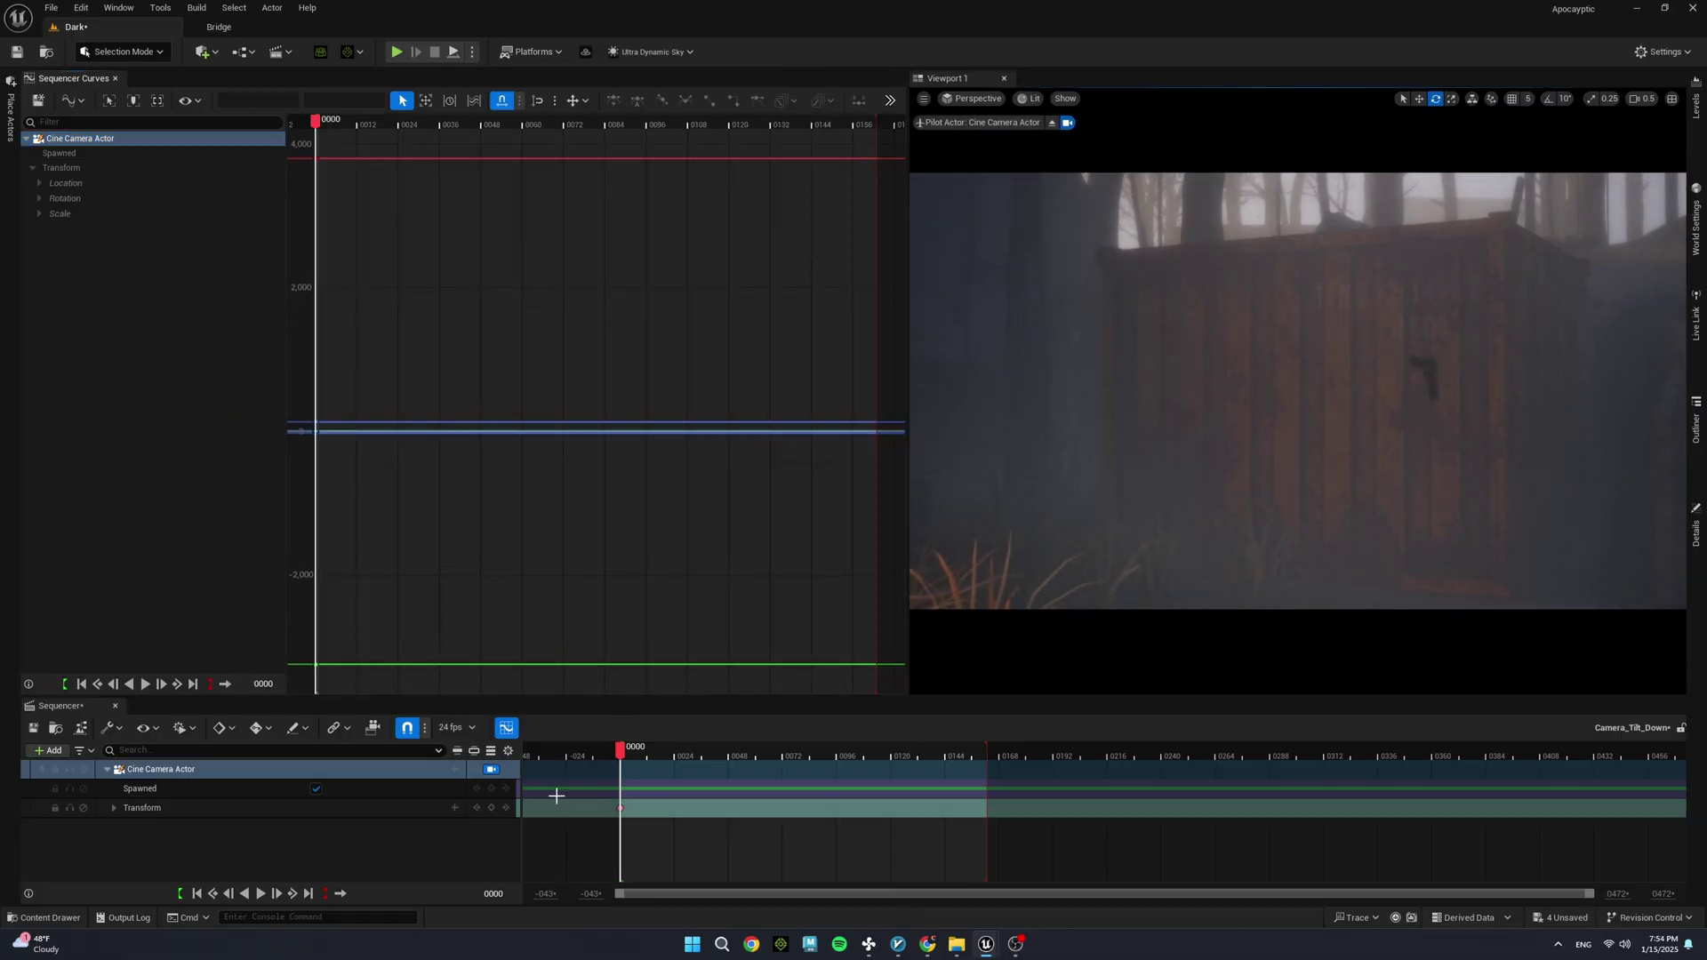
Key Rotation Pitch from about 43 degrees down to about 2, ending near frame 146.
left_click(41, 198)
left_click(64, 227)
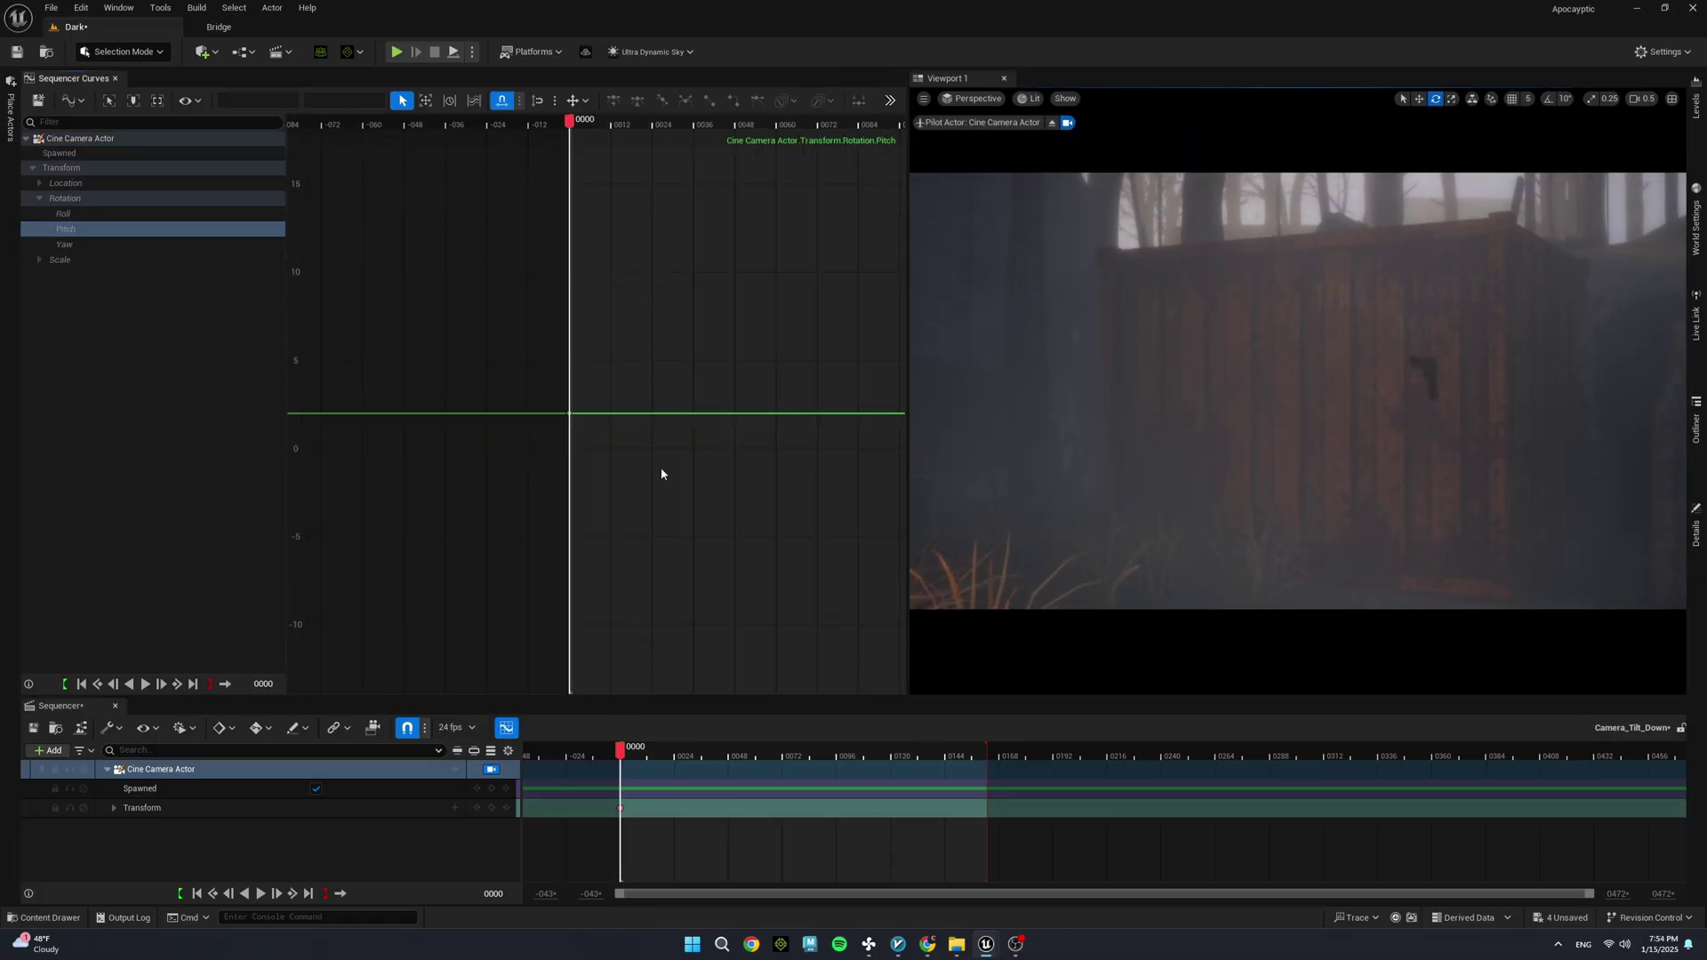
right_click_drag(666, 433, 457, 456)
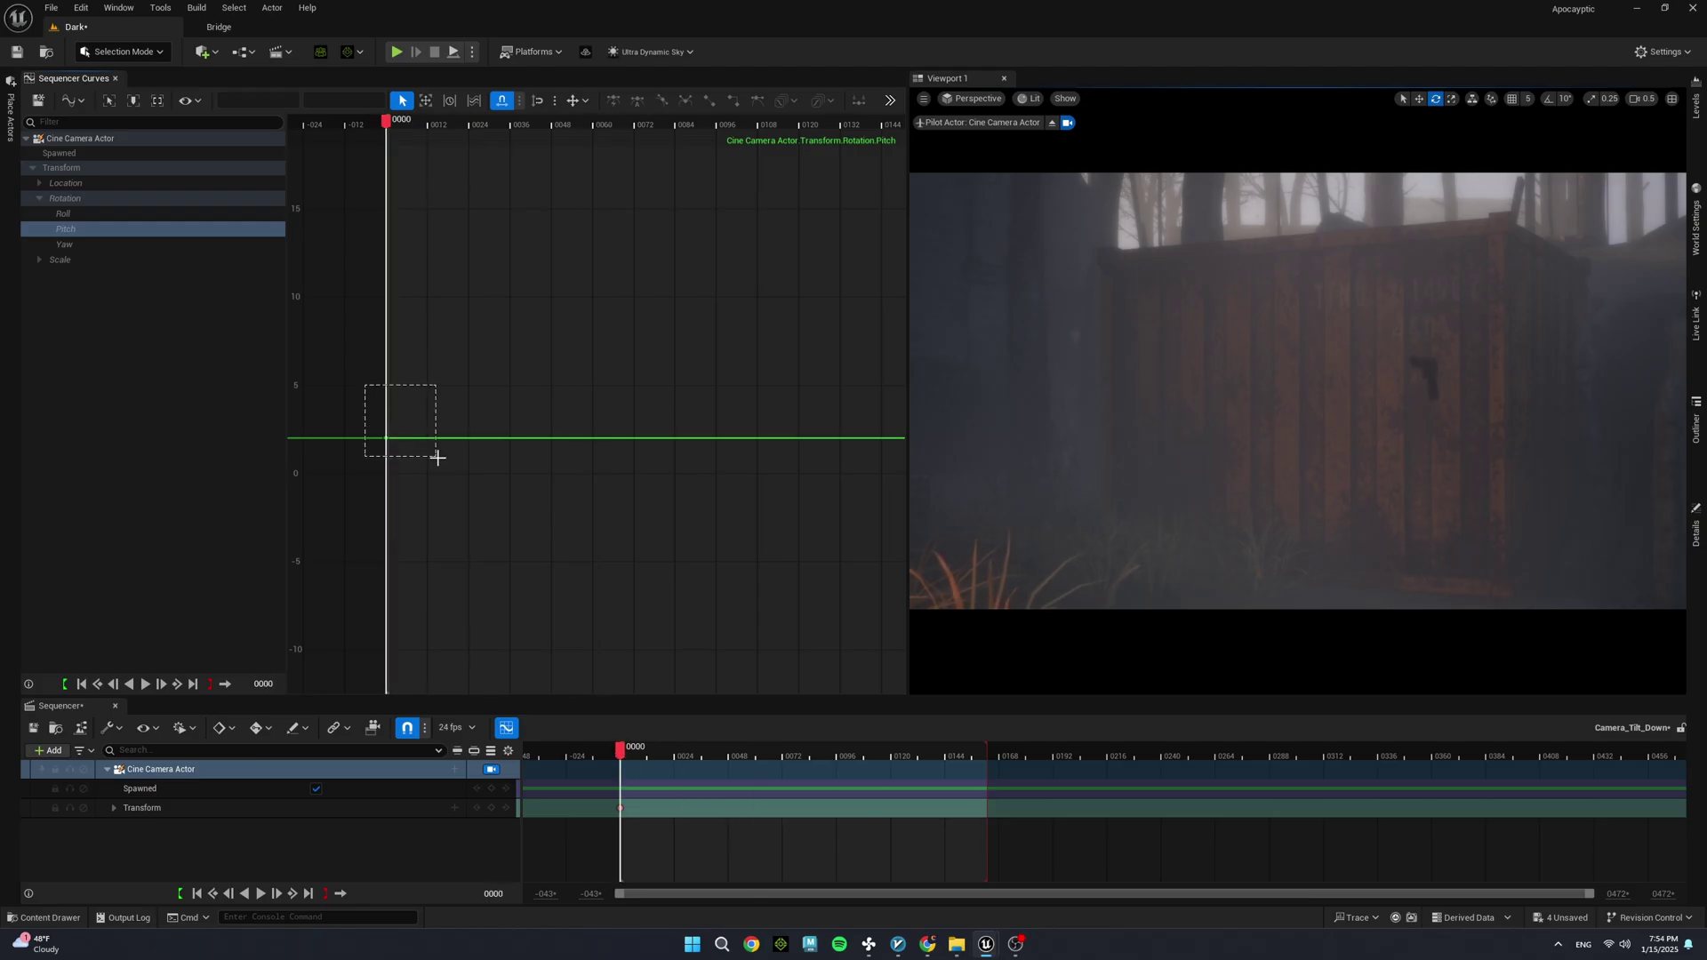
left_click_drag(478, 530, 471, 344)
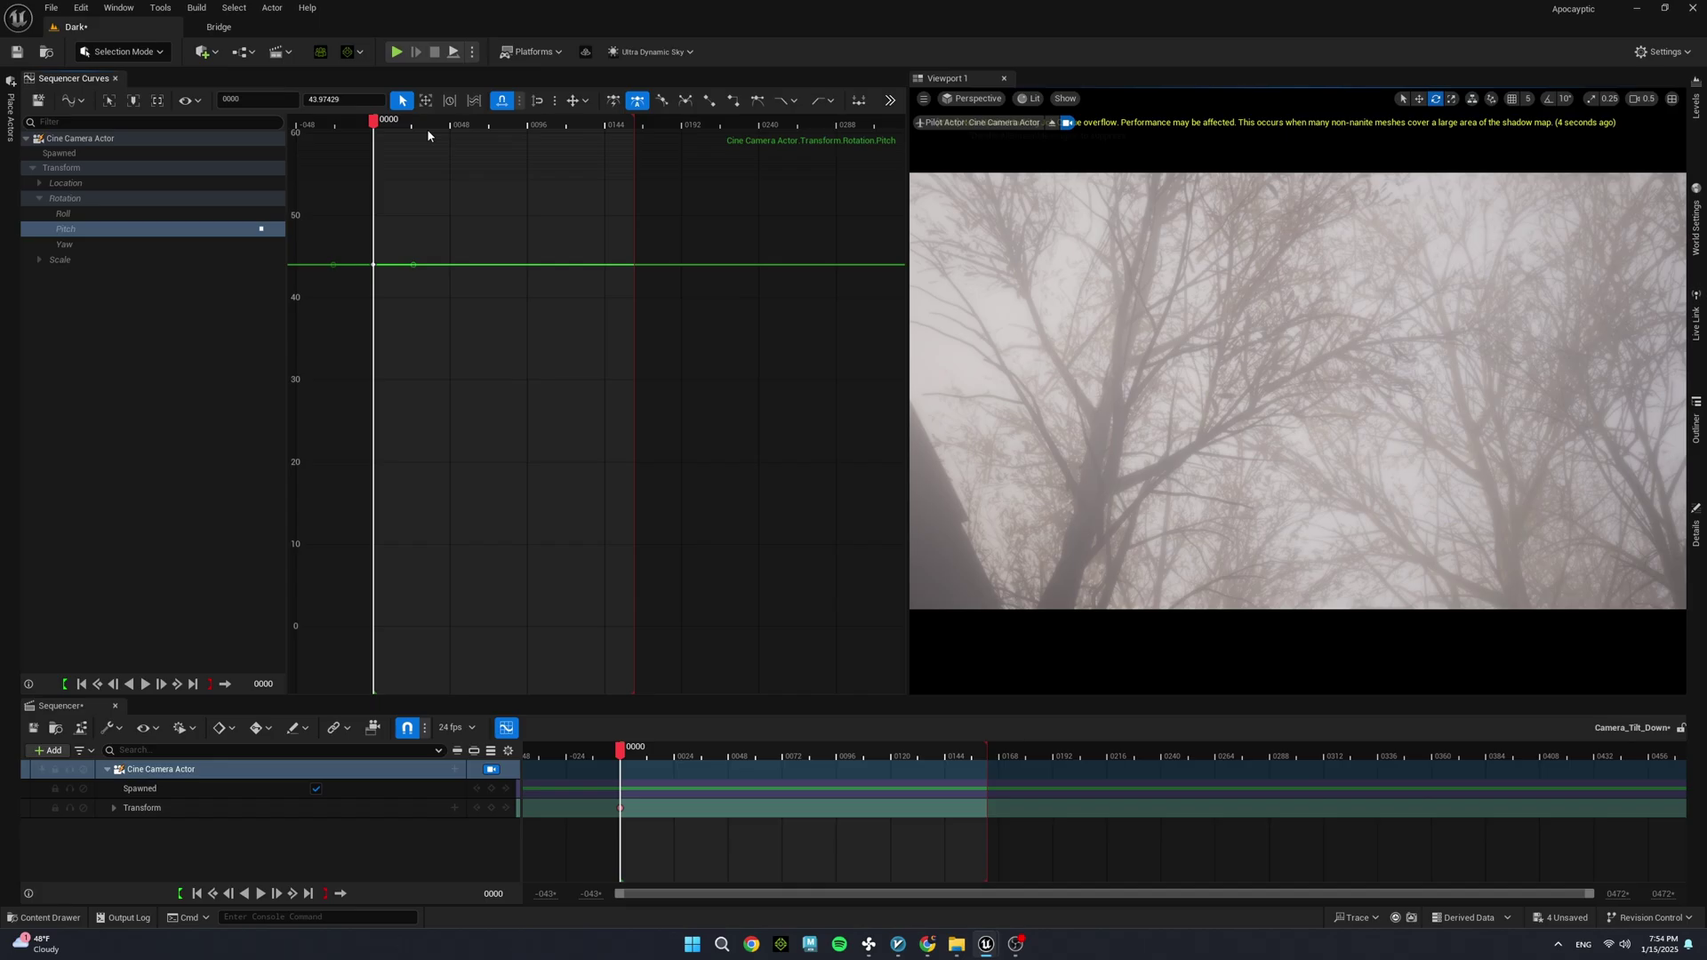
left_click_drag(608, 125, 728, 125)
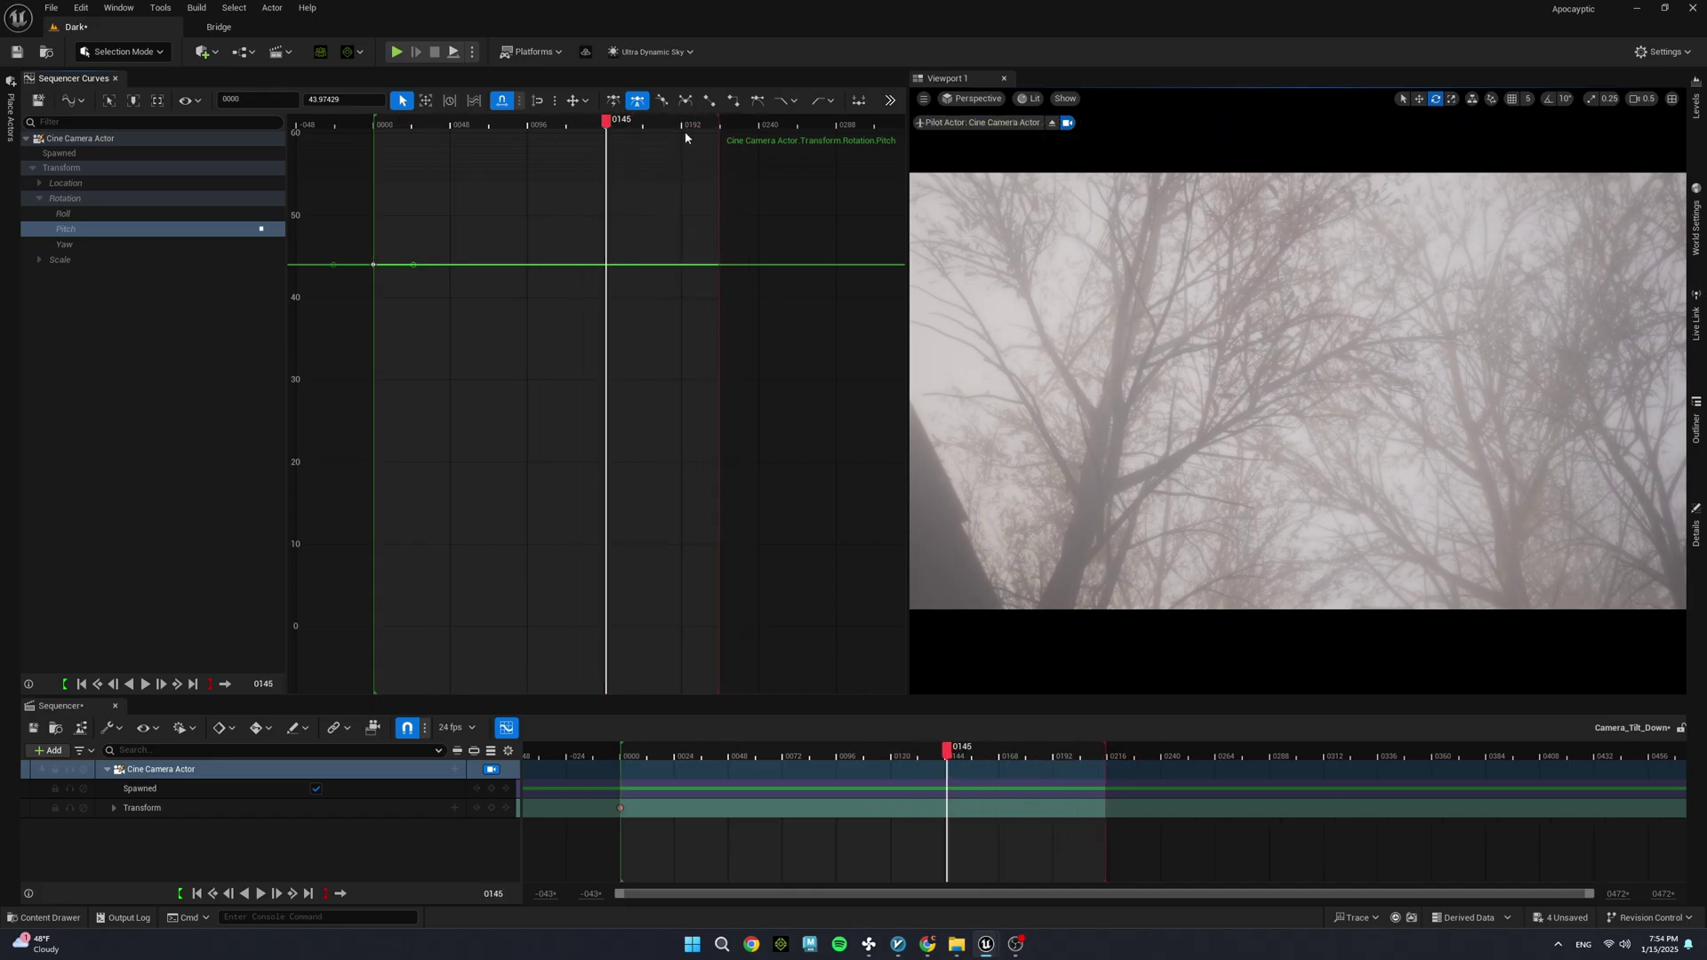
left_click_drag(709, 264, 707, 611)
left_click_drag(707, 124, 400, 124)
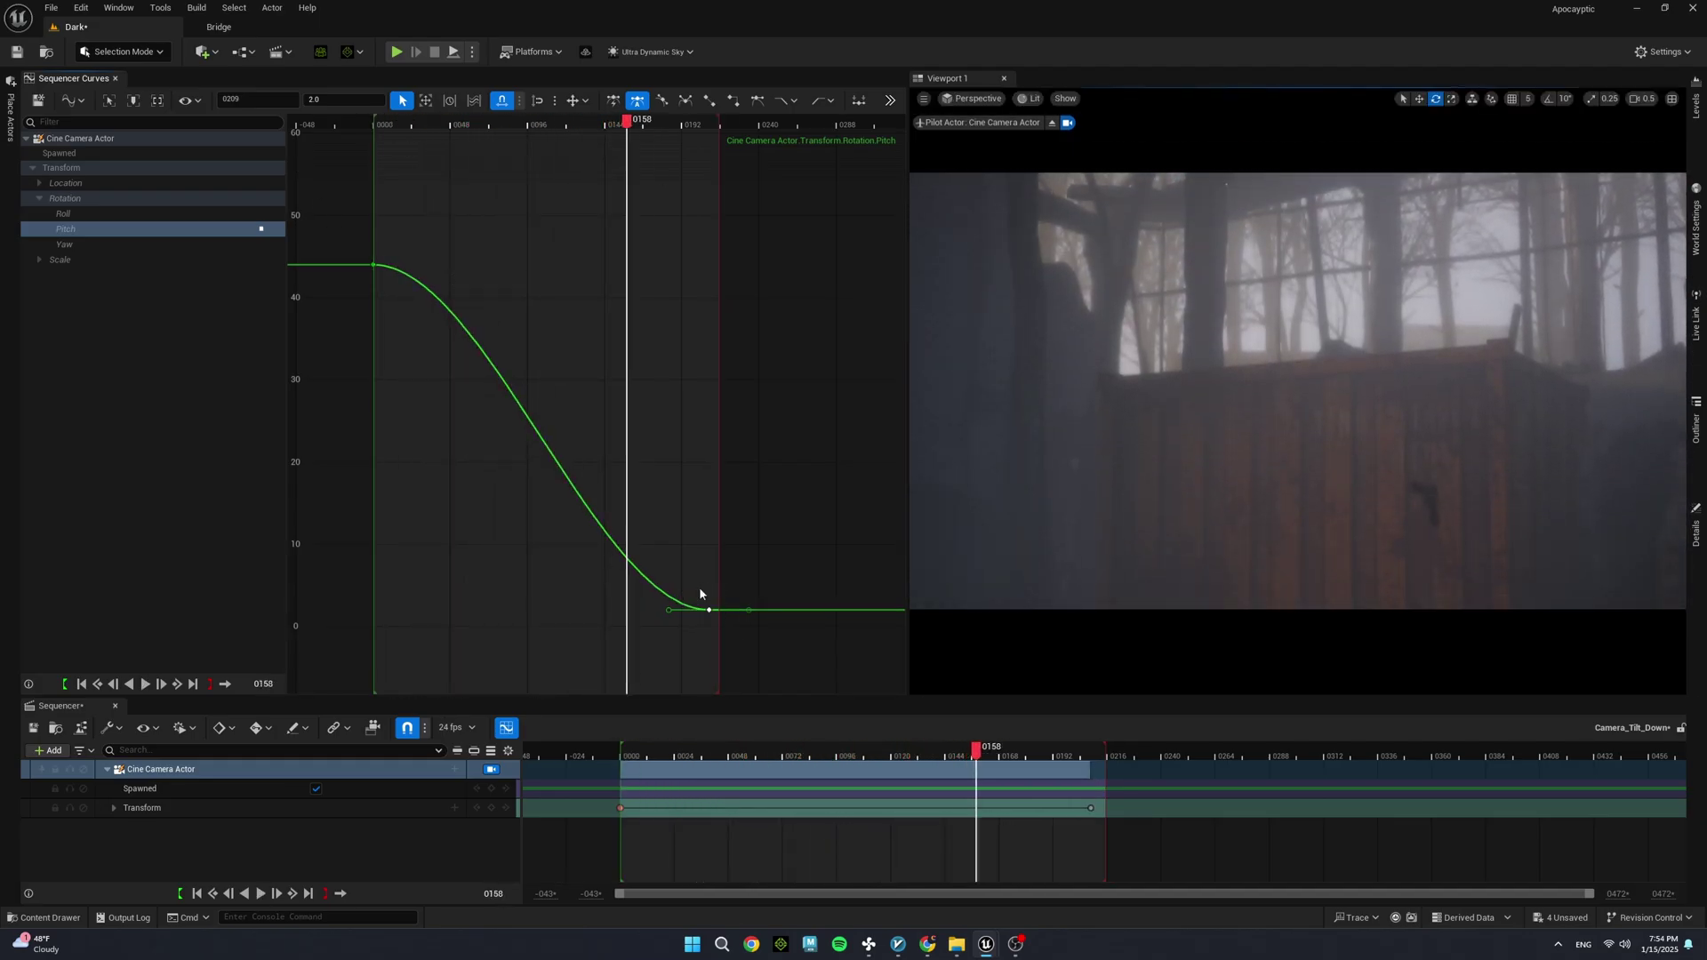
left_click(64, 244)
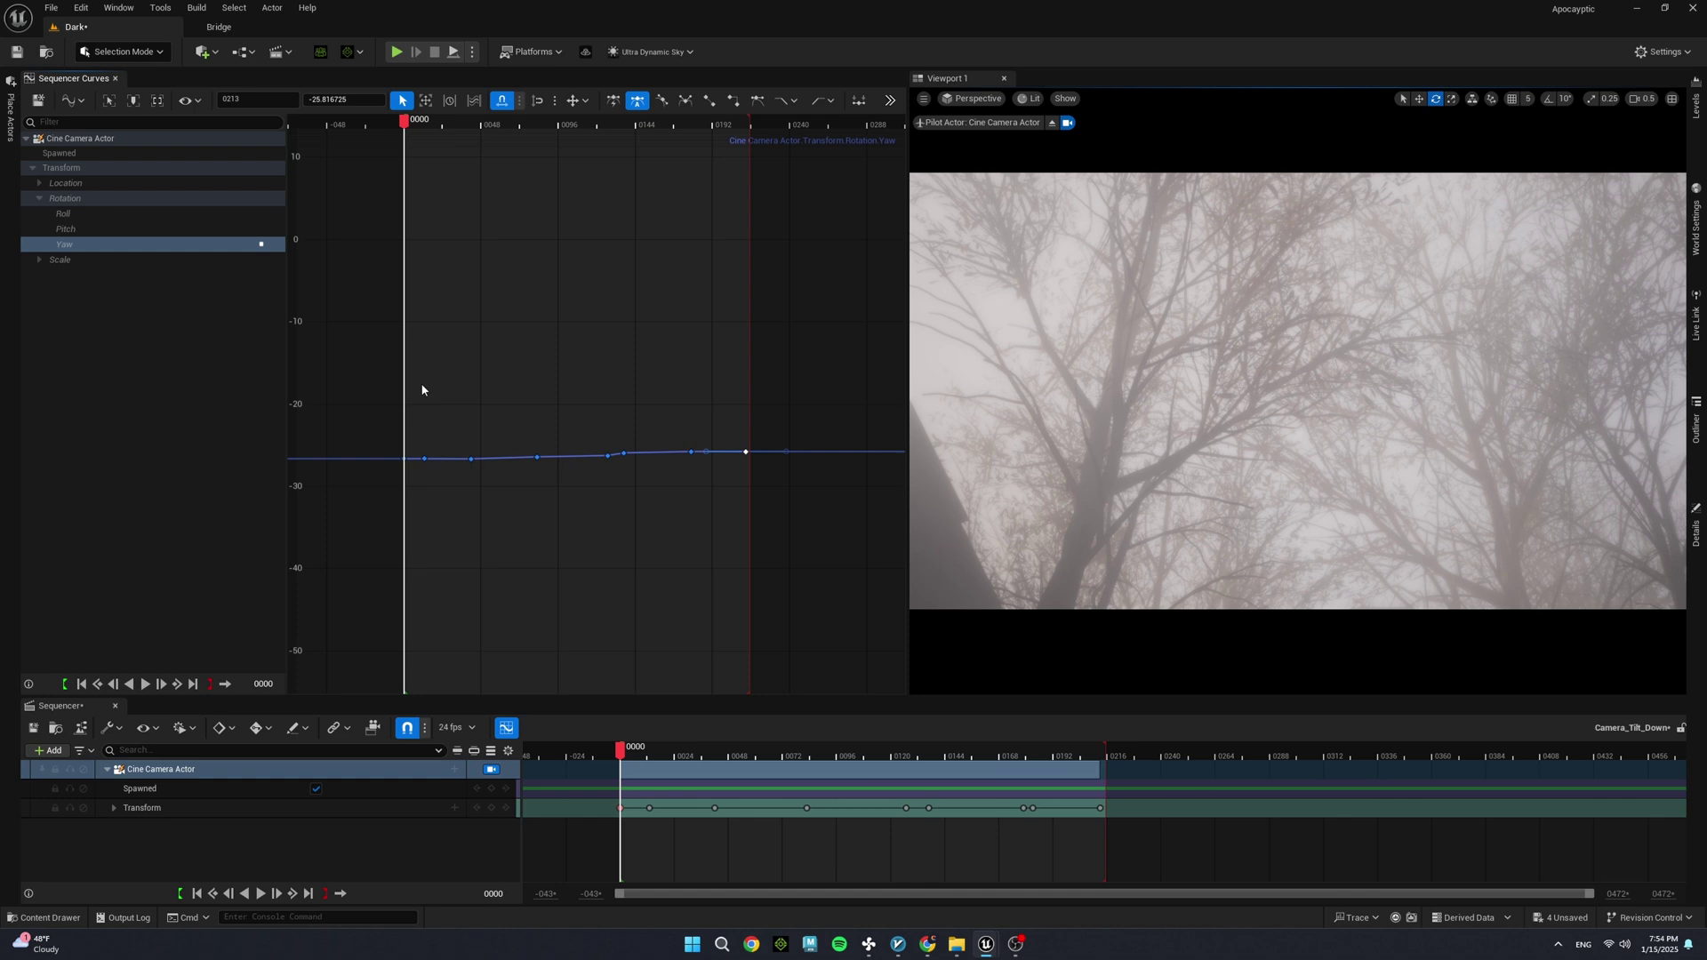
Select and frame the Yaw keys, then shape the Roll curve into a bump plus four extra keys.
key("space")
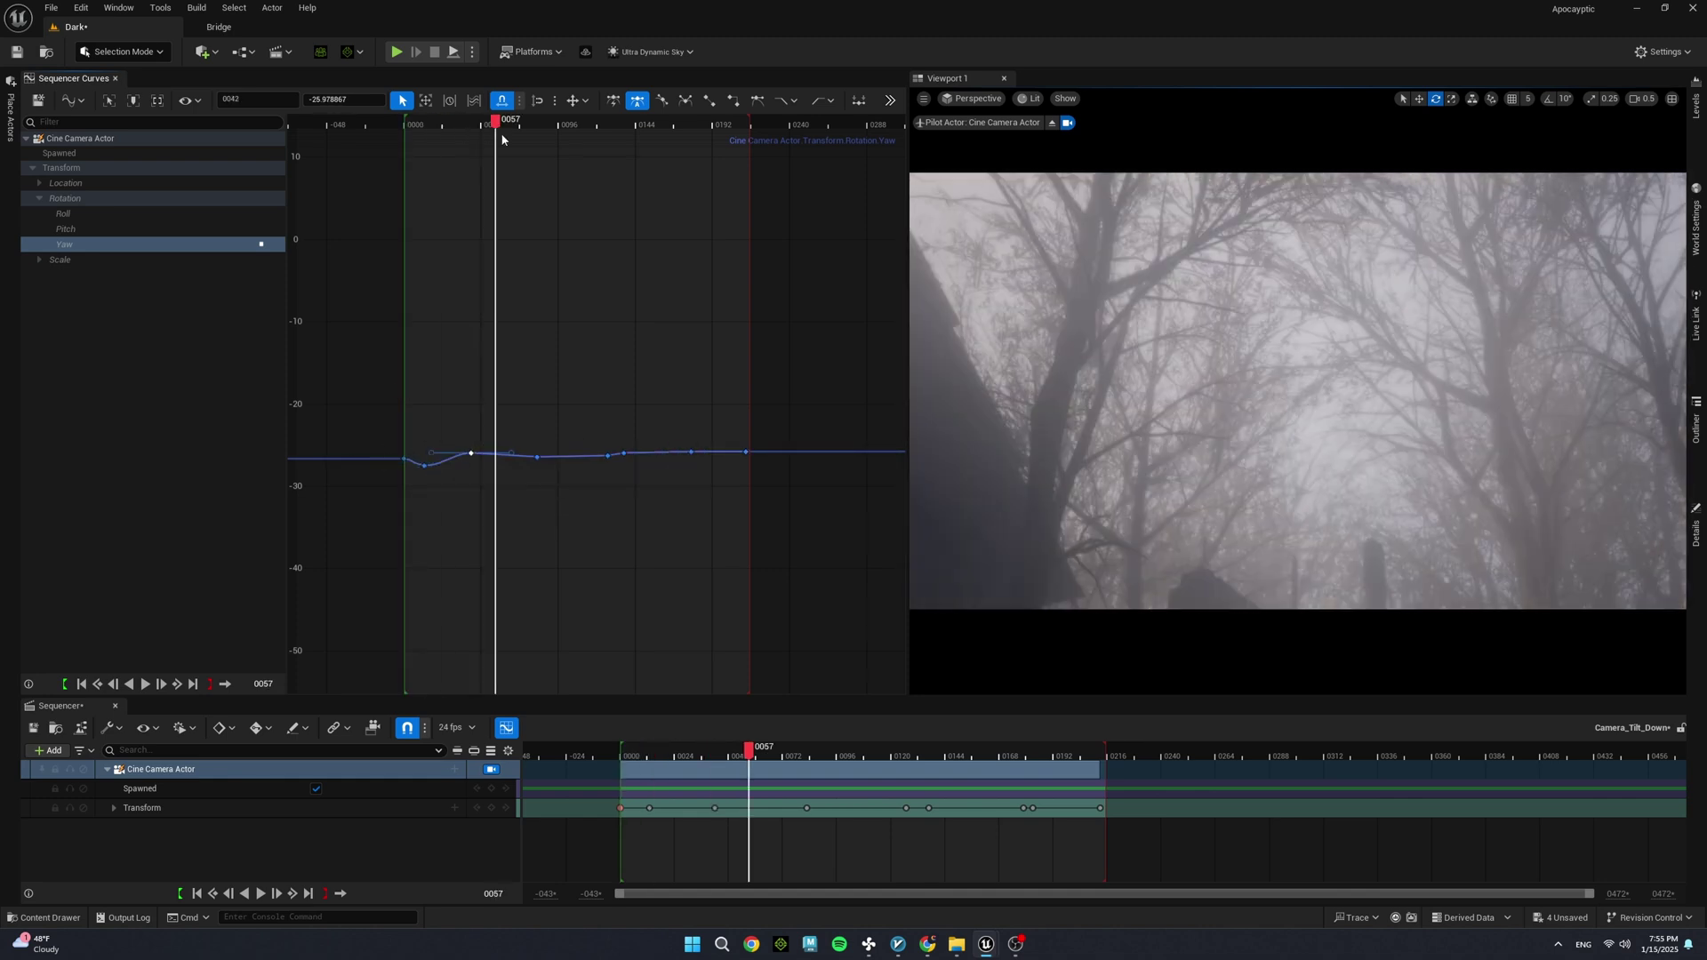
left_click_drag(544, 441, 525, 469)
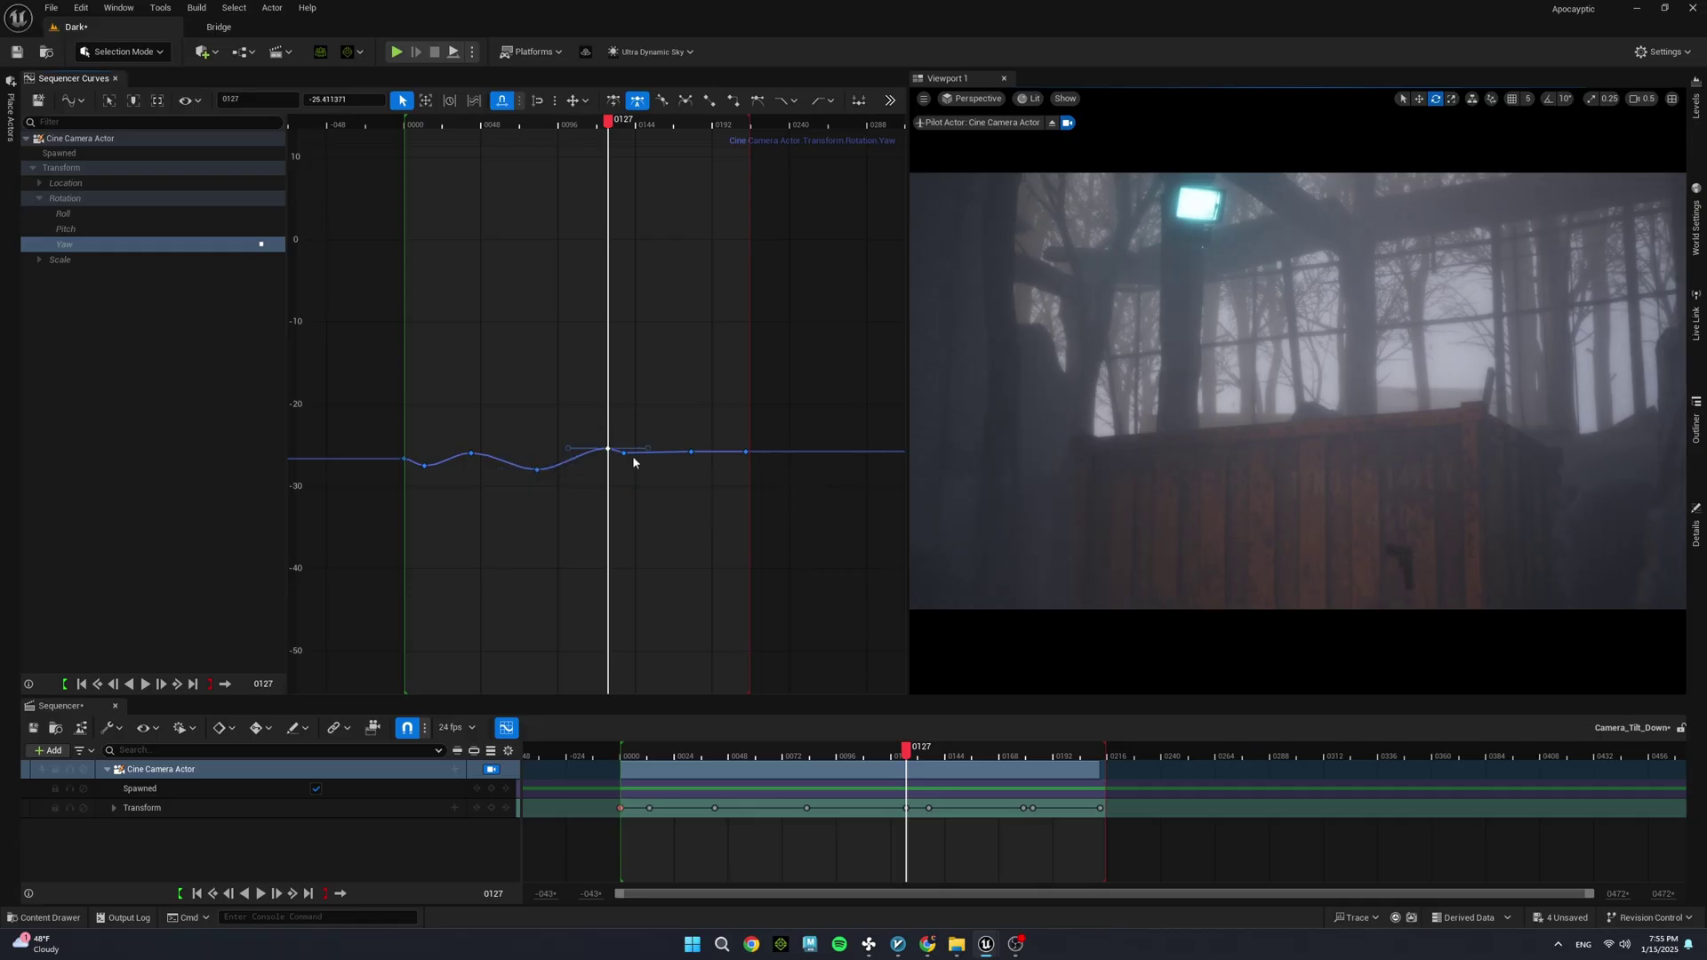
key("f")
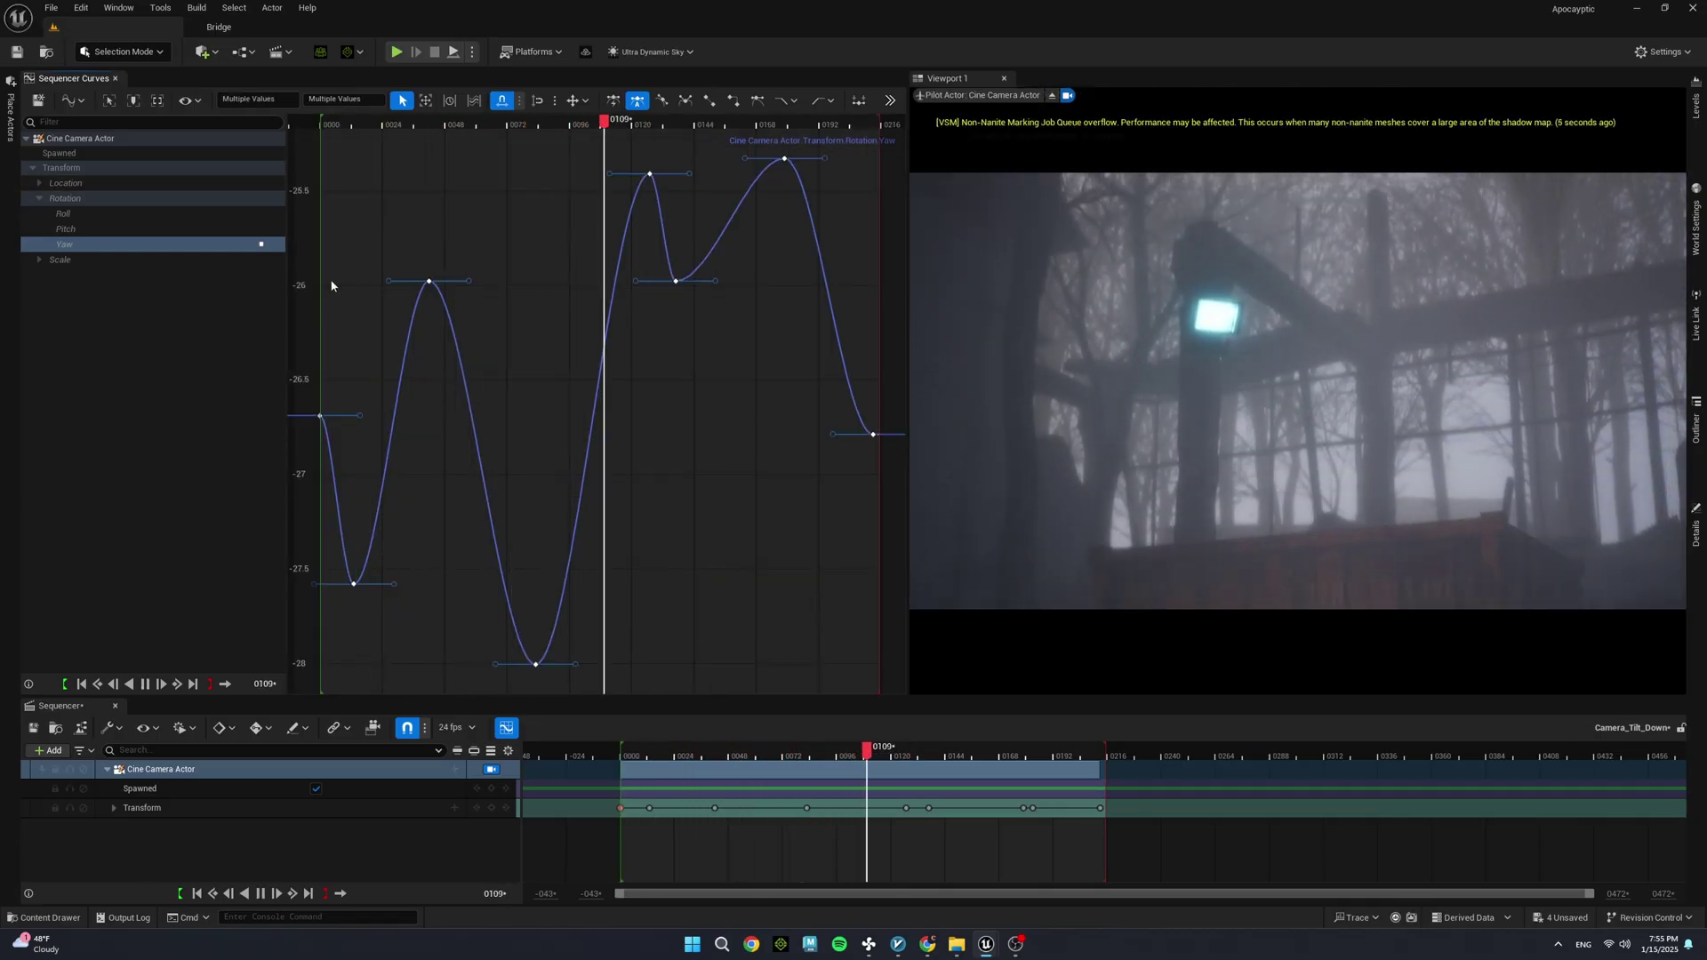
left_click(160, 213)
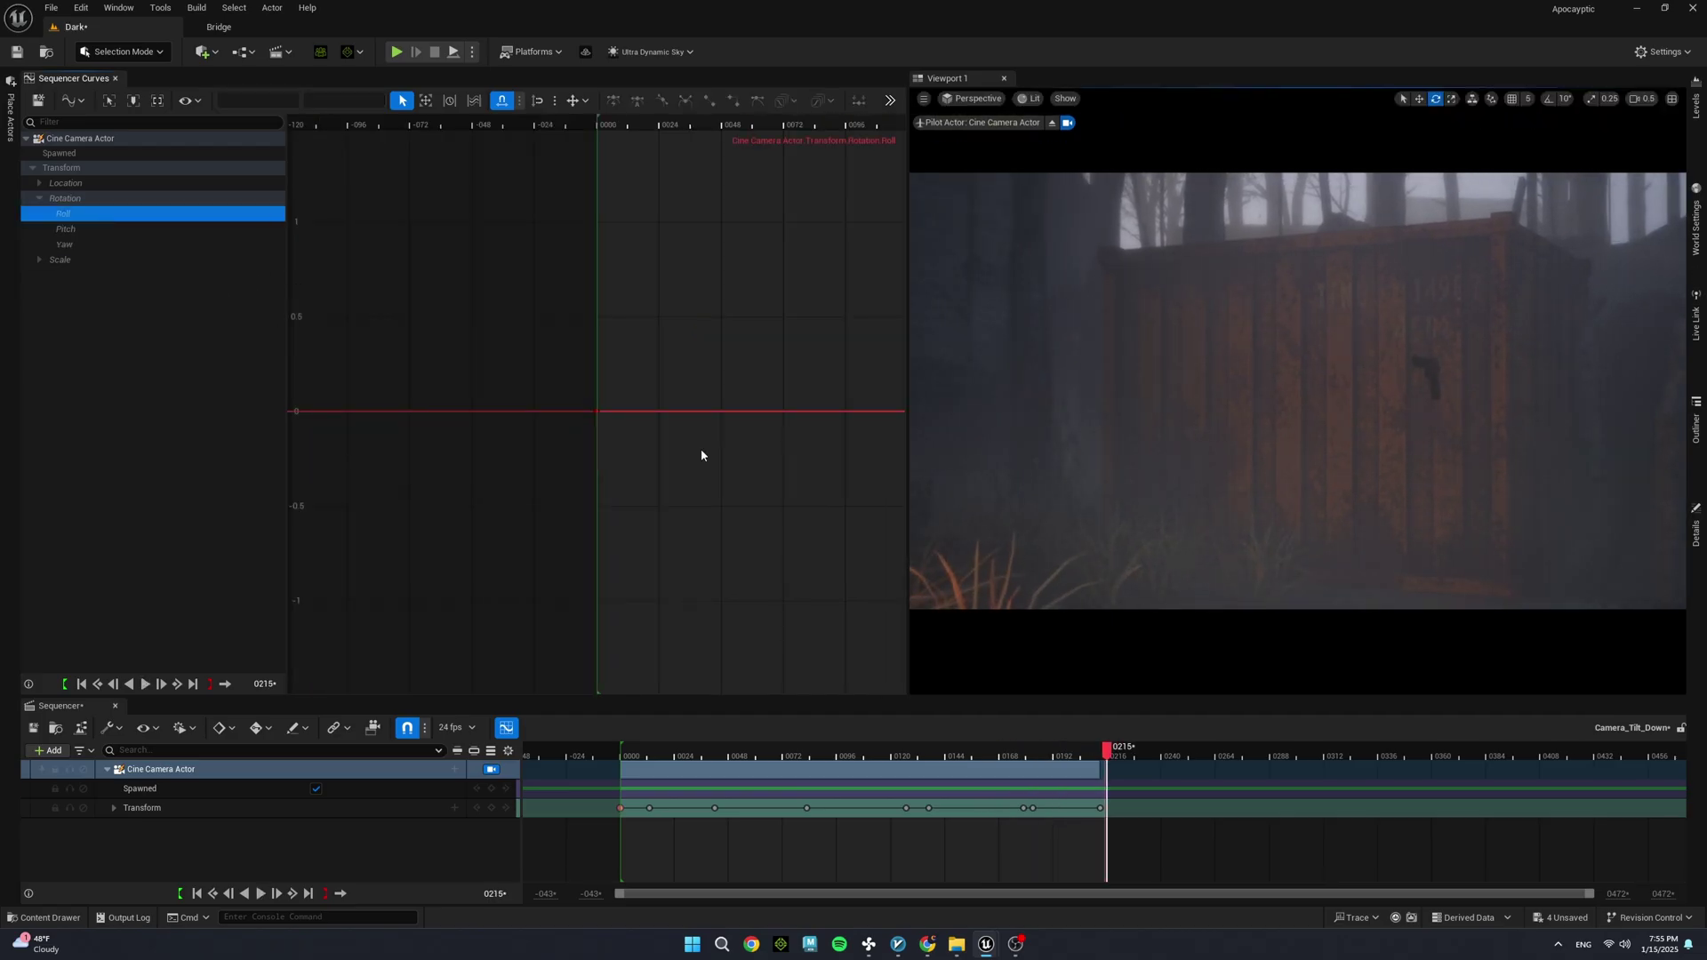
scroll(747, 428, "down", 1)
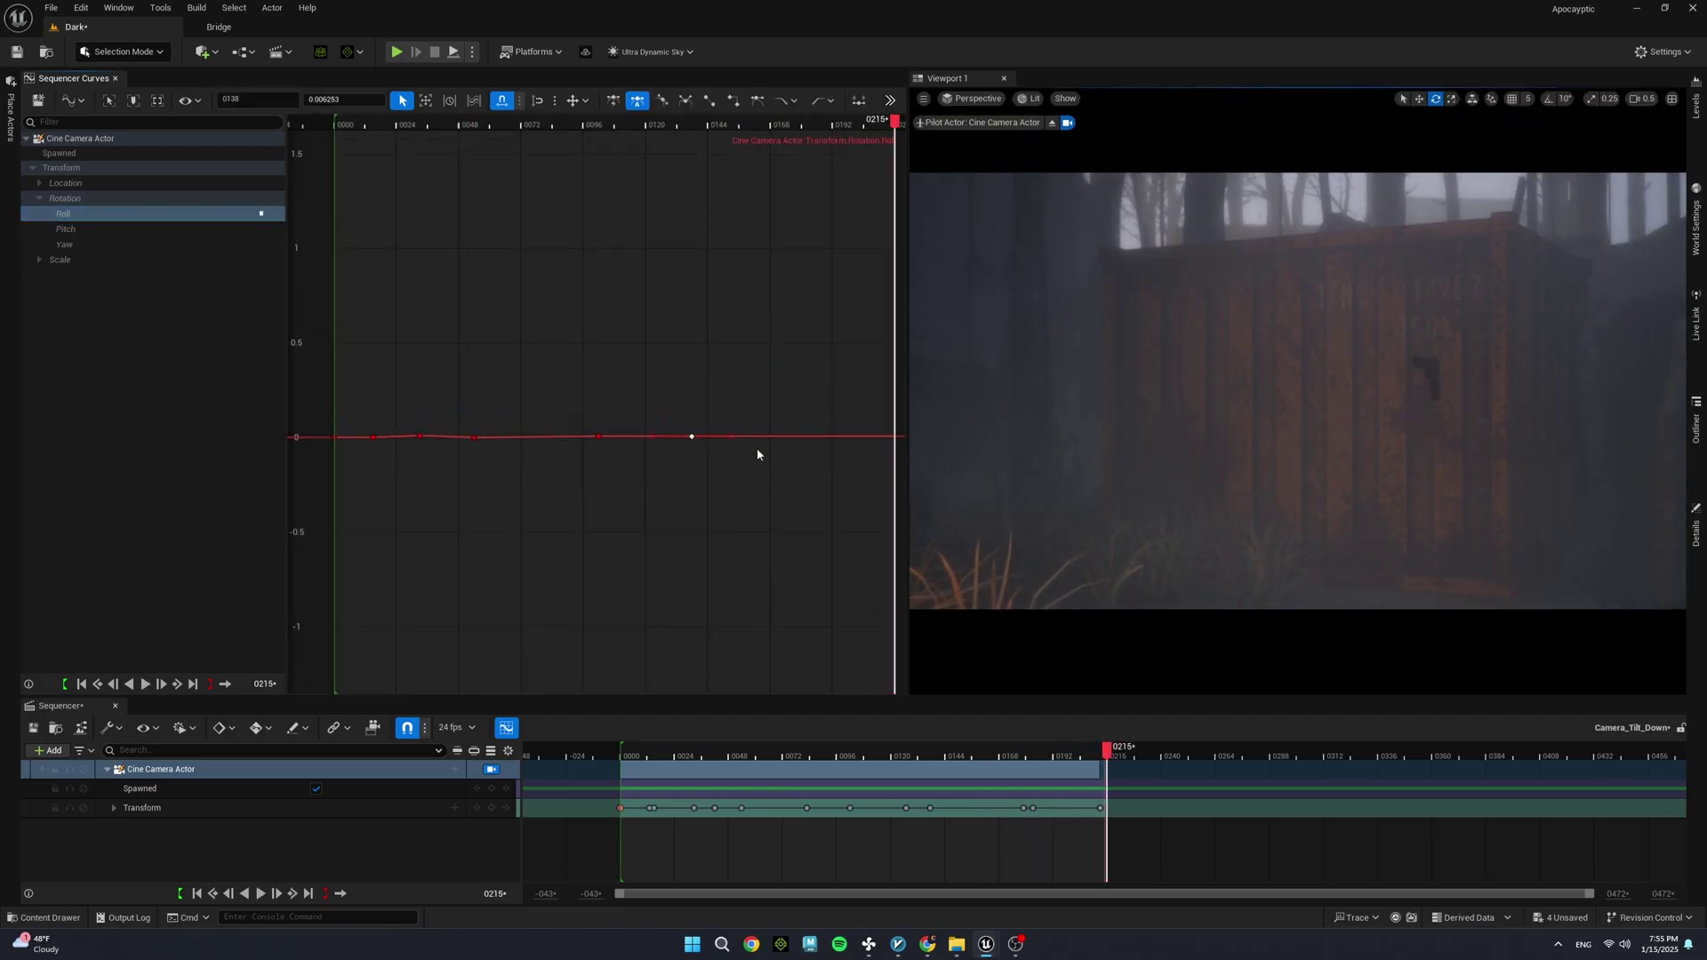
left_click(364, 131)
mouse_move(360, 422)
left_mouse_down()
mouse_move(395, 453)
mouse_move(424, 414)
left_mouse_up()
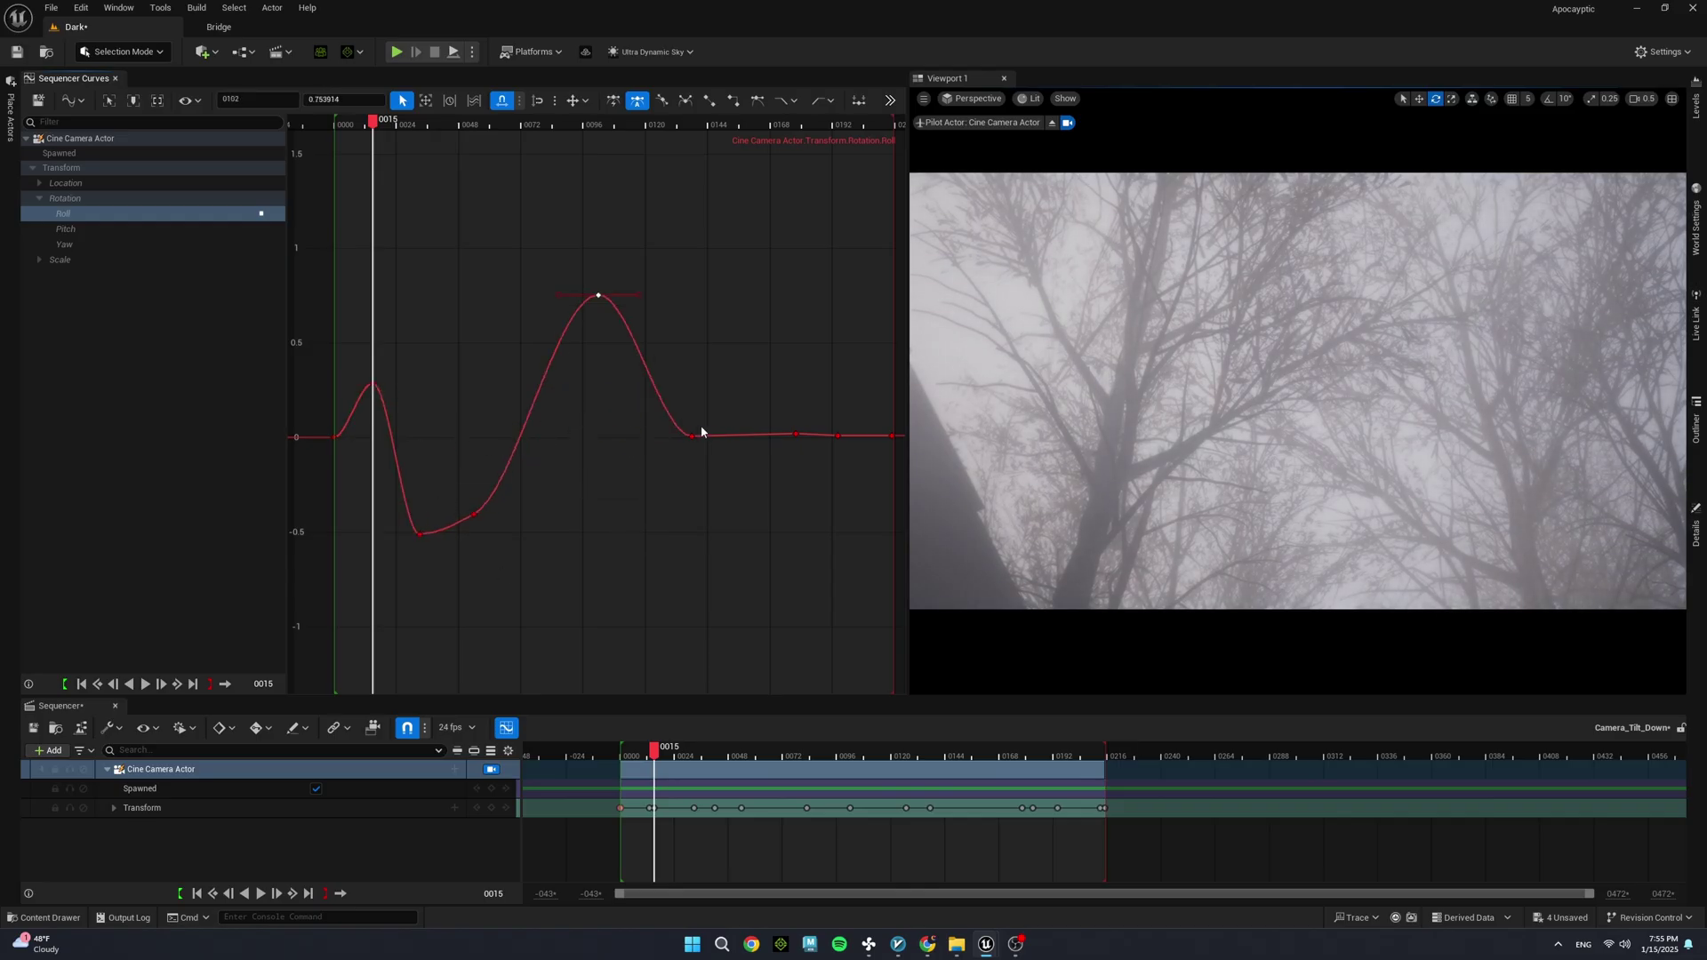
middle_click(510, 455)
middle_click(733, 454)
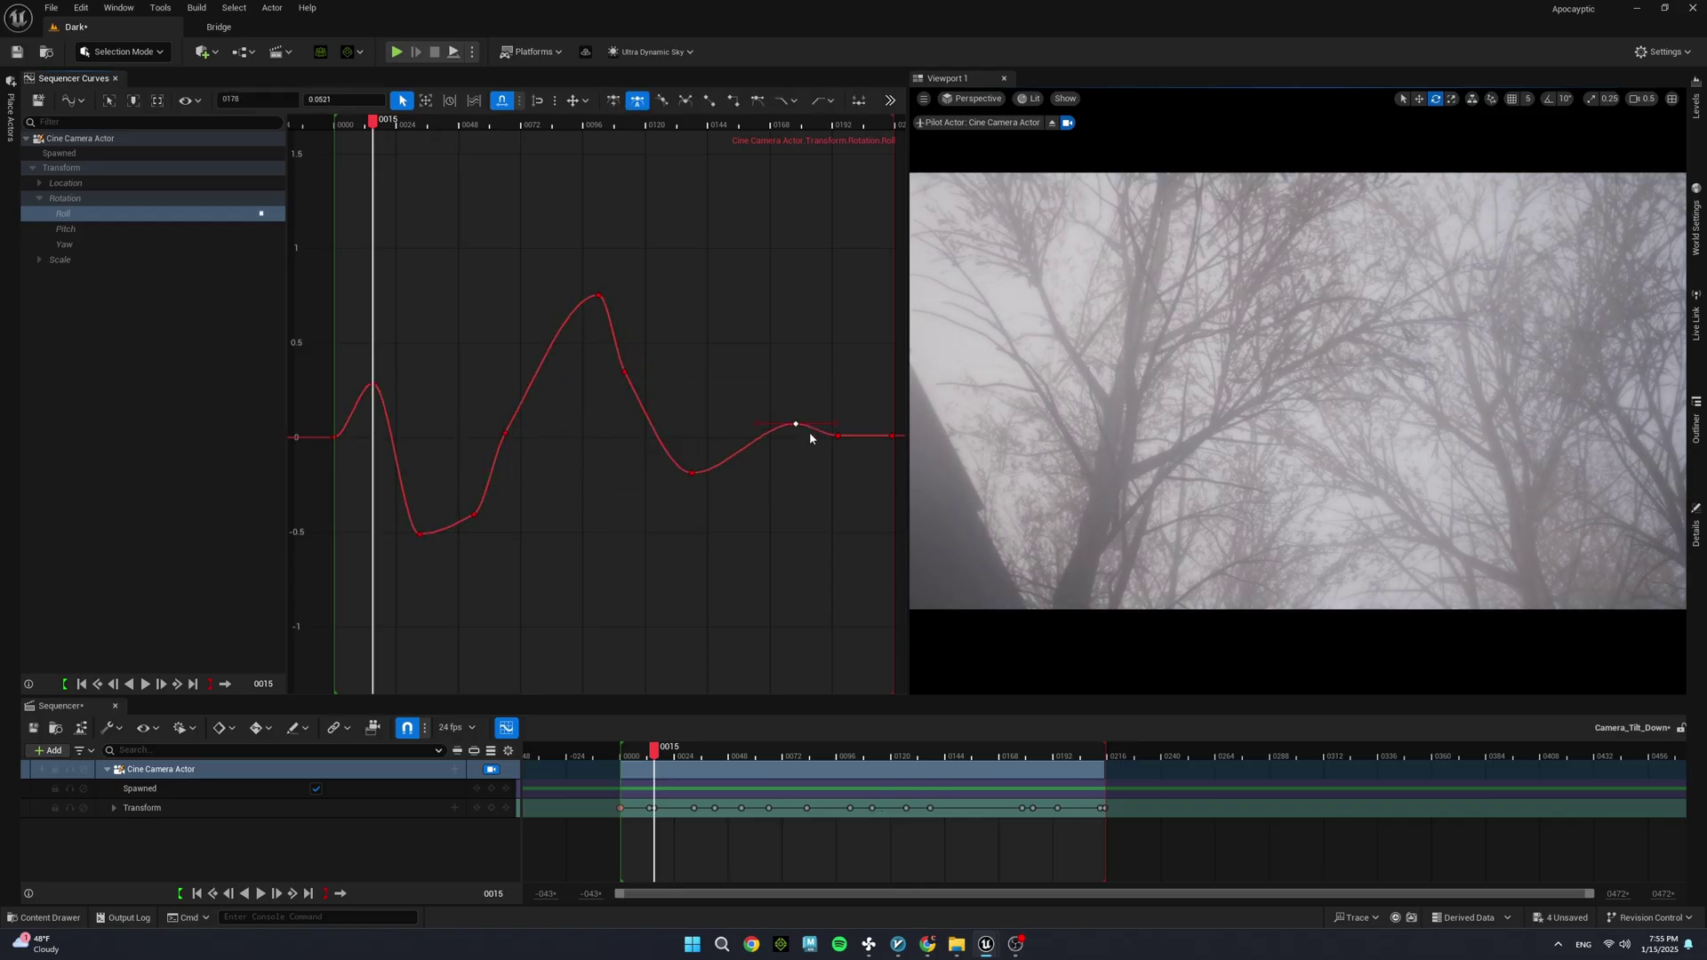
middle_click(810, 388)
middle_click(864, 407)
key("space")
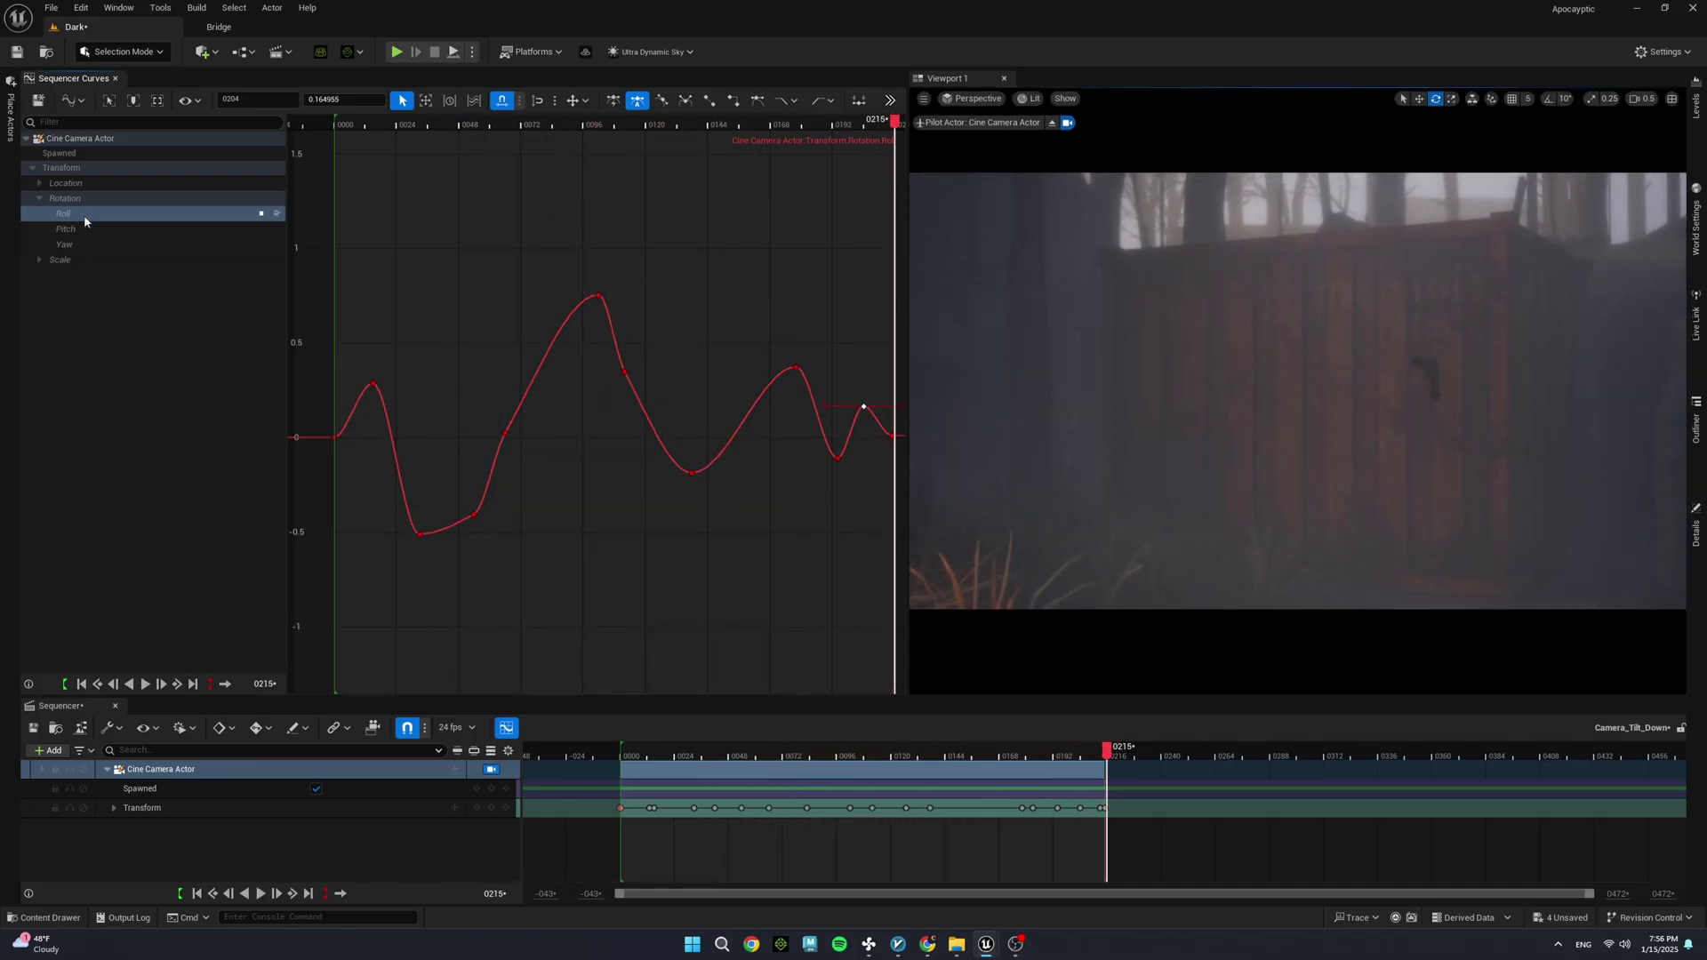
Add a Location Z key and pull it into a deeper dip for height bobbing.
left_click(64, 182)
left_click(81, 228)
middle_click(472, 452)
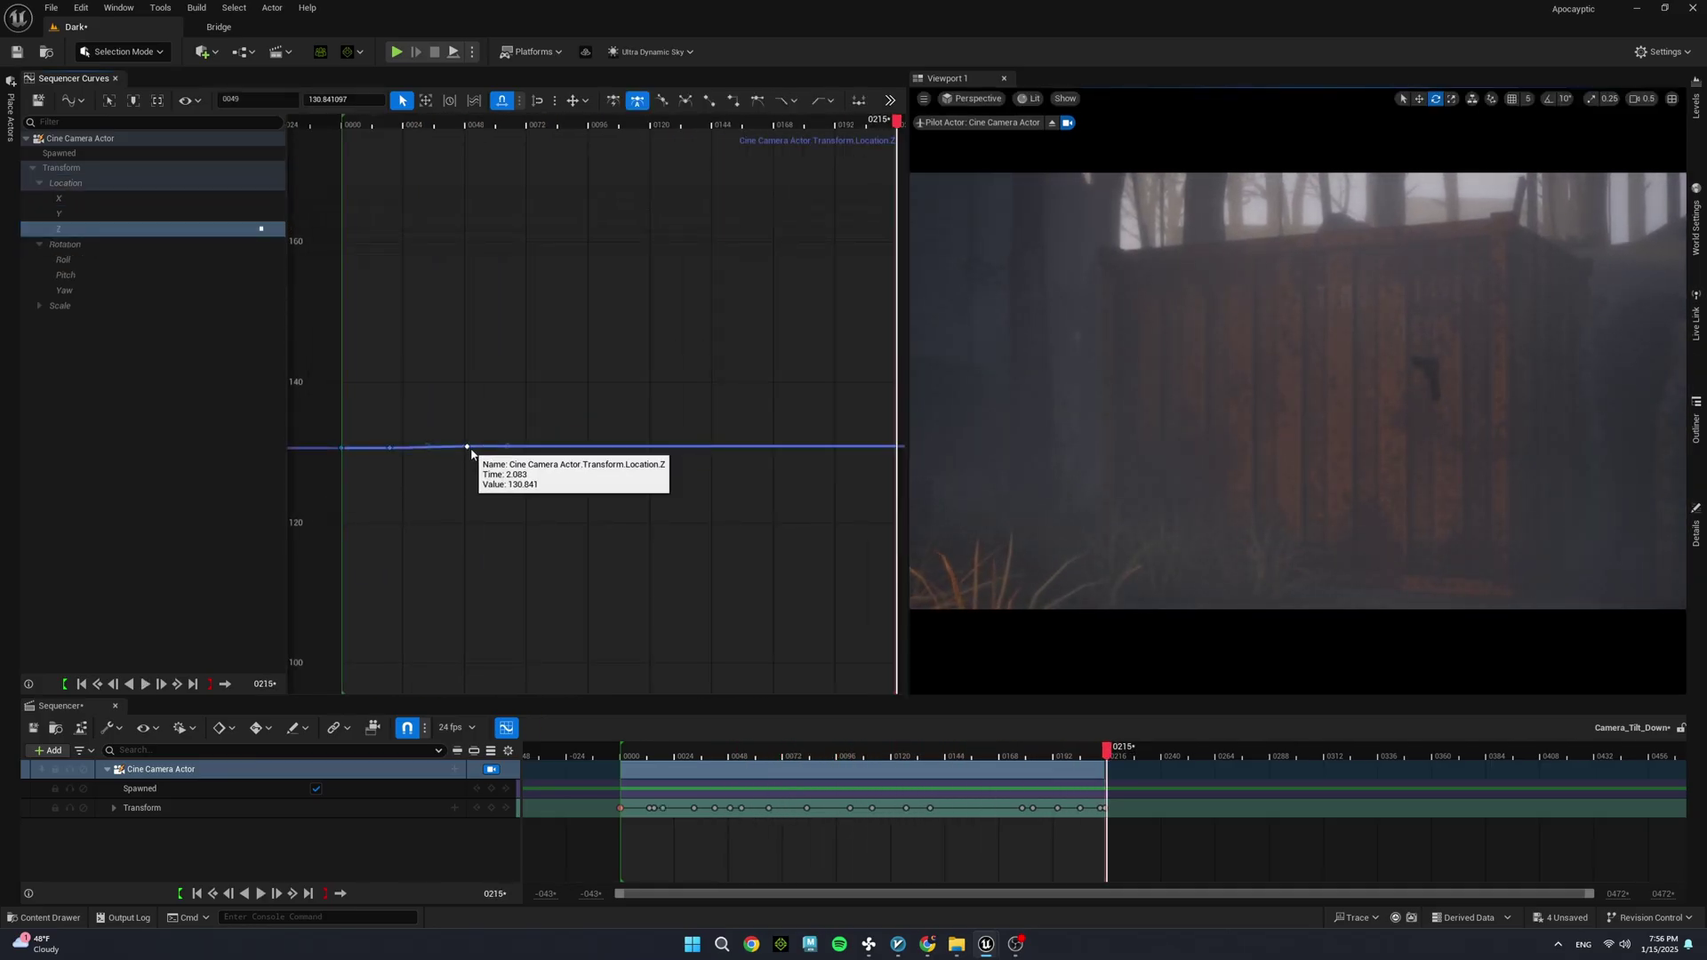
key("space")
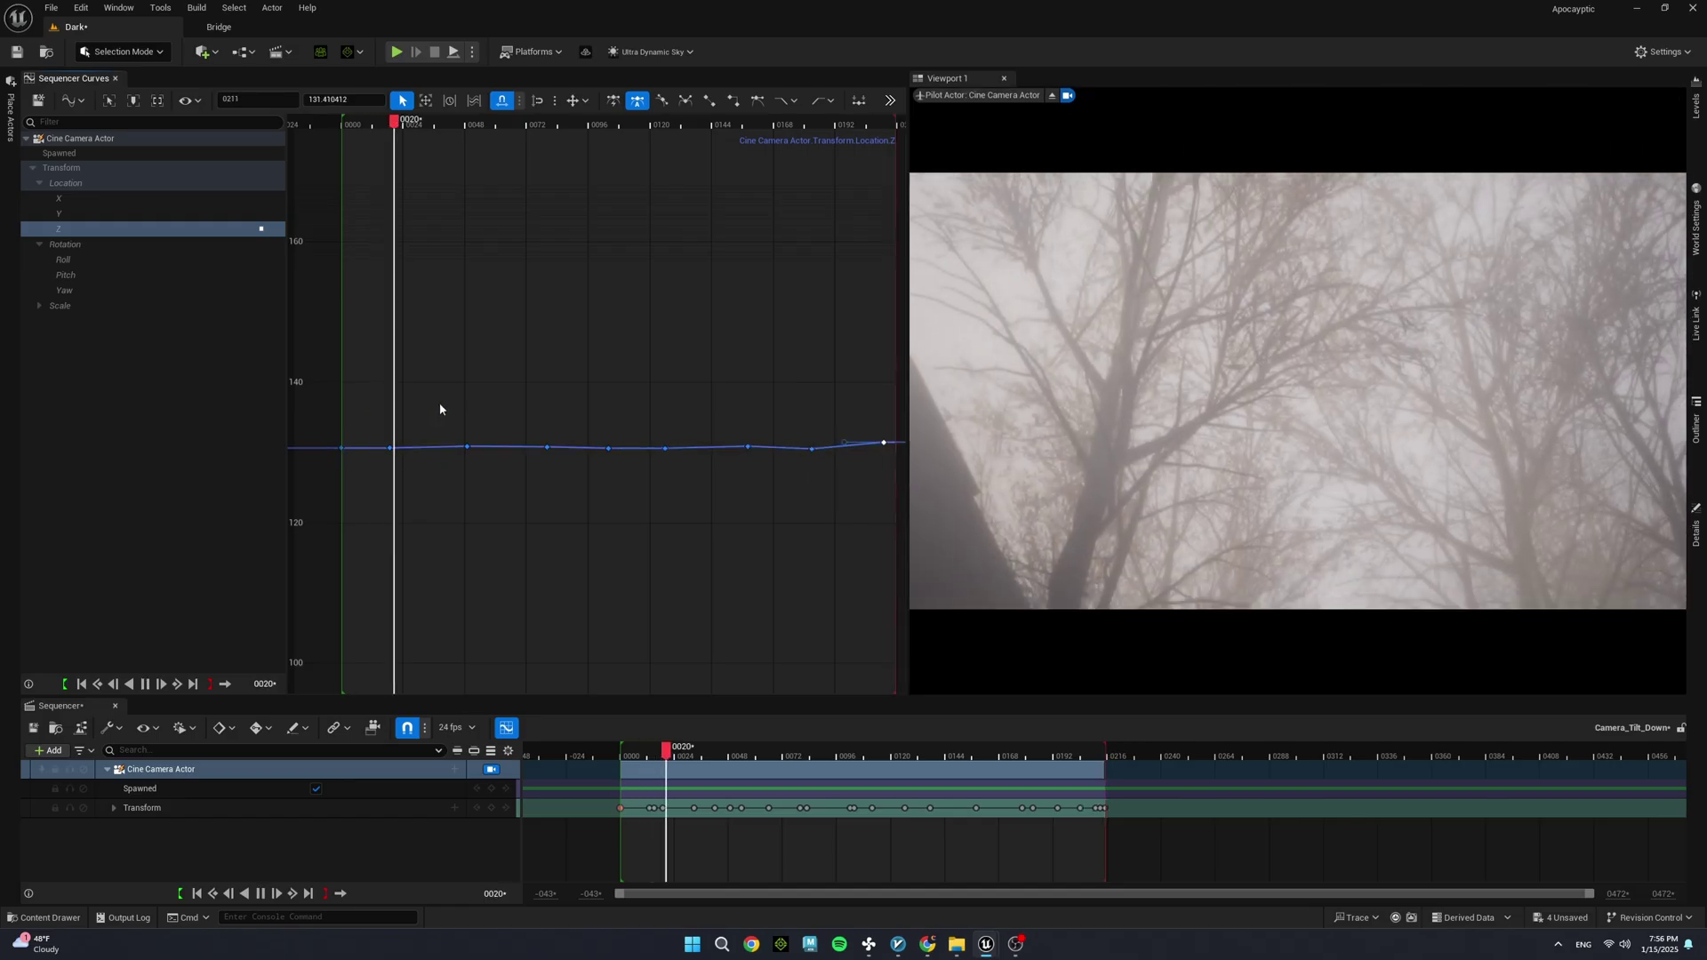
key("f")
left_click(457, 401)
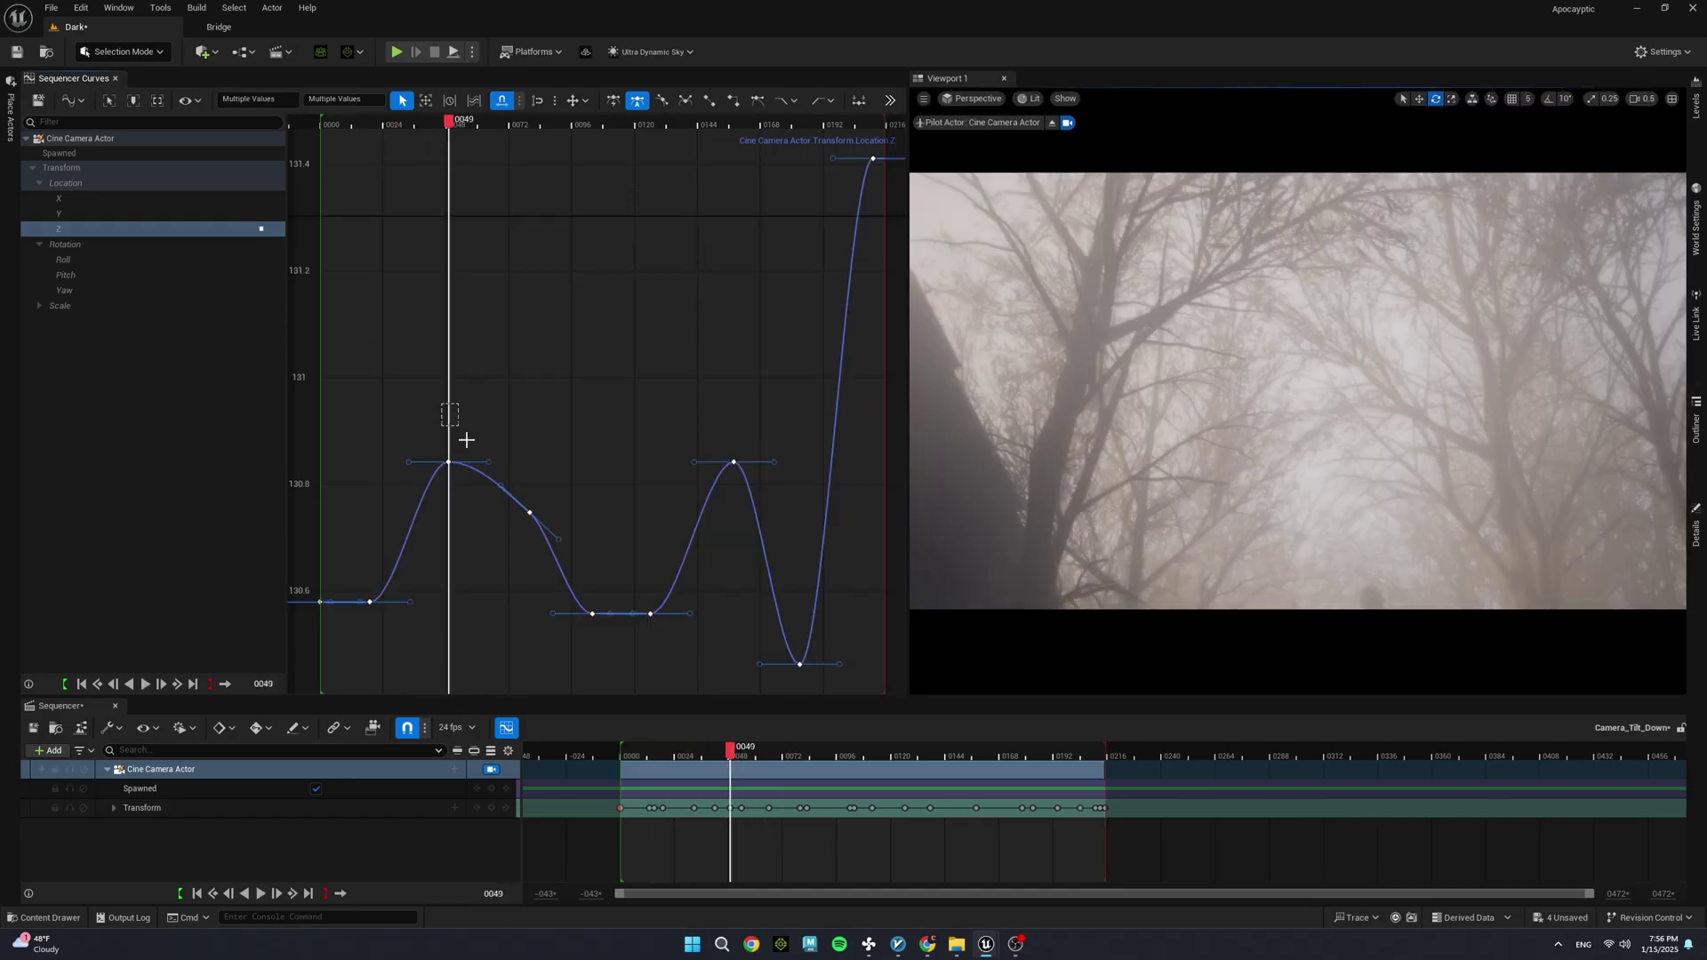
left_click_drag(450, 387, 592, 509)
key("space")
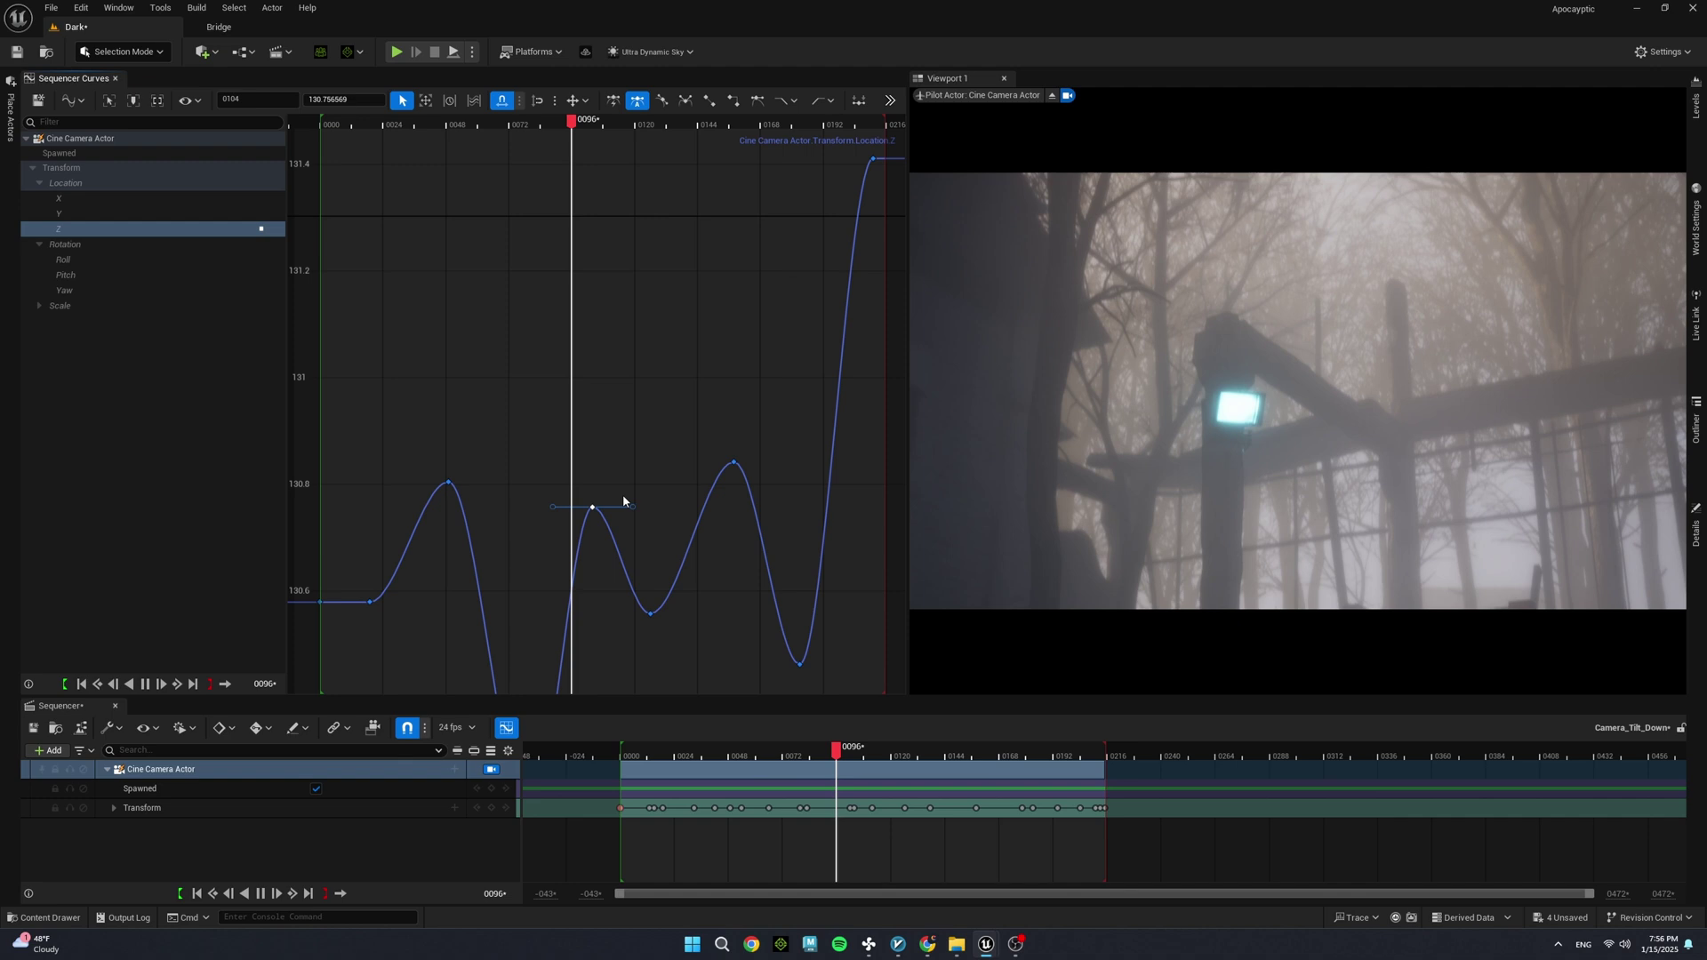
Close Camera_Tilt_Down, open Test_POV1 from SEQ > Apocalyp, and pilot its cine camera.
key("ctrl+w")
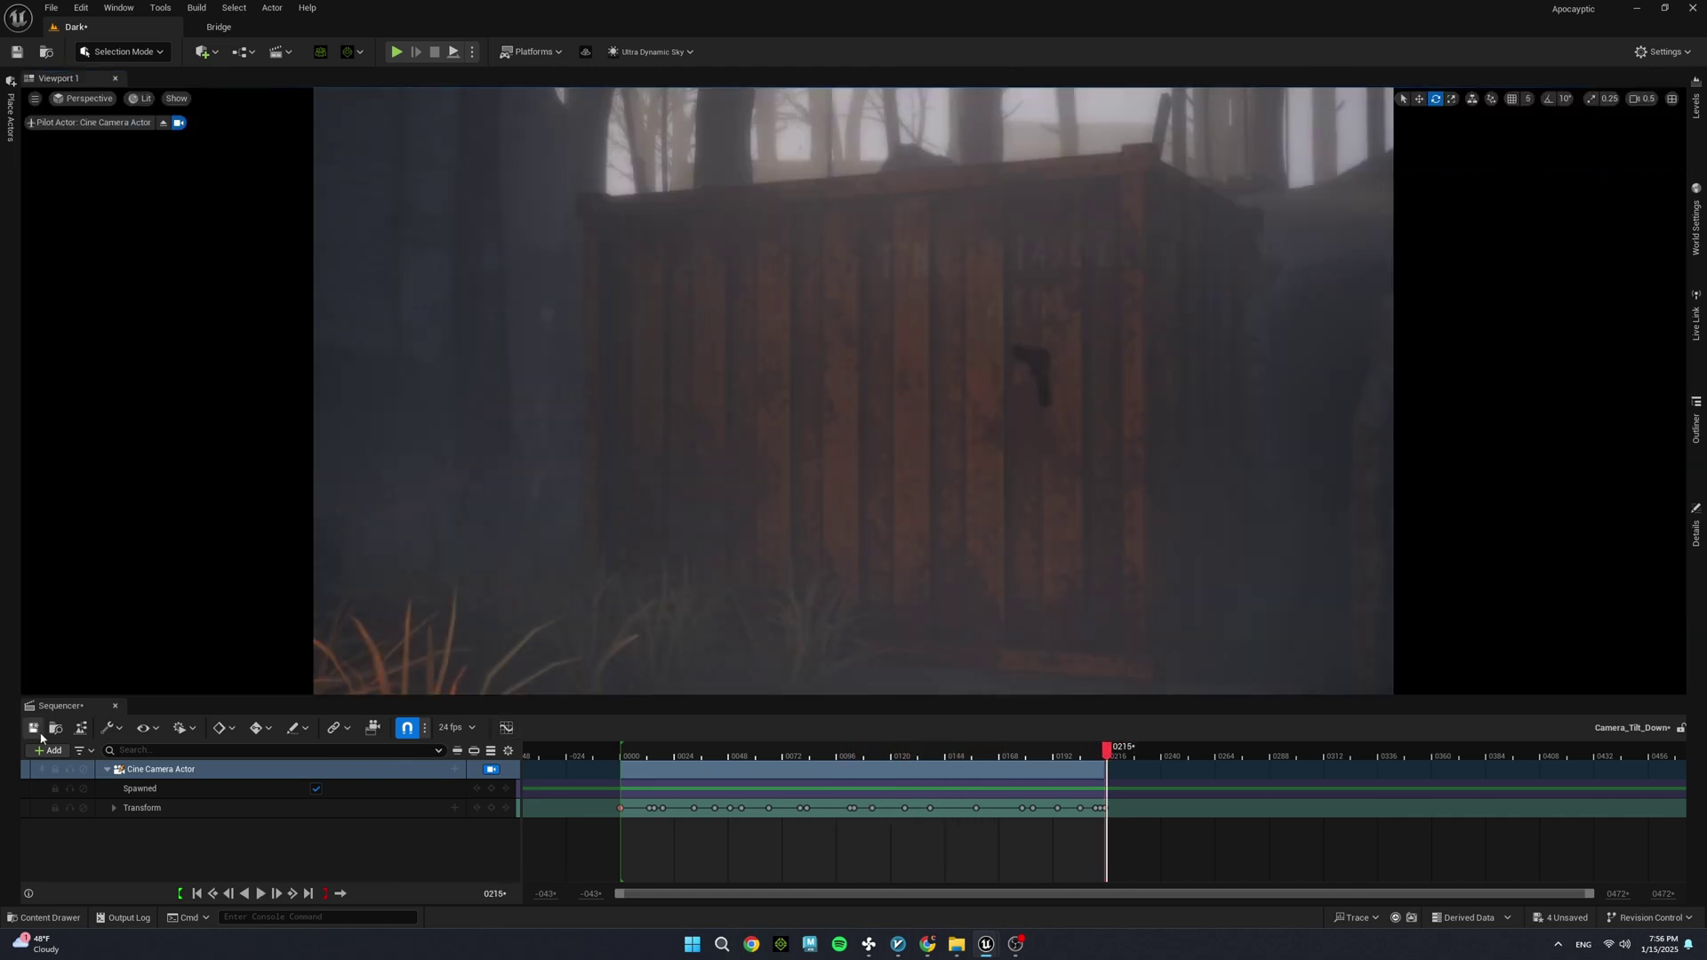
key("ctrl+w")
key("ctrl+space")
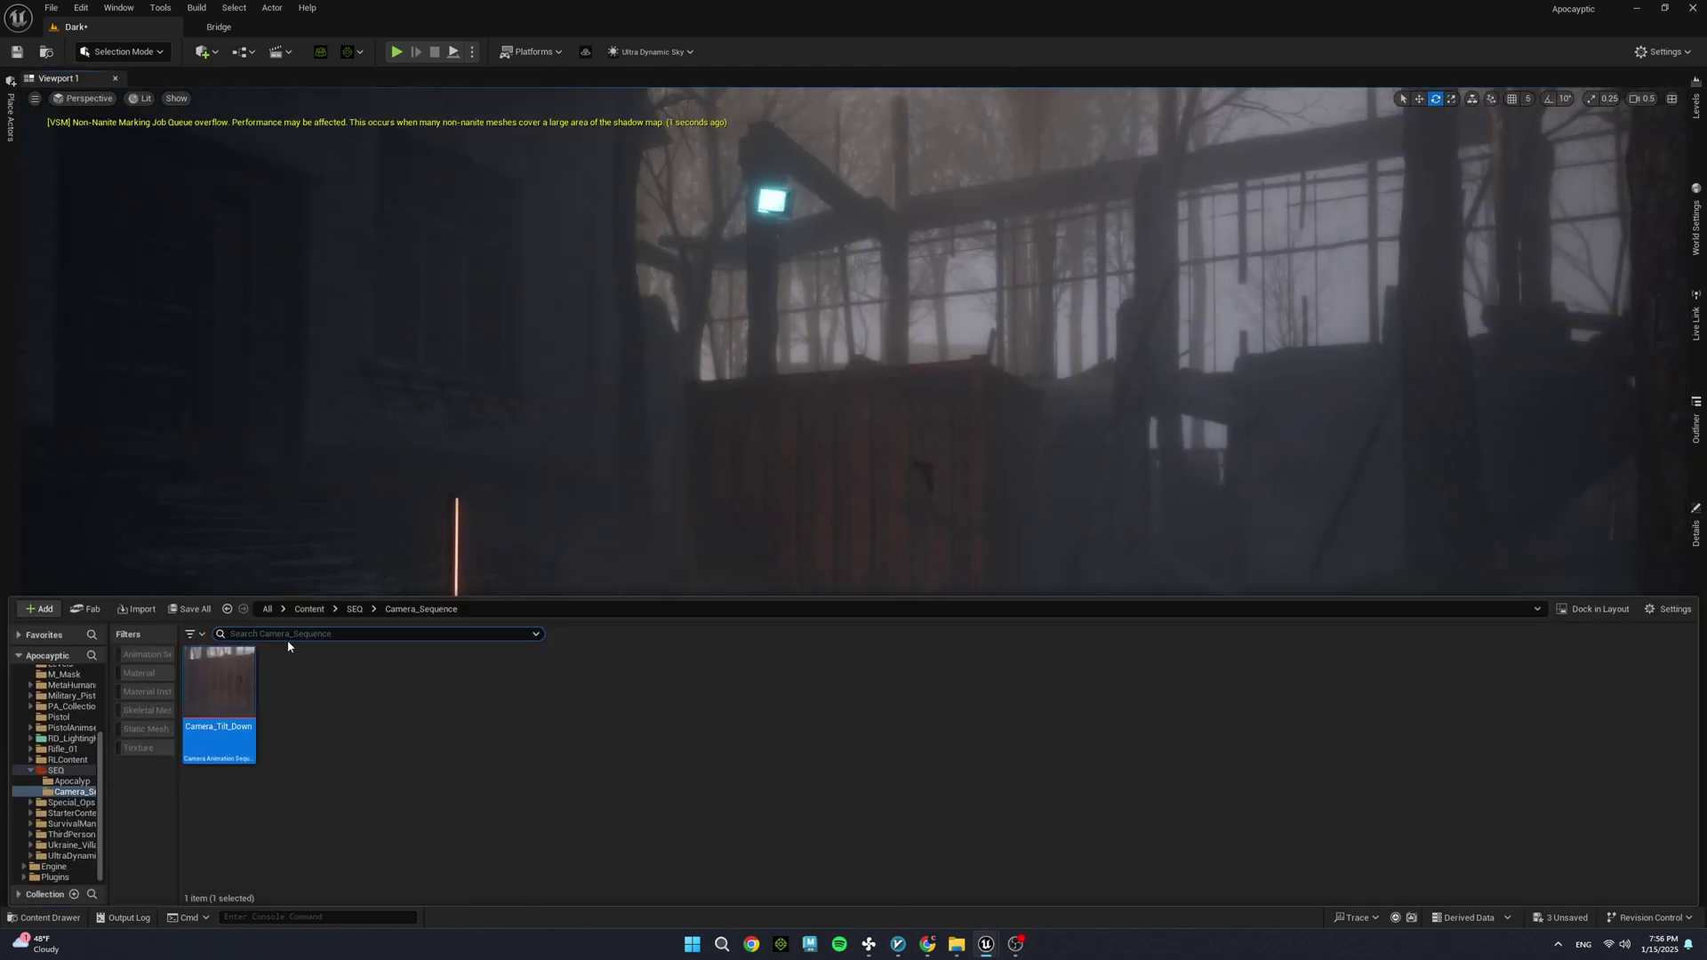
left_click(359, 611)
double_click(221, 687)
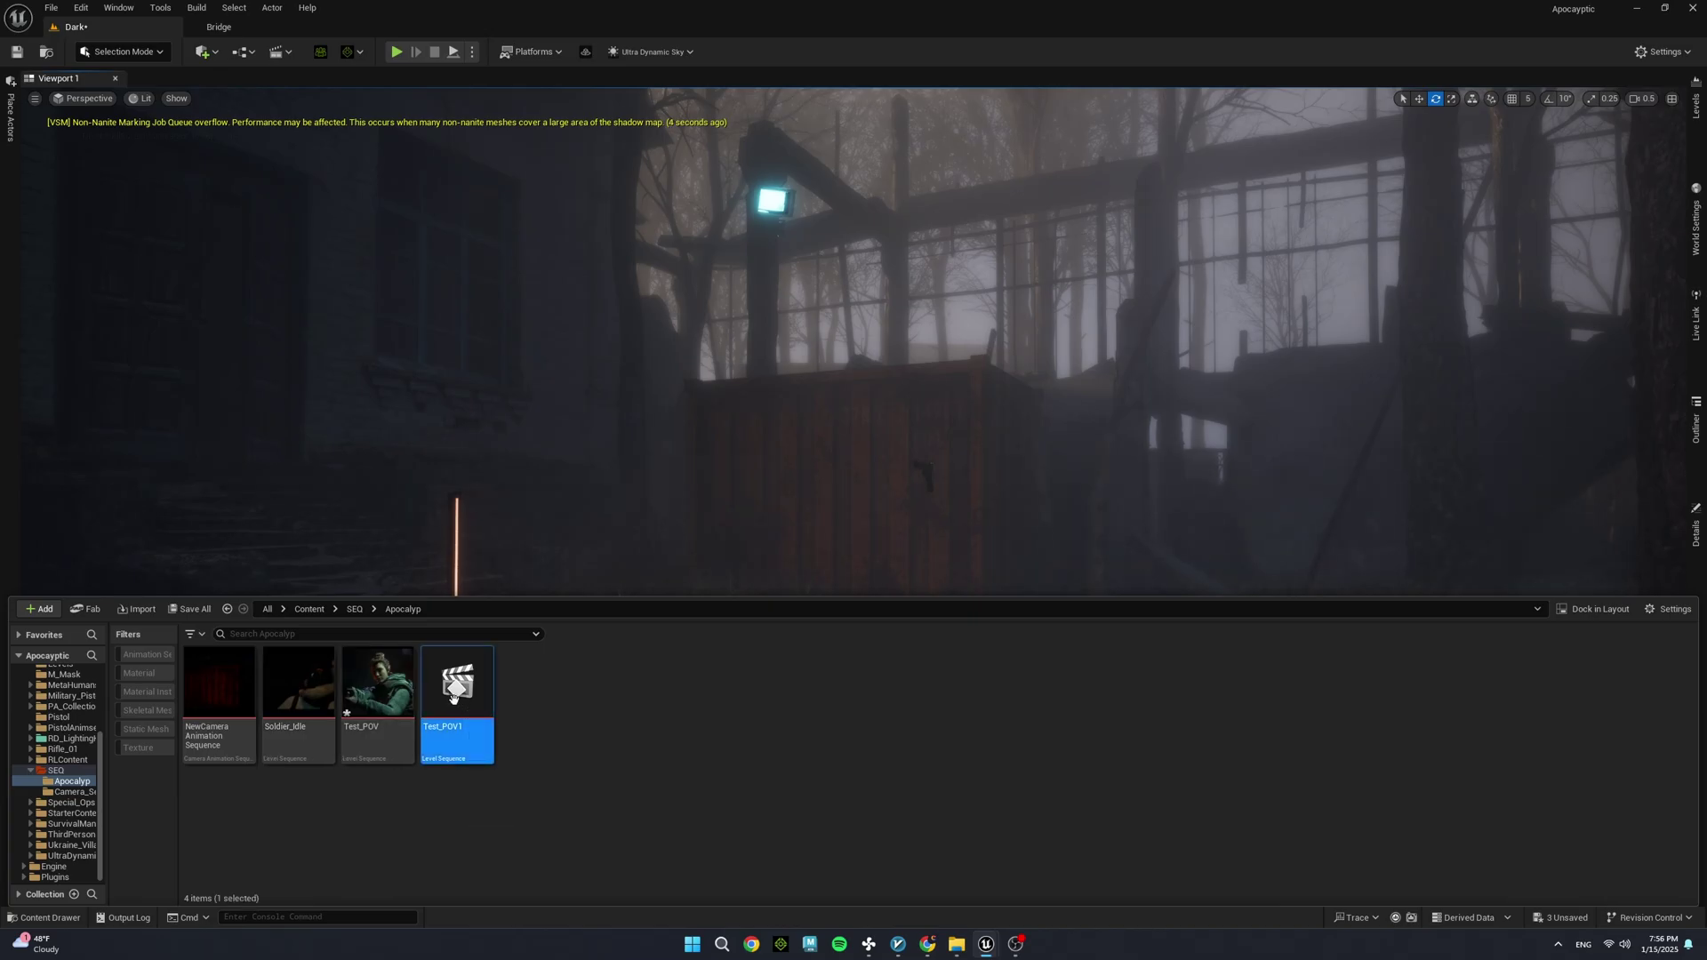
double_click(458, 687)
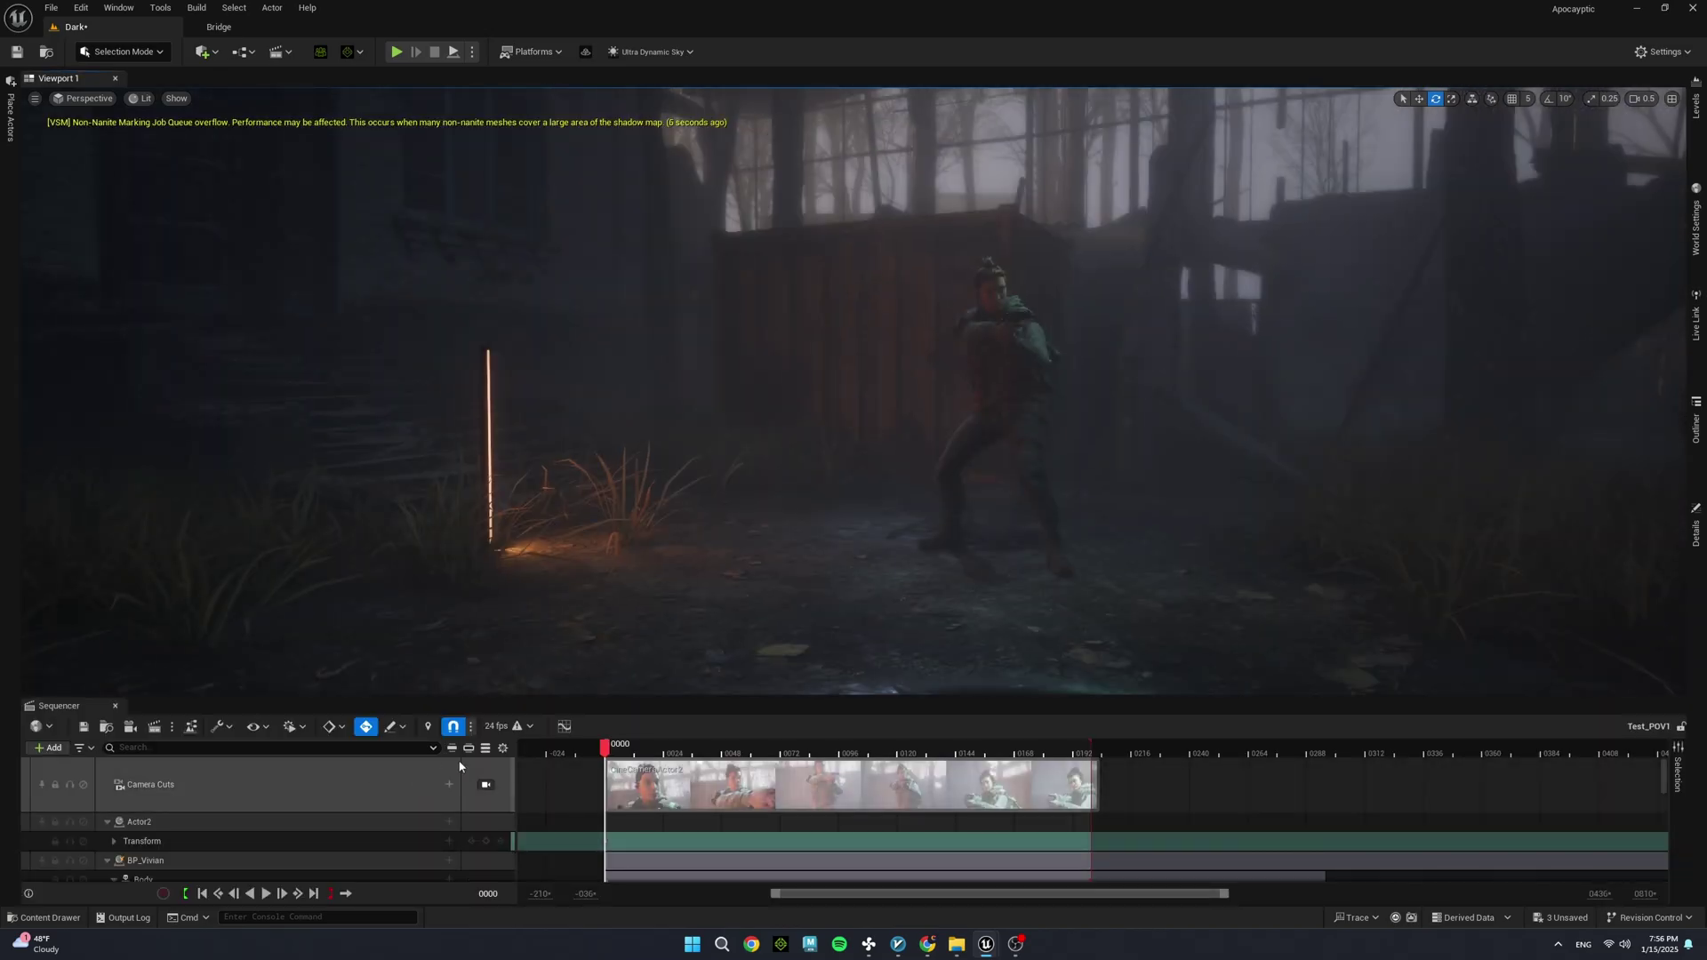
left_click(138, 730)
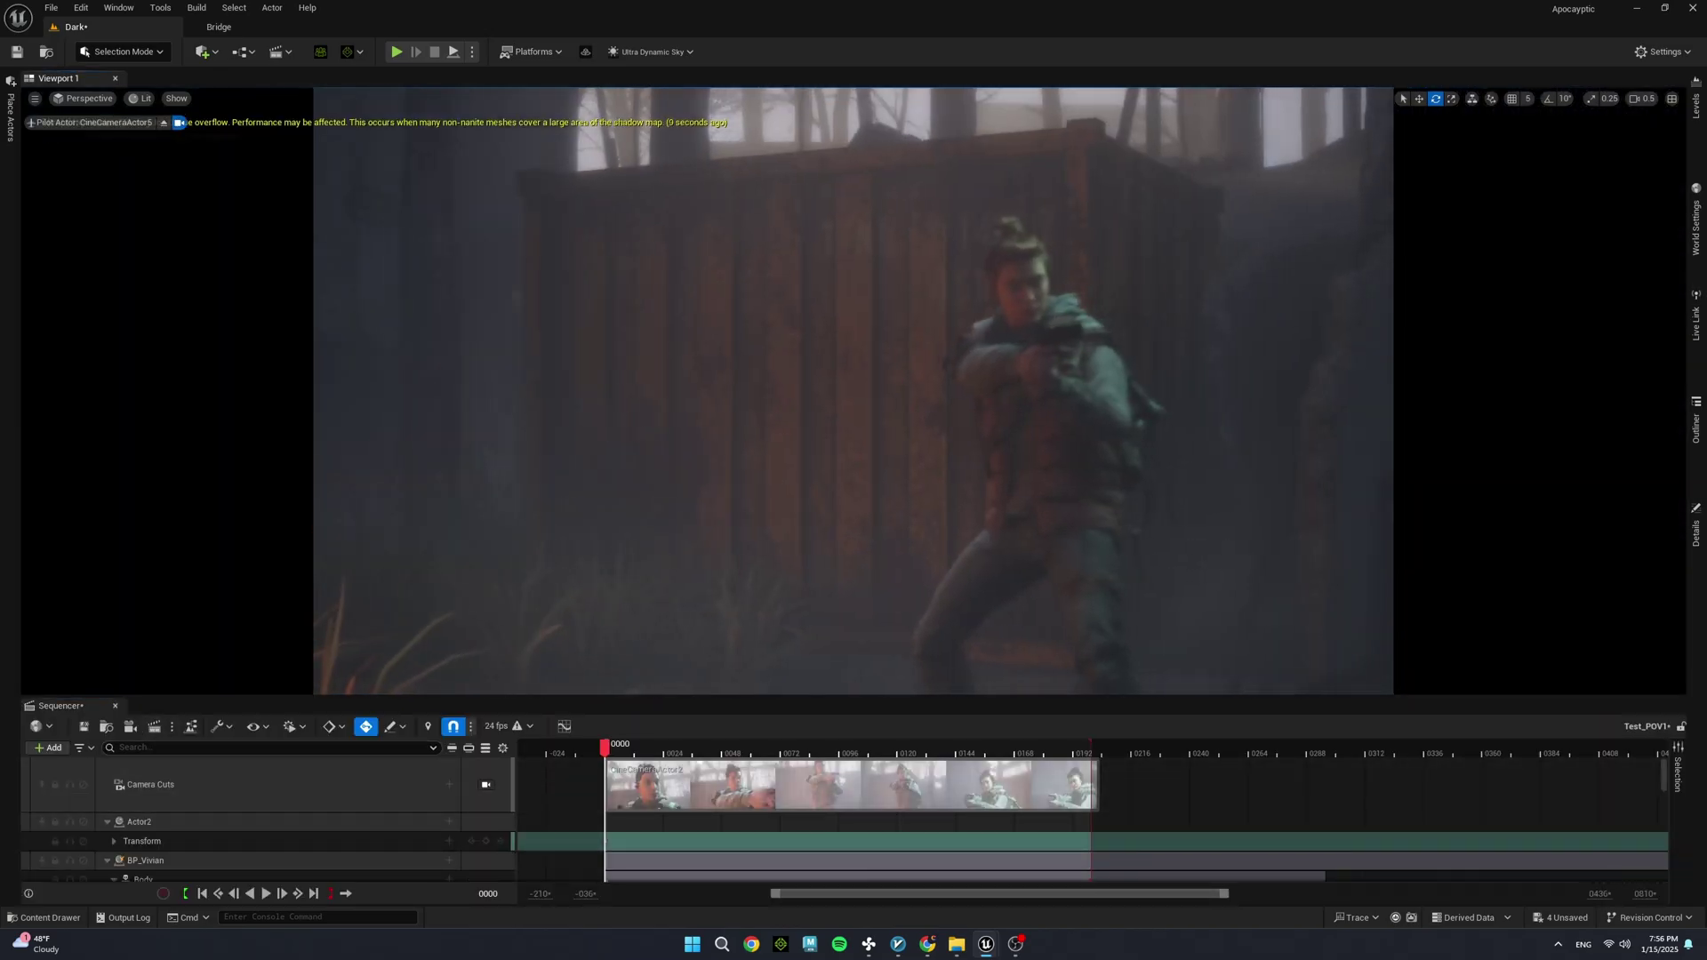
right_click_drag(854, 400, 940, 571)
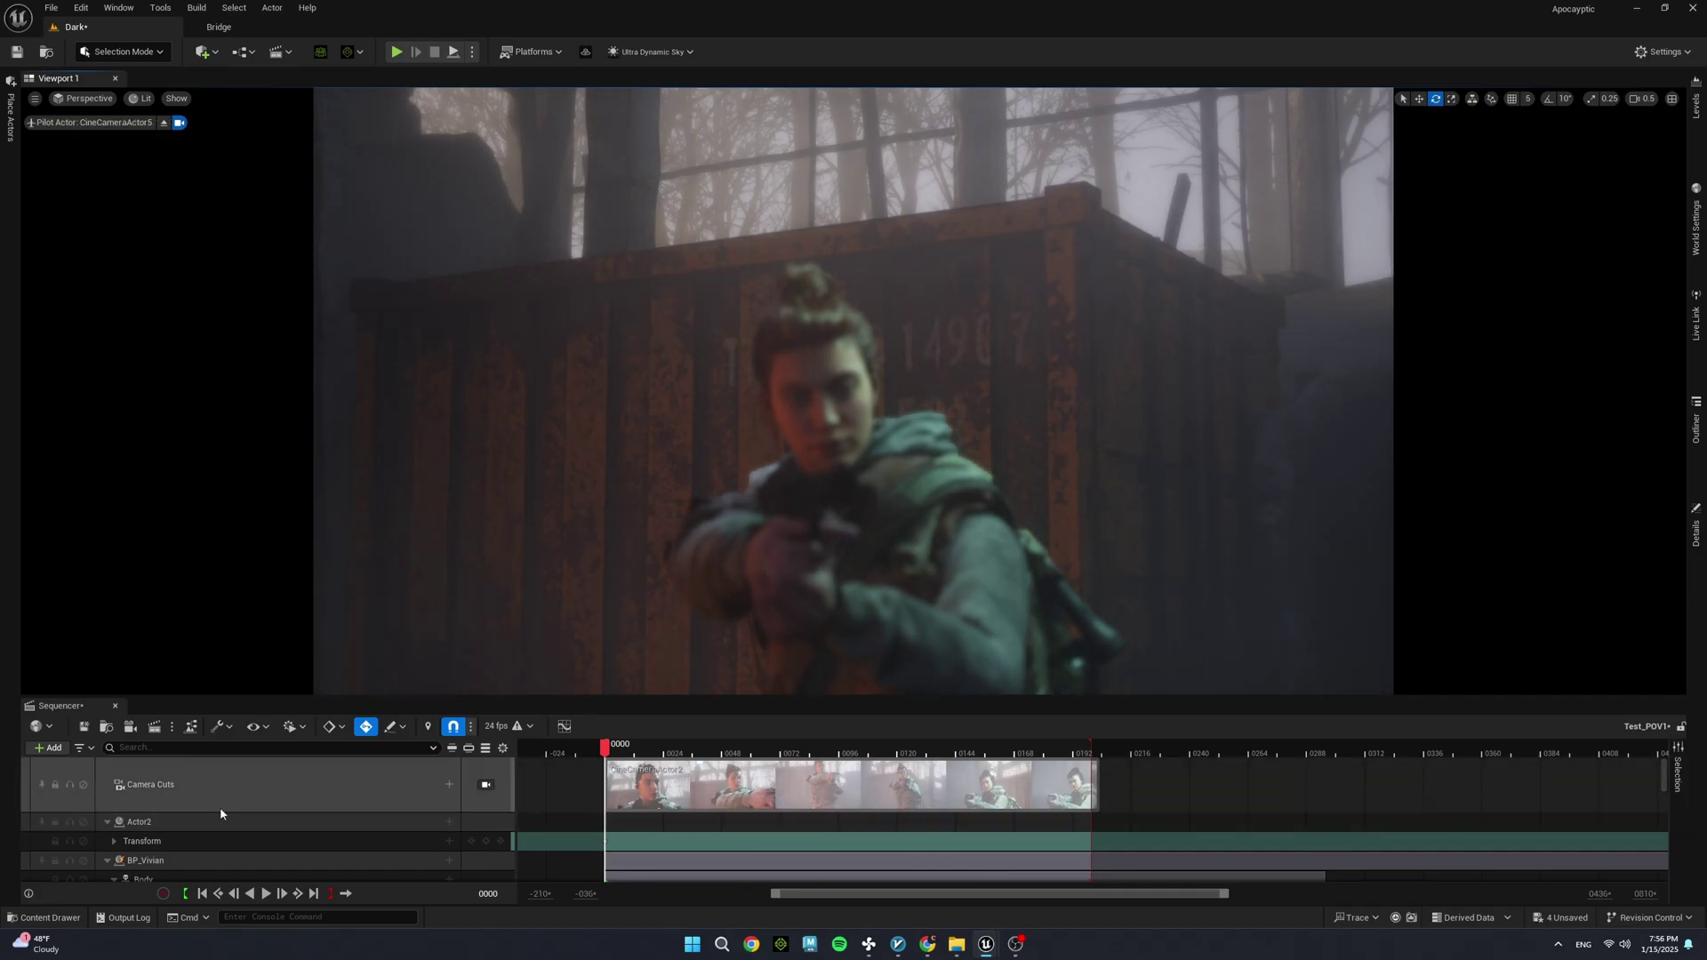
scroll(219, 807, "down", 3)
scroll(221, 808, "down", 3)
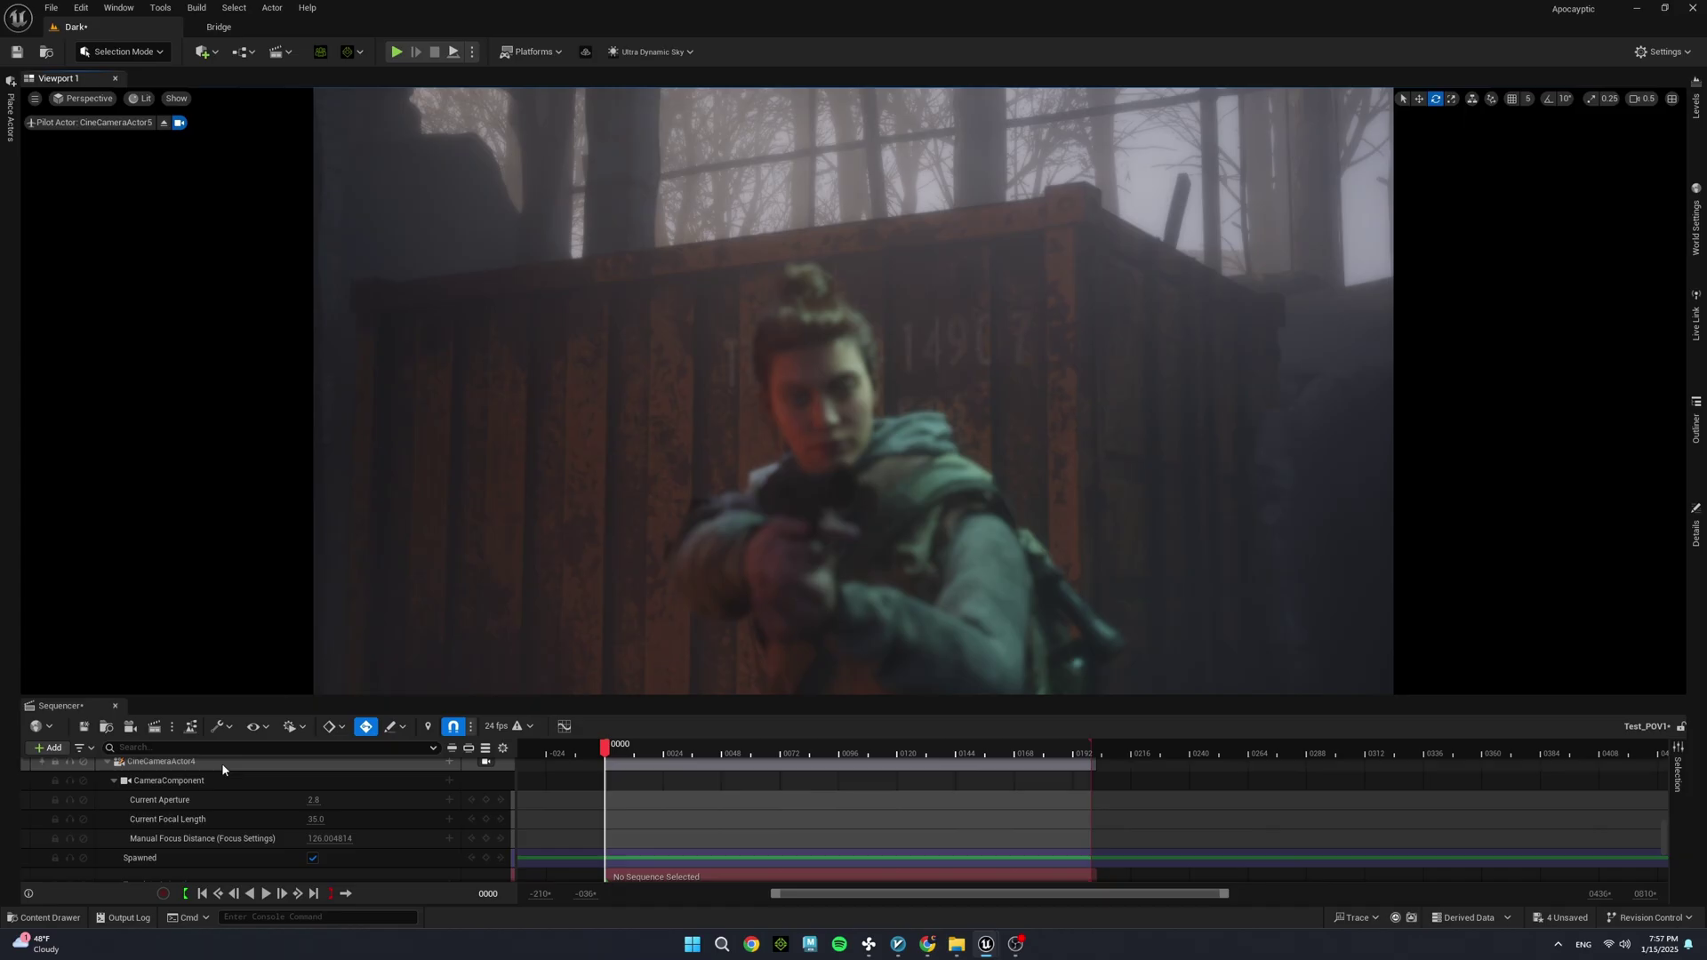
scroll(223, 764, "up", 1)
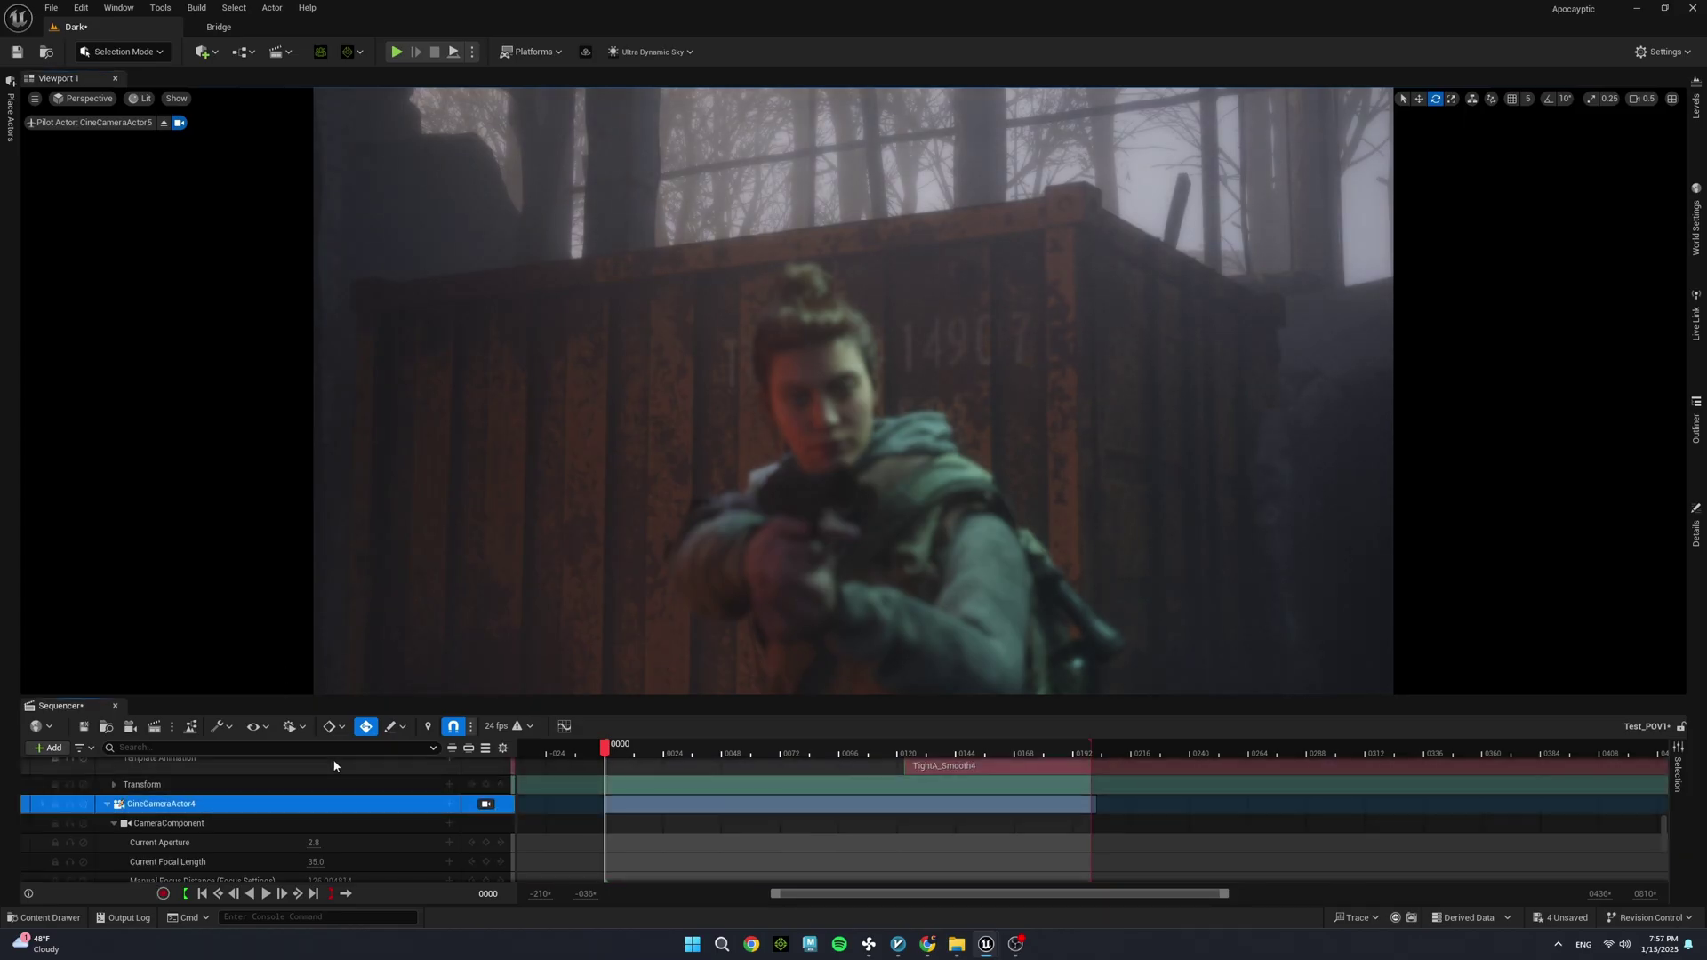
scroll(335, 764, "down", 2)
scroll(400, 814, "down", 3)
scroll(398, 804, "up", 1)
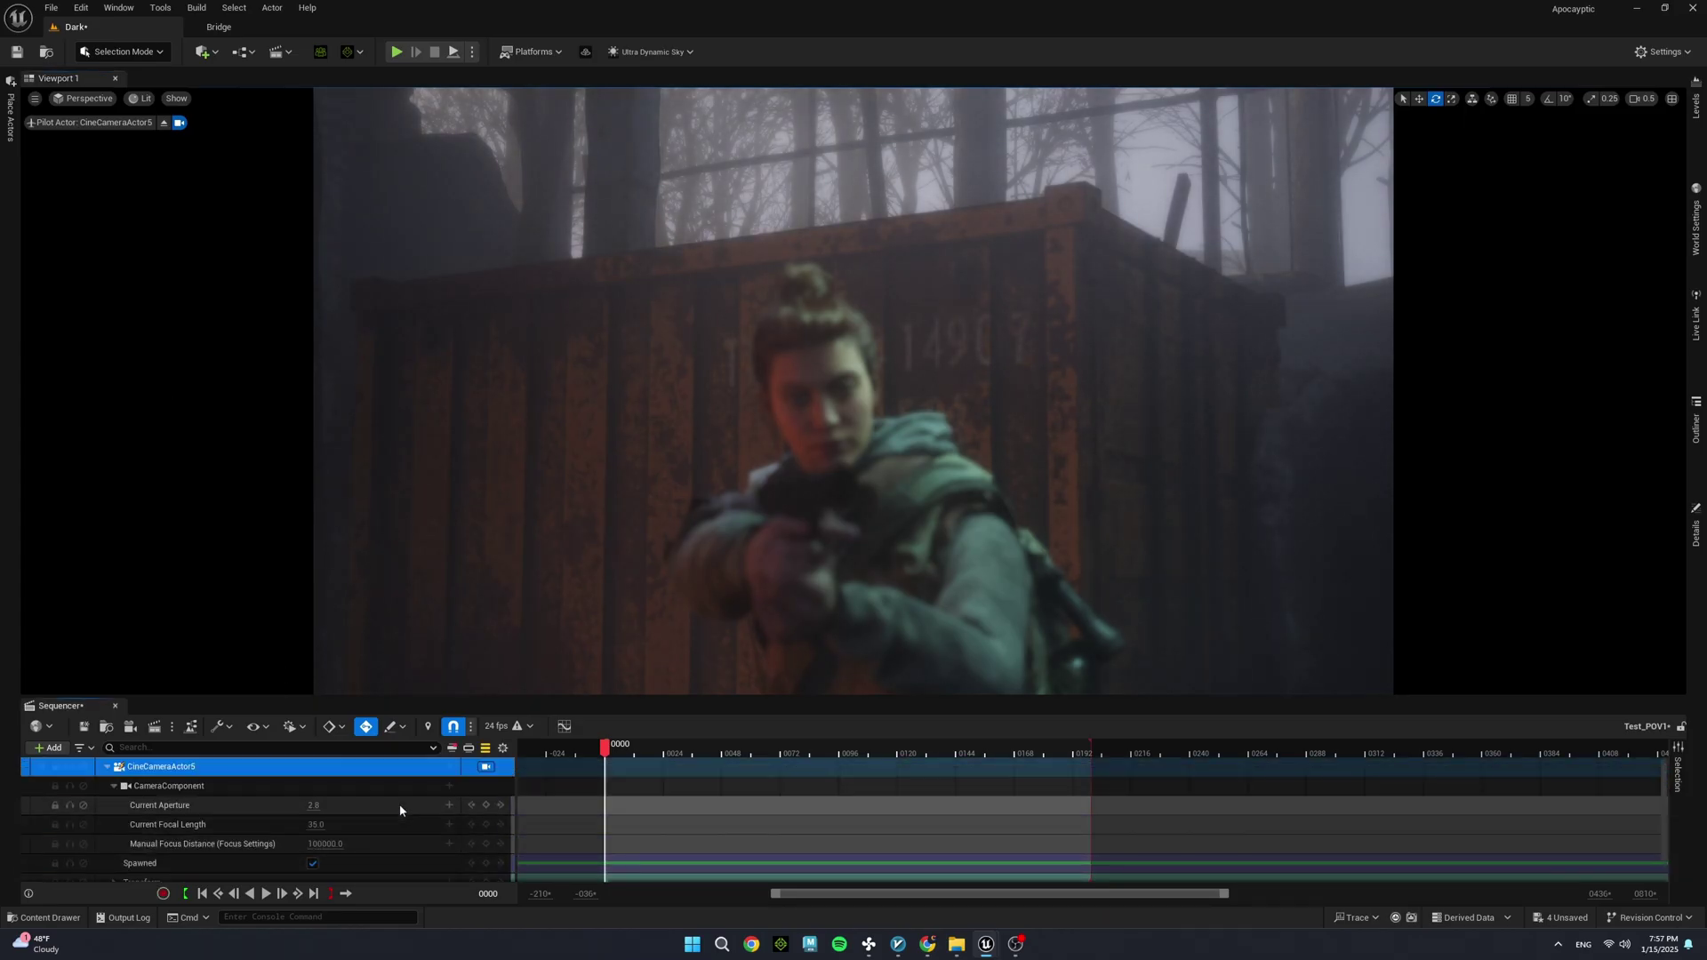
Add Camera_Tilt_Down as a Template Sequence track on CineCameraActor5 and preview the tilt.
mouse_move(608, 749)
left_mouse_down()
mouse_move(637, 751)
mouse_move(607, 750)
left_mouse_up()
left_click(452, 767)
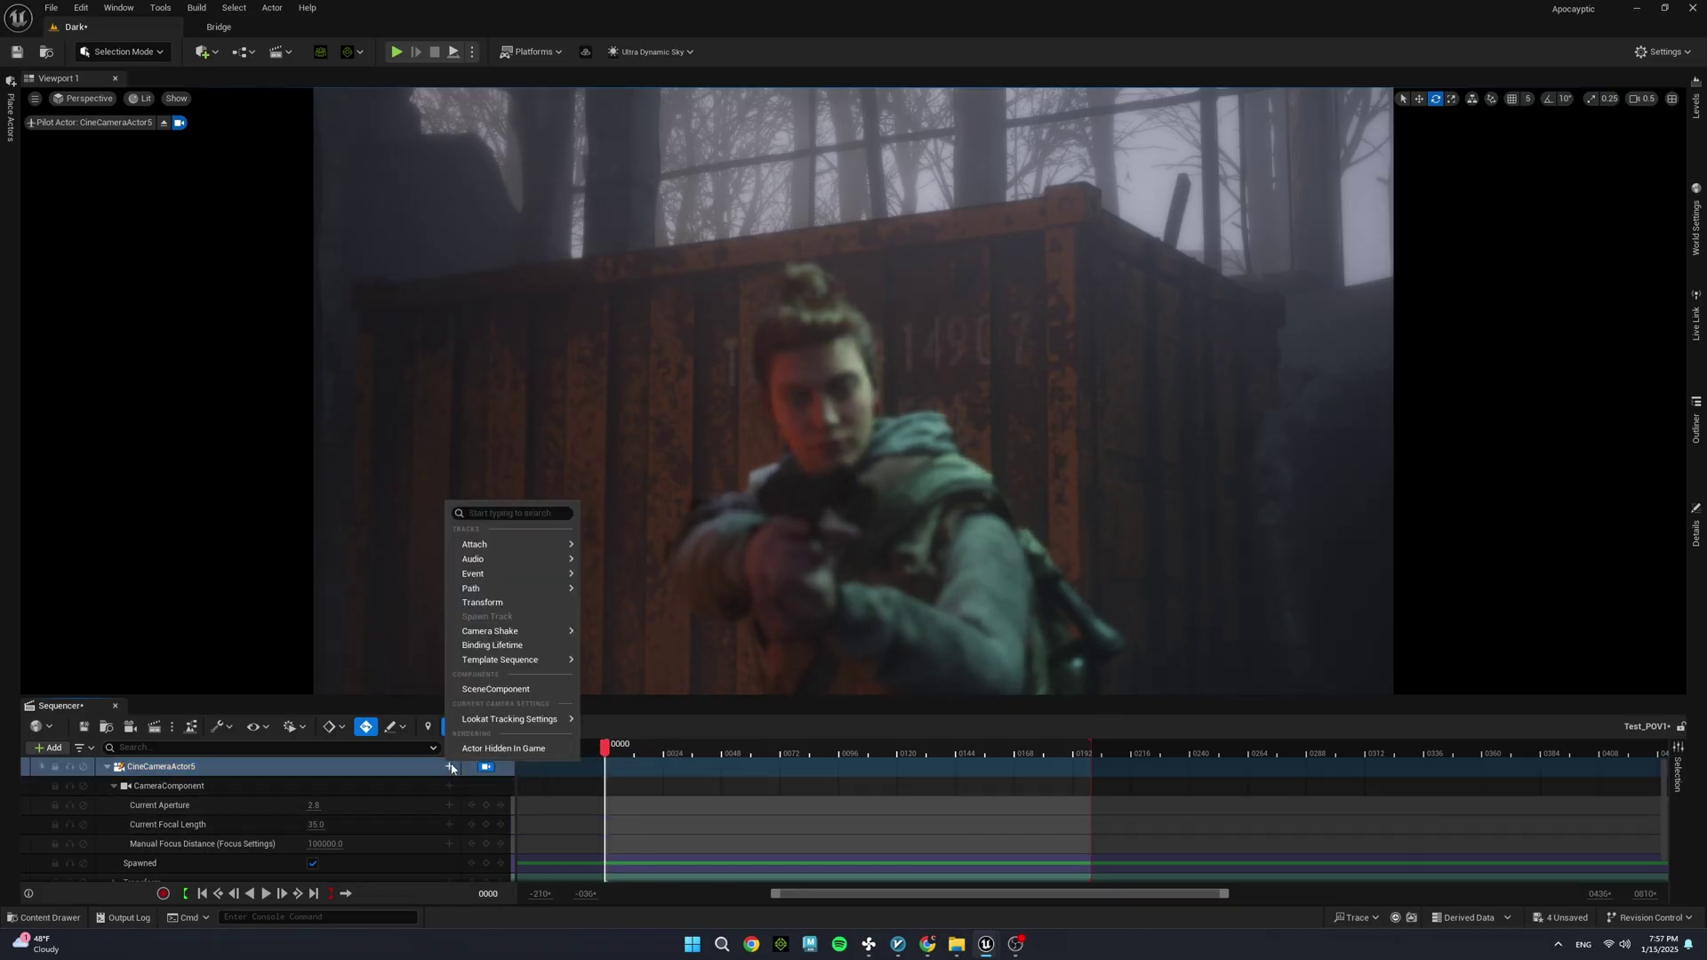
mouse_move(507, 659)
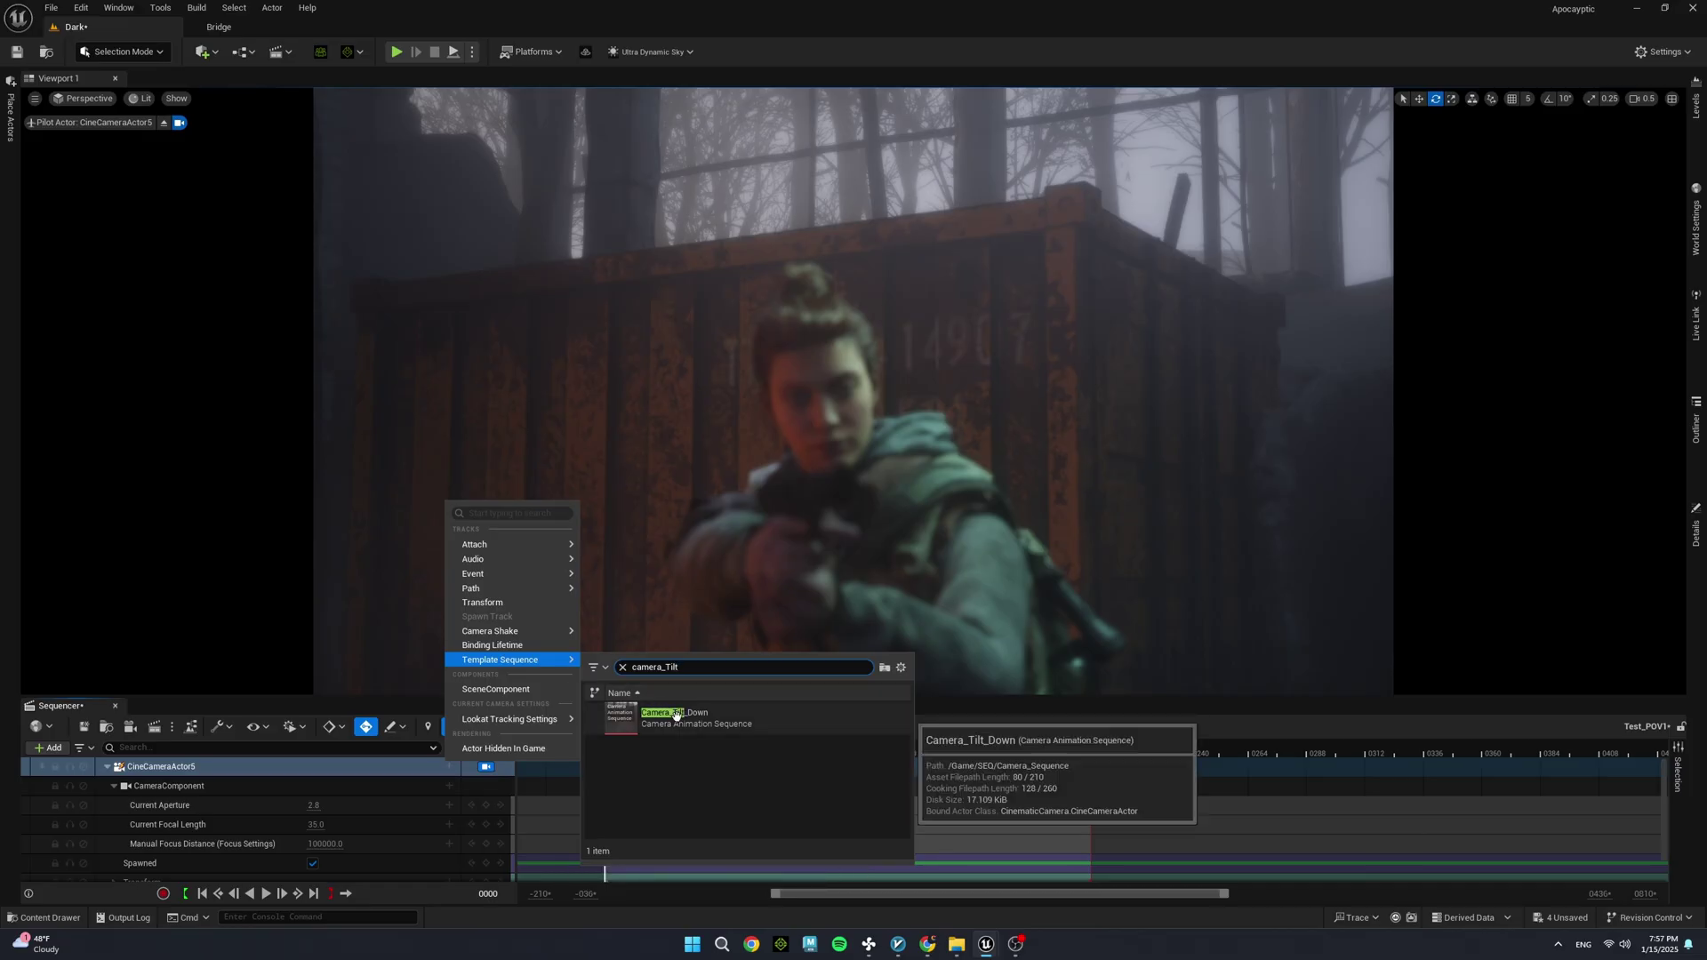
left_click(673, 715)
key("space")
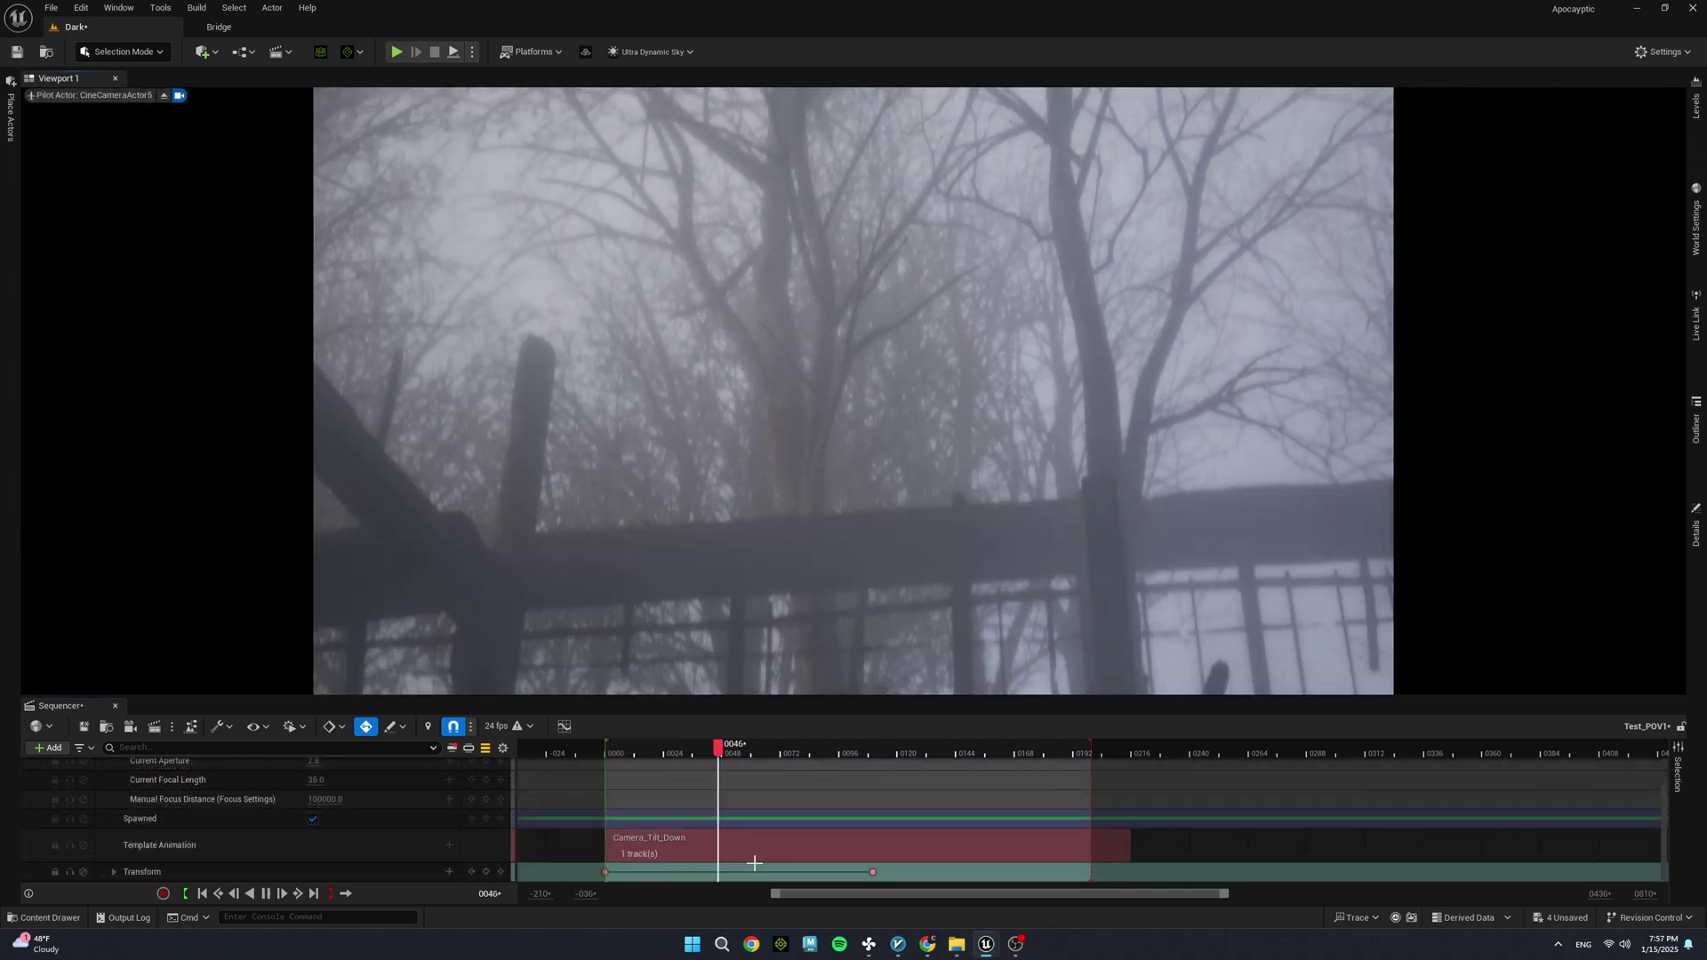
left_click_drag(727, 756, 1034, 754)
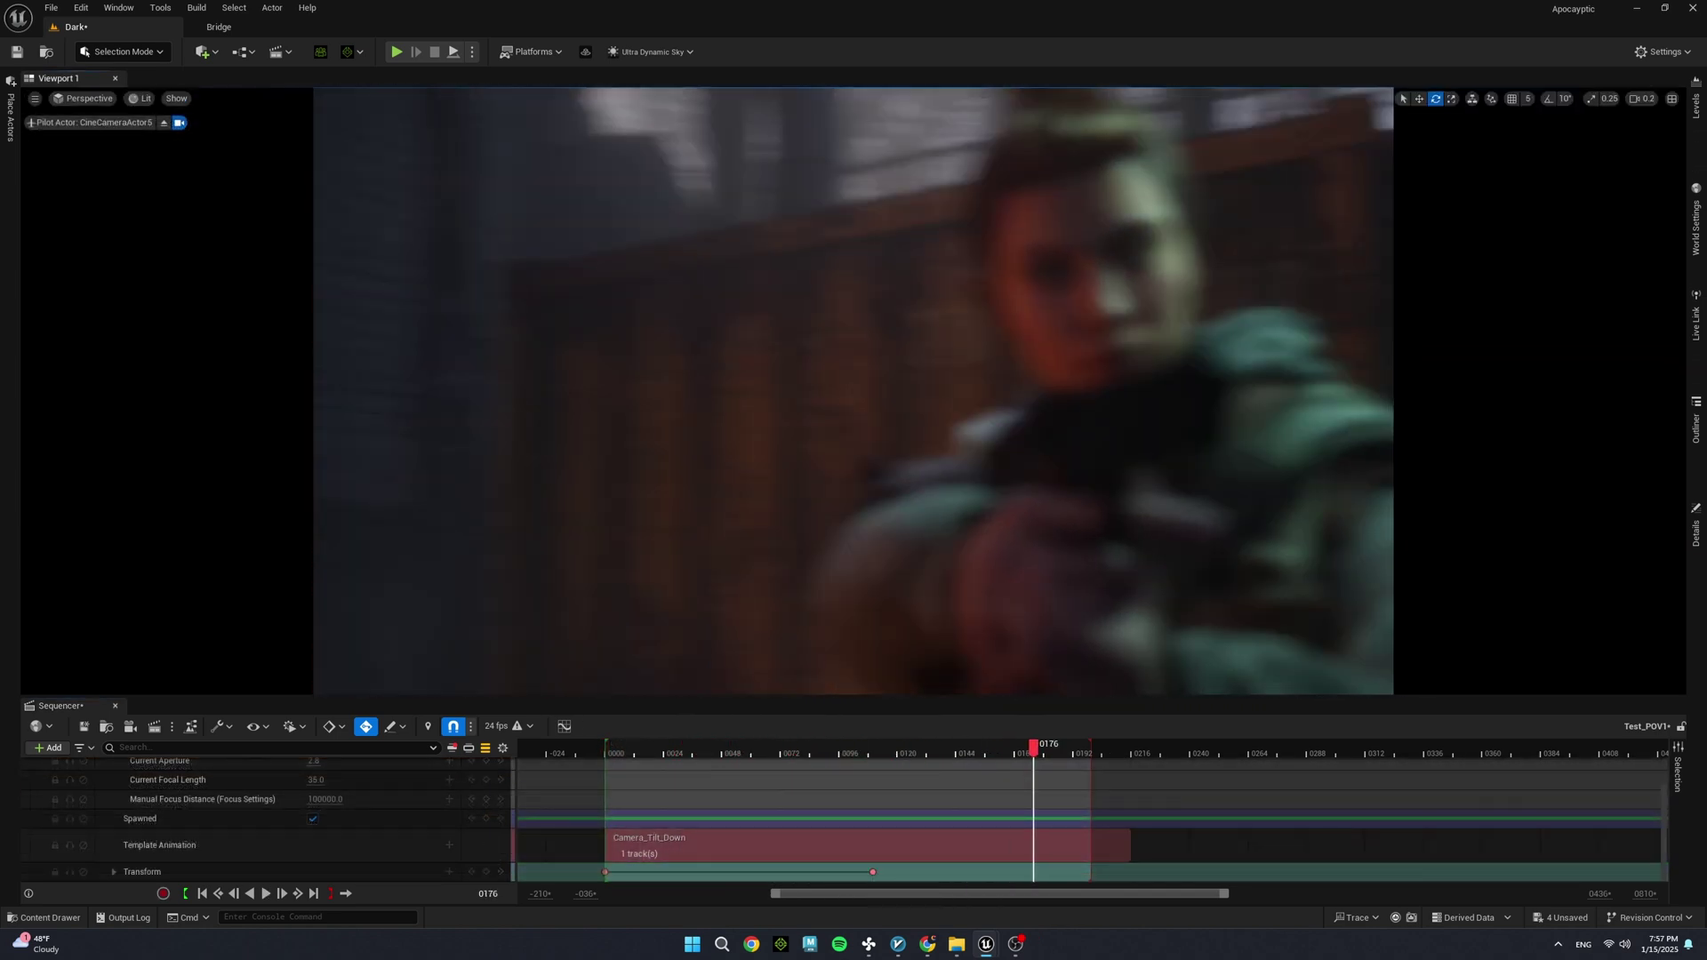
left_click(855, 755)
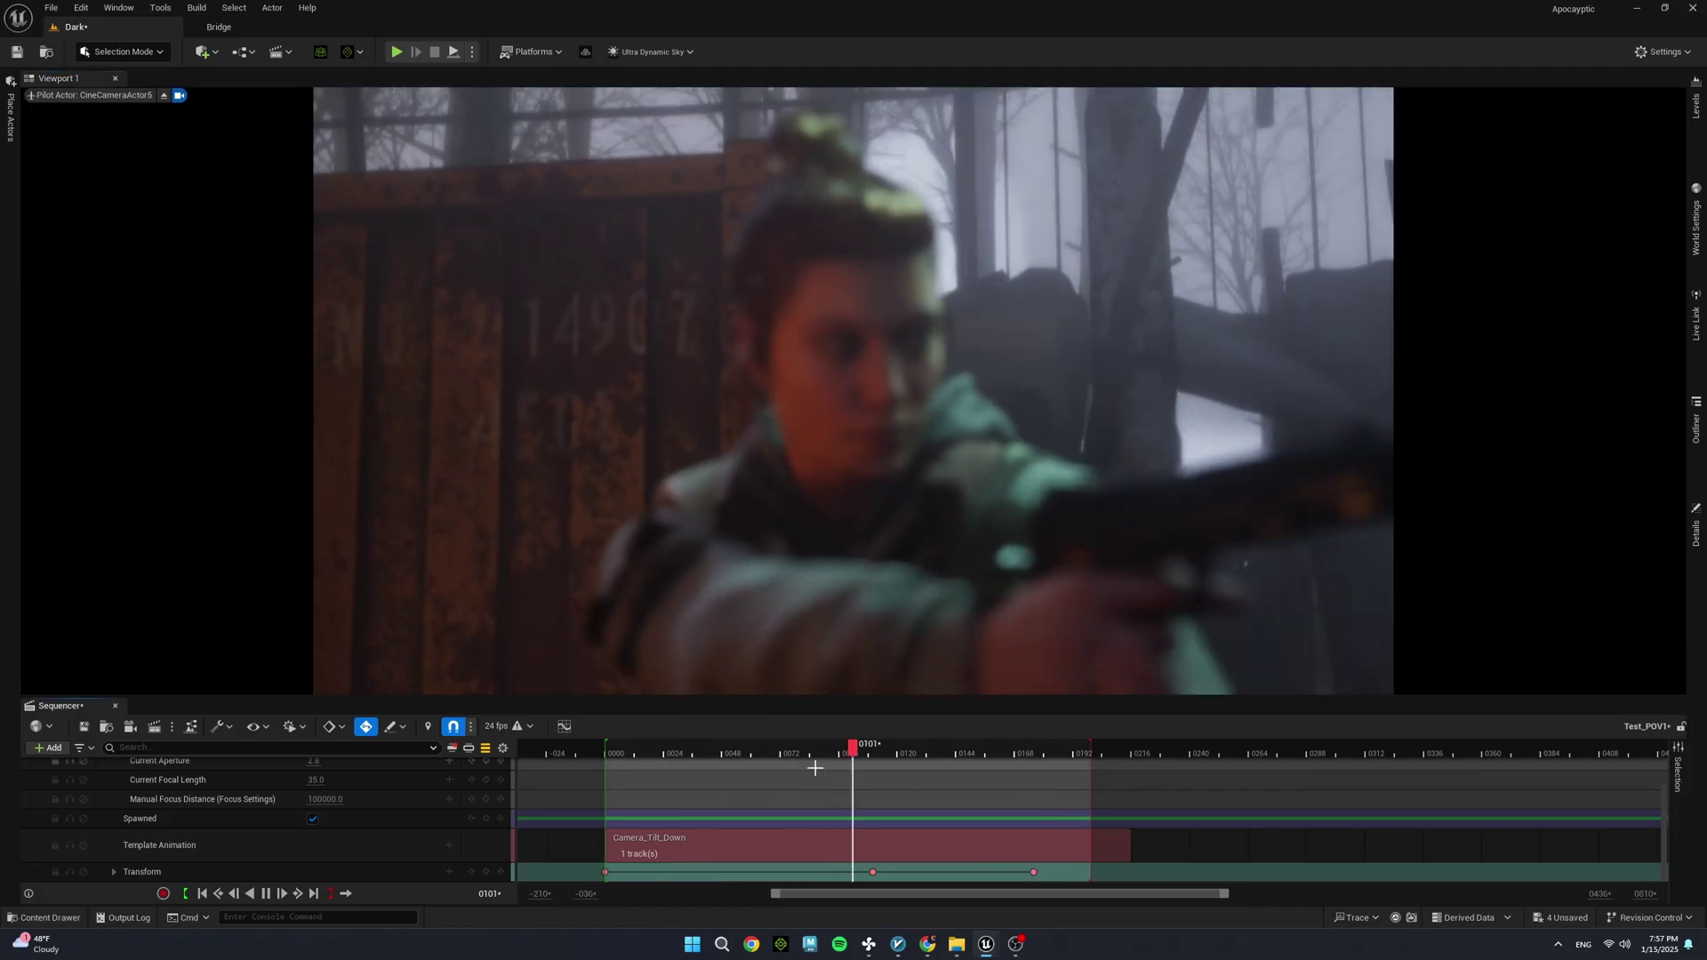
left_click(810, 757)
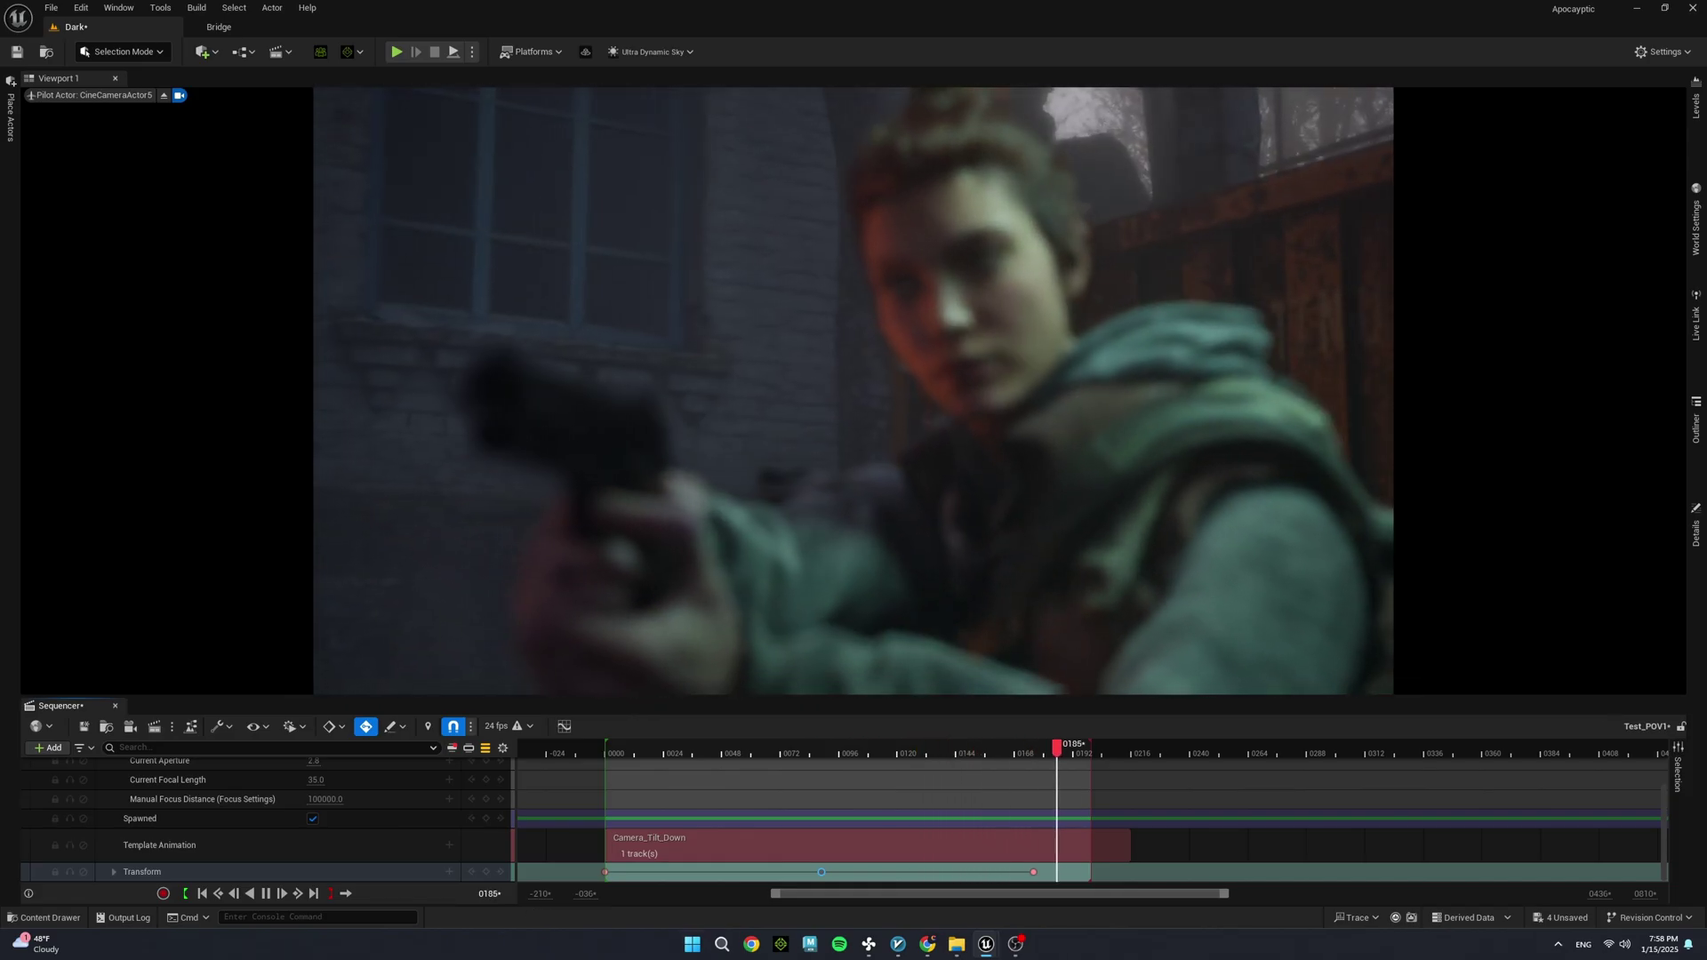
scroll(274, 824, "up", 1)
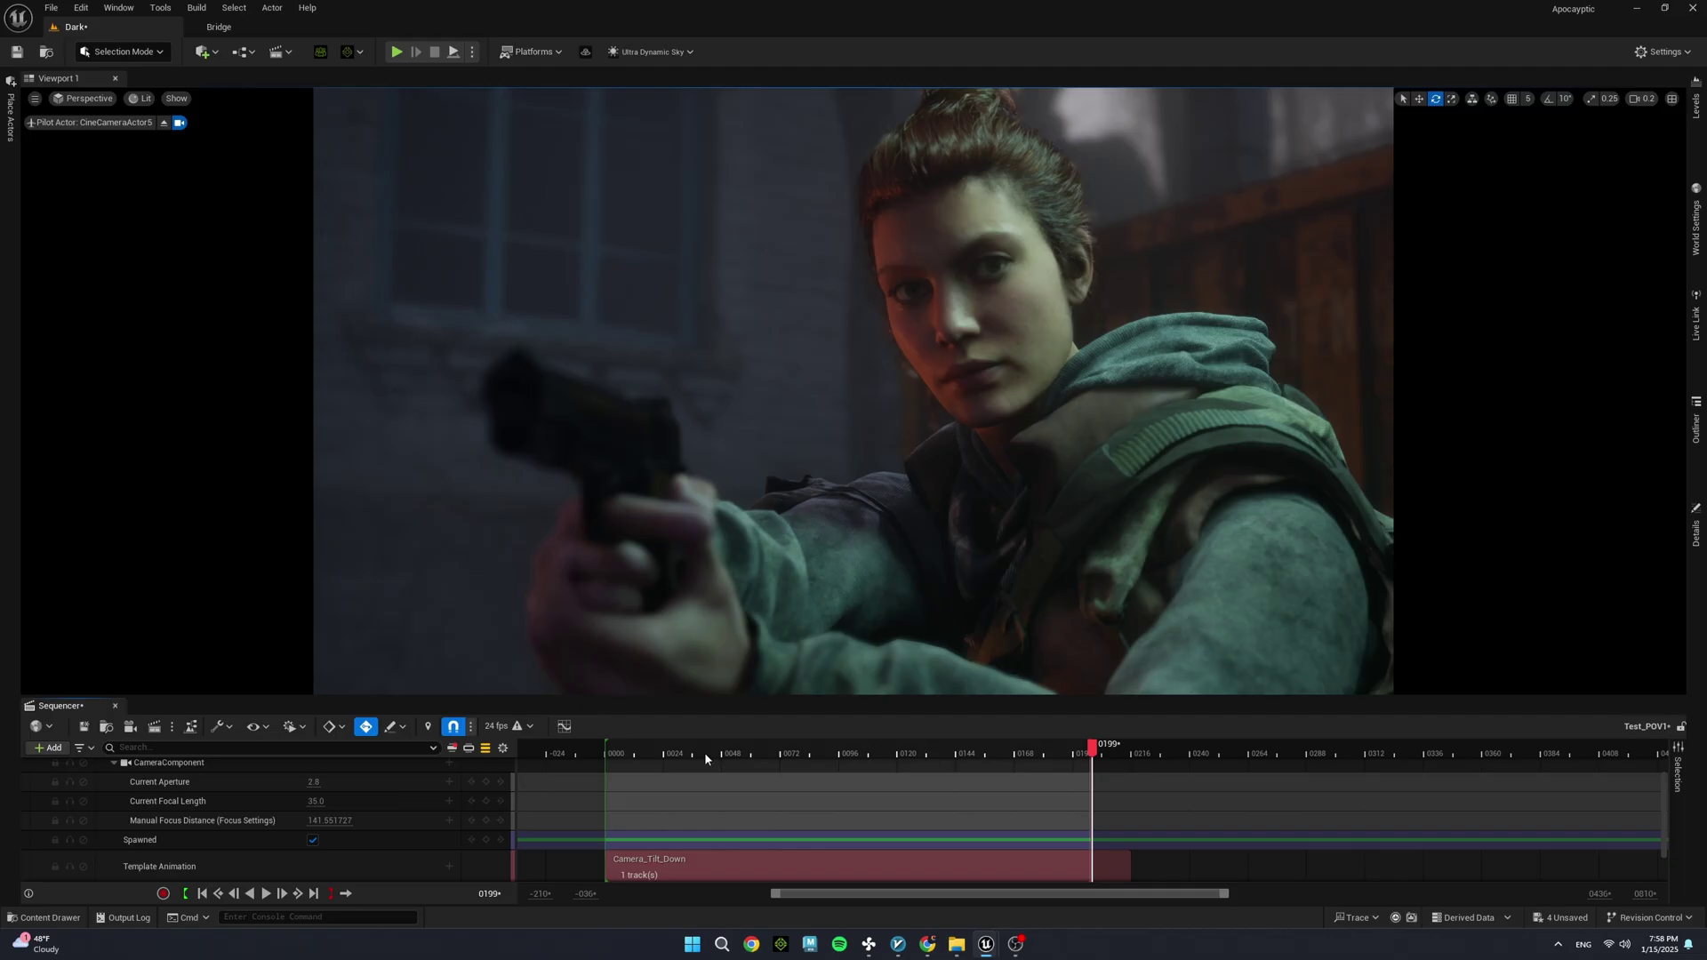
key("space")
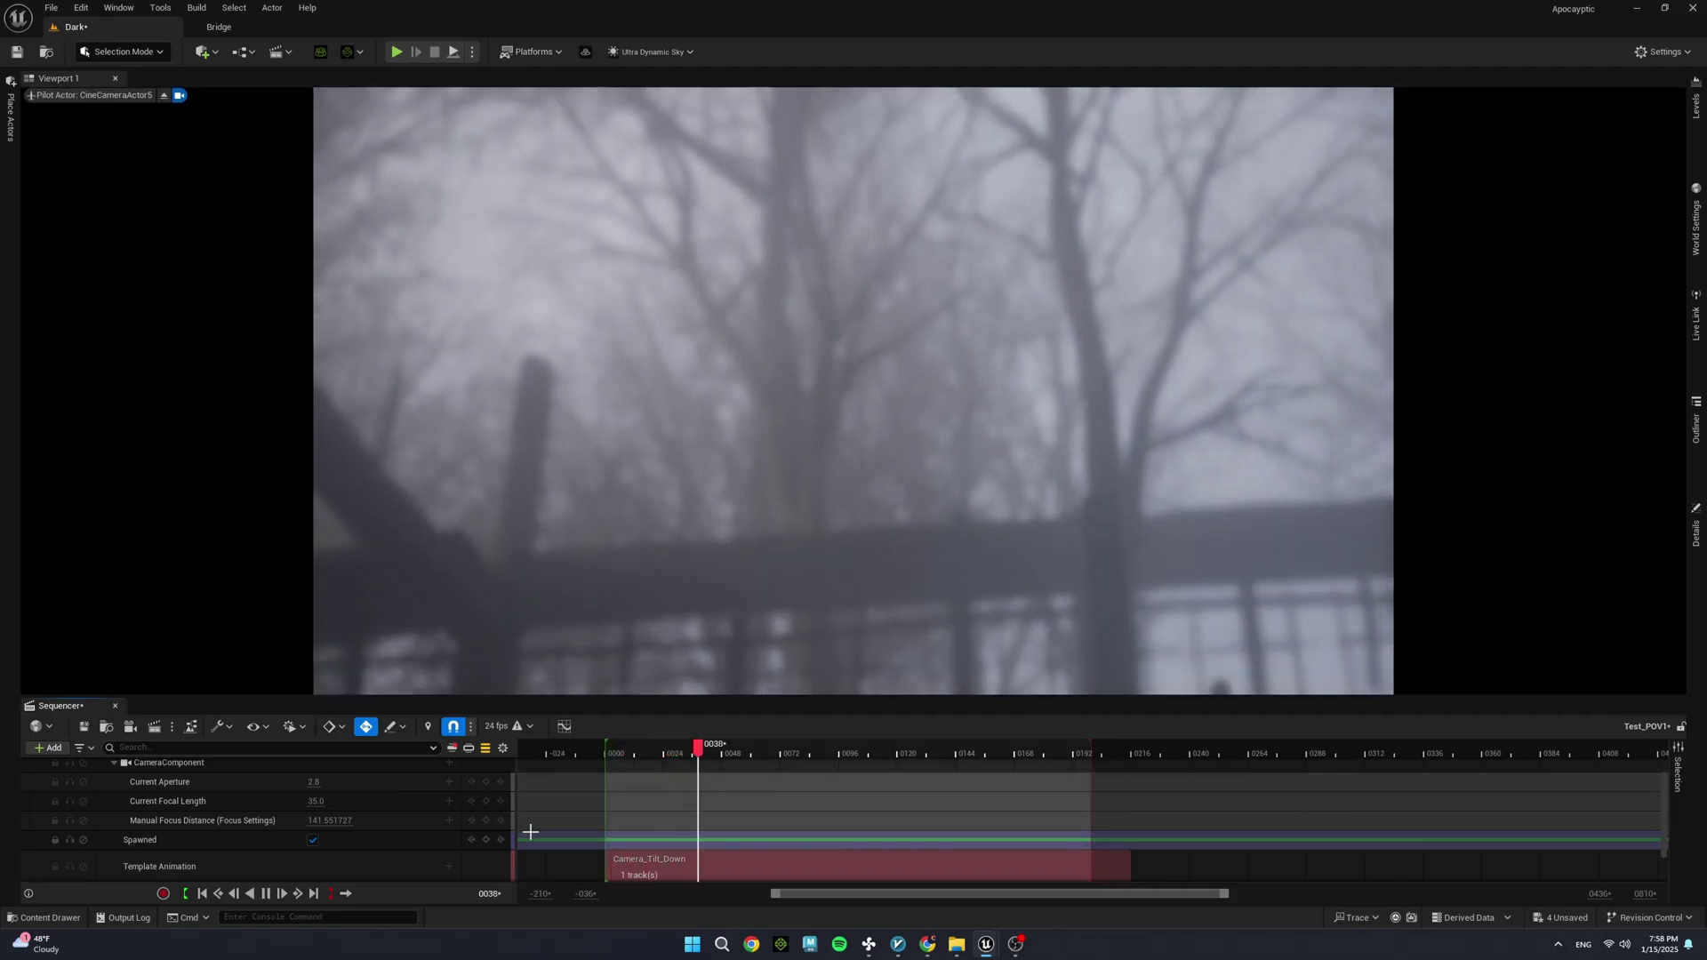